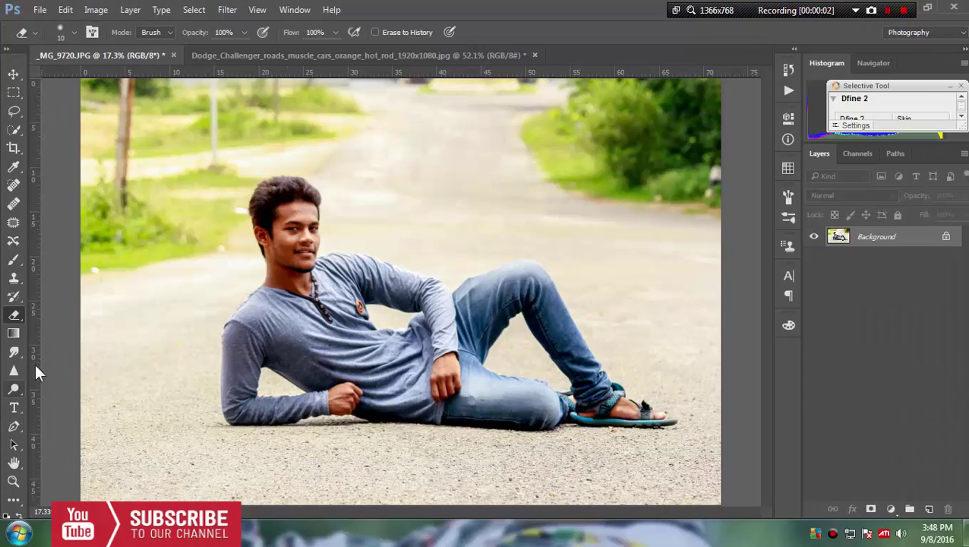
# Step: Zoom to 200% on the man's elbow and scroll down to where it meets the road
pyautogui.click(14, 426)
pyautogui.click(15, 480)
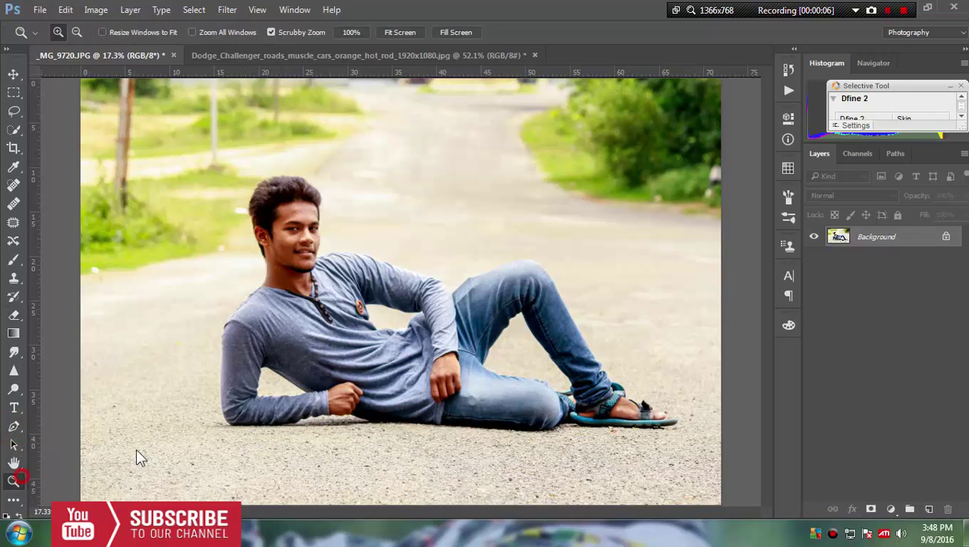
pyautogui.click(222, 416)
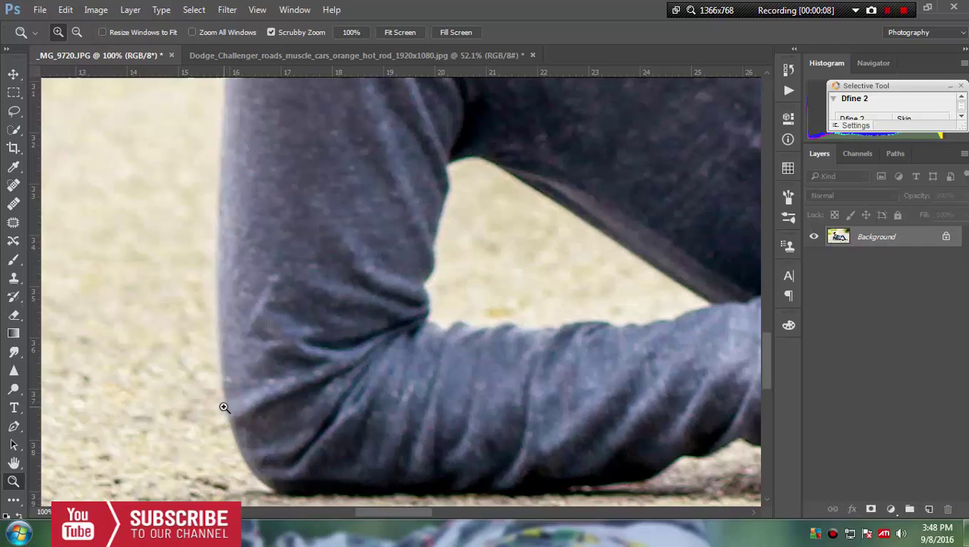
pyautogui.click(224, 408)
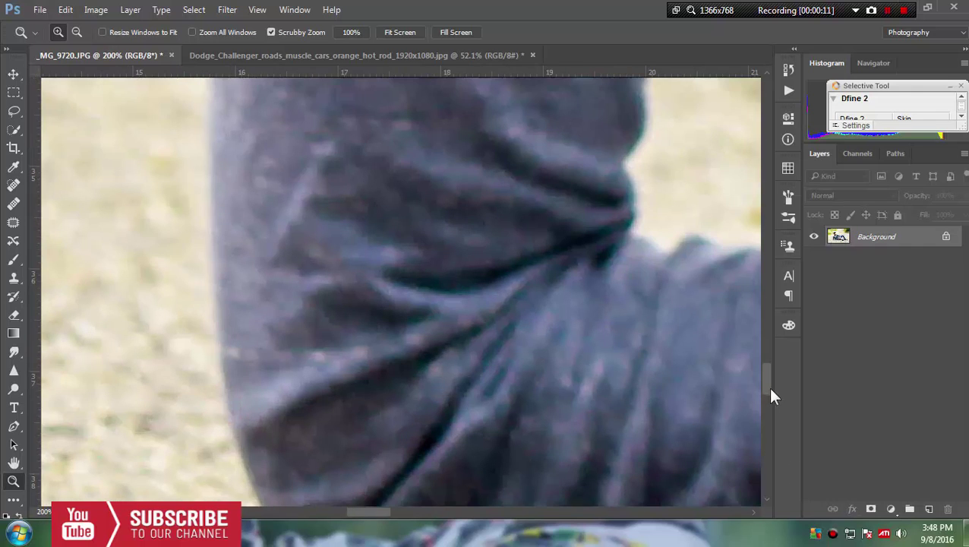
pyautogui.moveTo(767, 385); pyautogui.dragTo(764, 398)
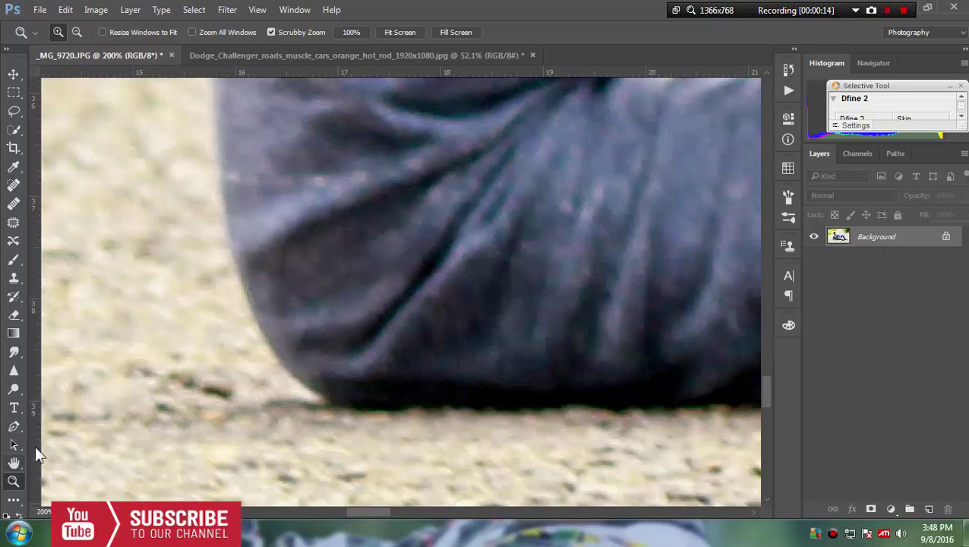
# Step: Start a Pen path at the arm's edge on the ground with a curved anchor along the arm
pyautogui.click(13, 427)
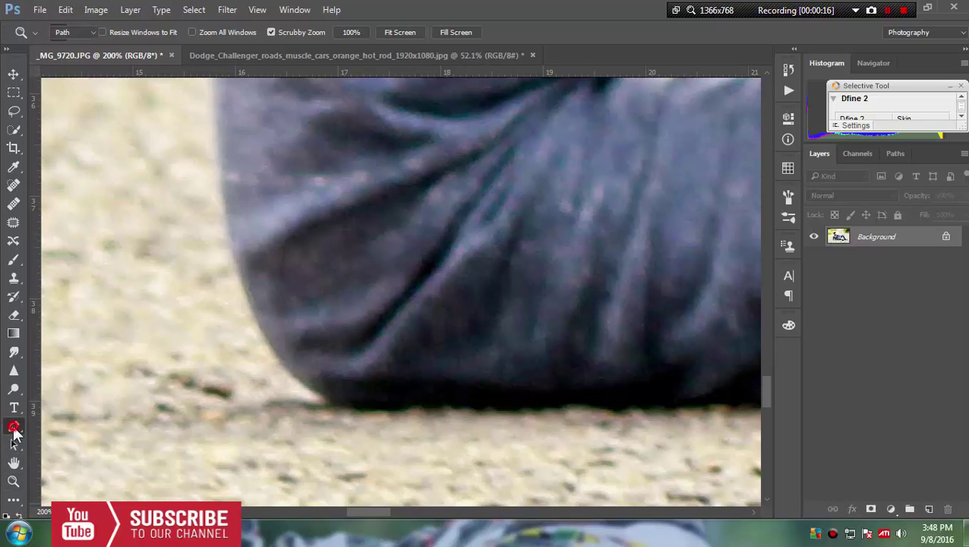
pyautogui.click(323, 403)
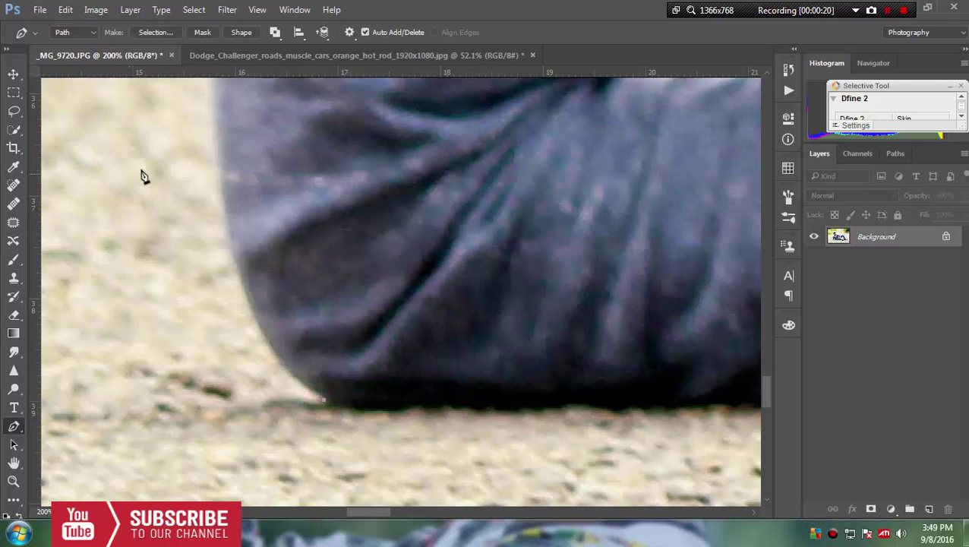
pyautogui.moveTo(216, 123); pyautogui.dragTo(286, 84)
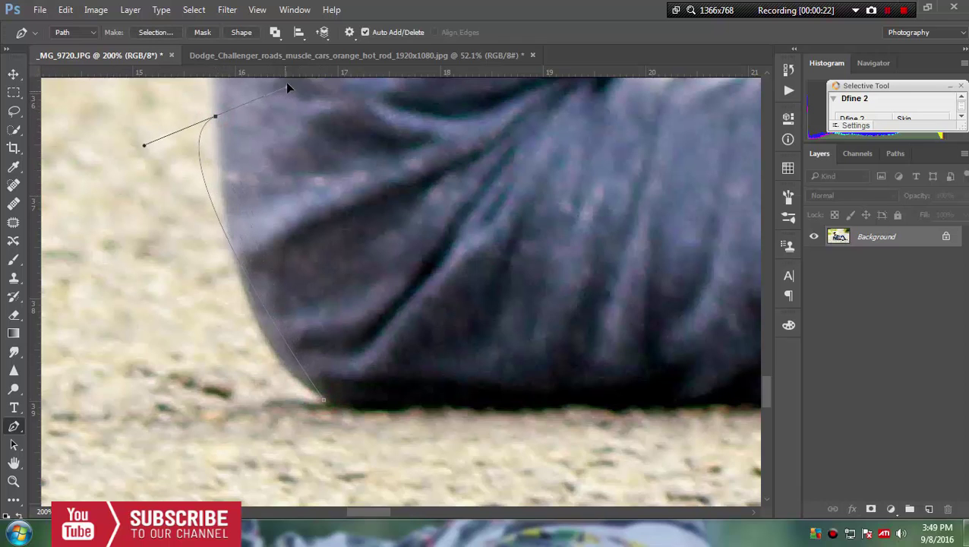
pyautogui.scroll(5, 230, 157)
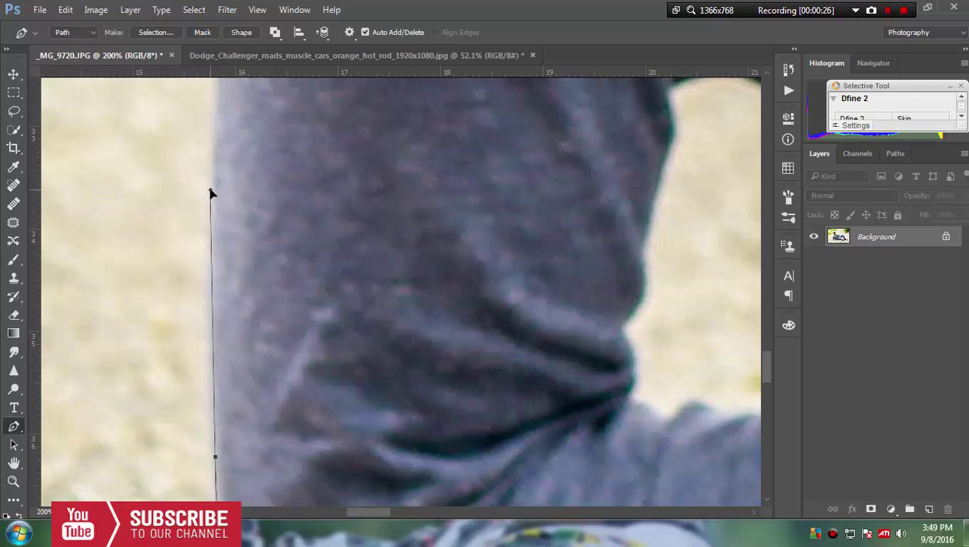
pyautogui.moveTo(765, 363); pyautogui.dragTo(768, 384)
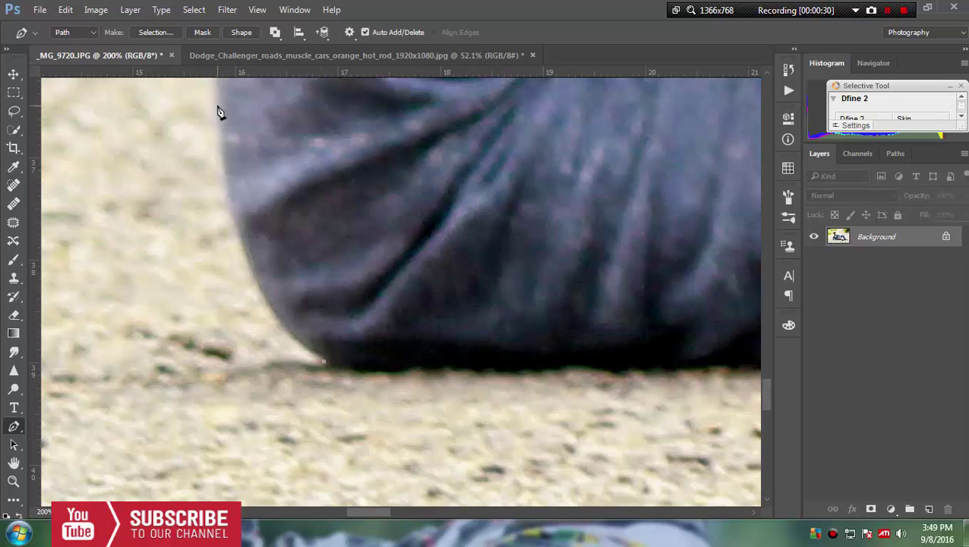
pyautogui.moveTo(218, 108)
pyautogui.mouseDown()
pyautogui.moveTo(247, 72)
pyautogui.moveTo(214, 83)
pyautogui.mouseUp()
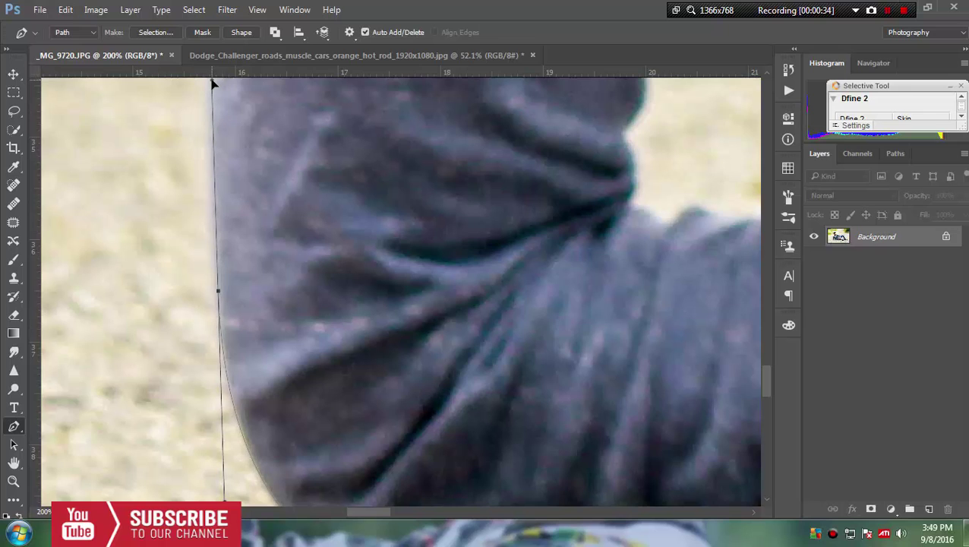
# Step: Continue the path with corner and curved anchors up the sleeve edge
pyautogui.keyDown('alt'); pyautogui.click(218, 293); pyautogui.keyUp('alt')
pyautogui.moveTo(766, 383); pyautogui.dragTo(762, 372)
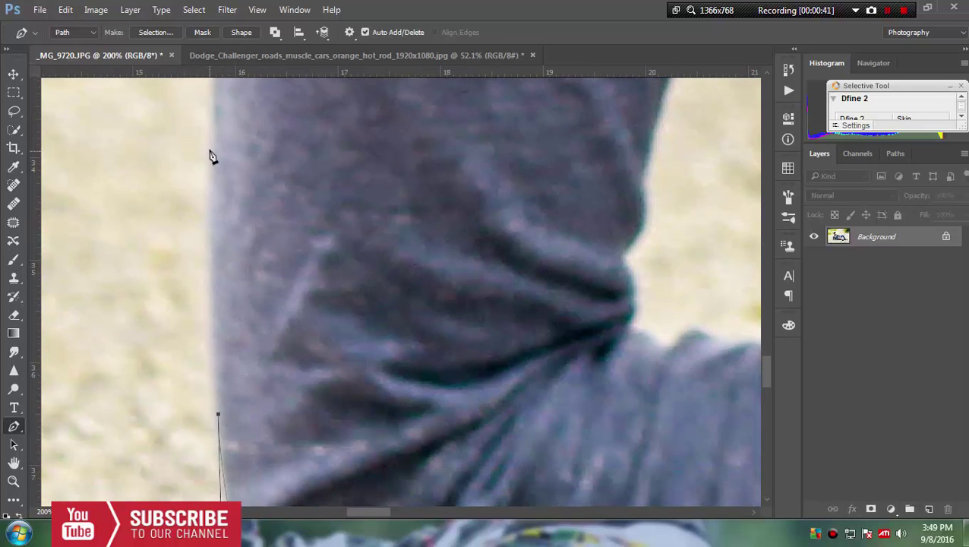
pyautogui.moveTo(213, 139); pyautogui.dragTo(222, 139)
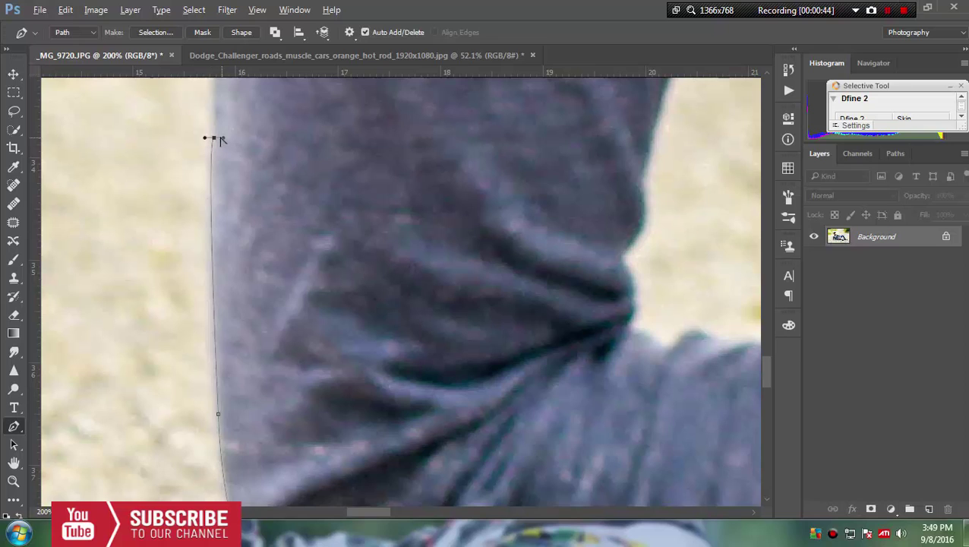
pyautogui.keyDown('alt'); pyautogui.click(213, 138); pyautogui.keyUp('alt')
pyautogui.moveTo(764, 382); pyautogui.dragTo(764, 371)
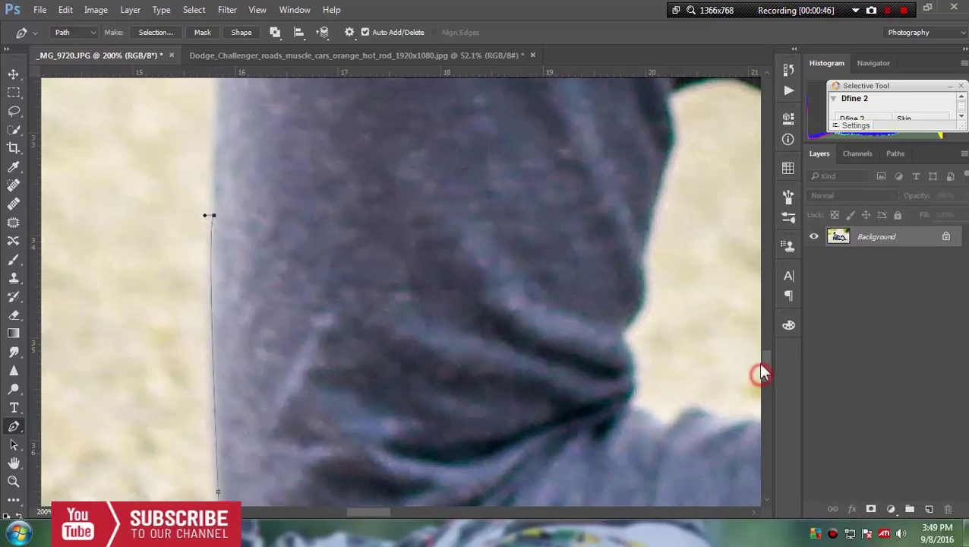
pyautogui.moveTo(215, 188); pyautogui.dragTo(222, 172)
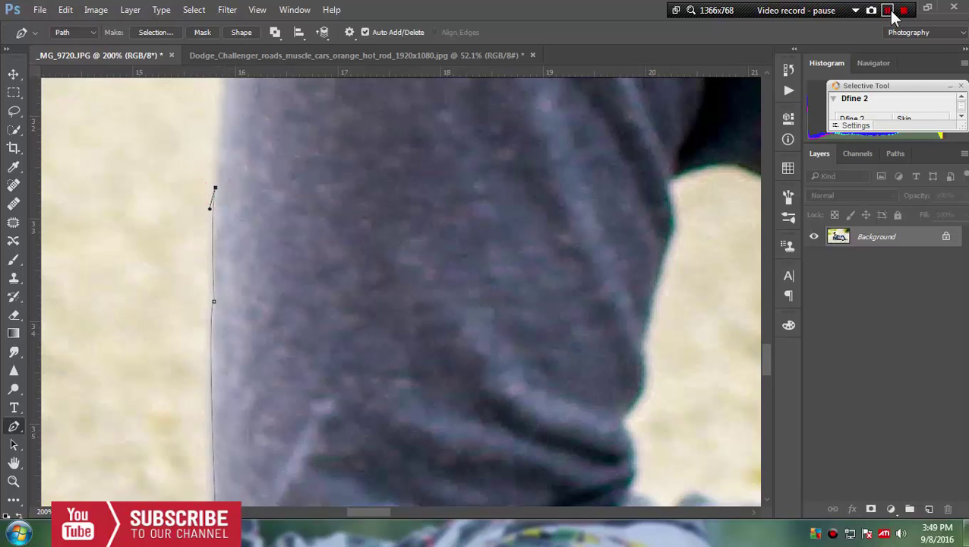
pyautogui.click(888, 10)
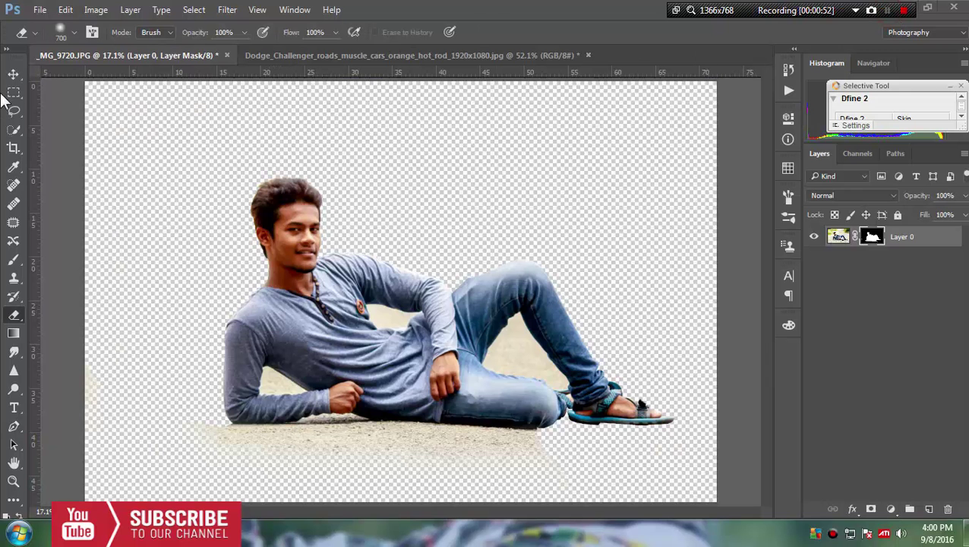
# Step: Scrubby-zoom on the man's face to 66.7% and bring up the layer mask's options
pyautogui.click(13, 481)
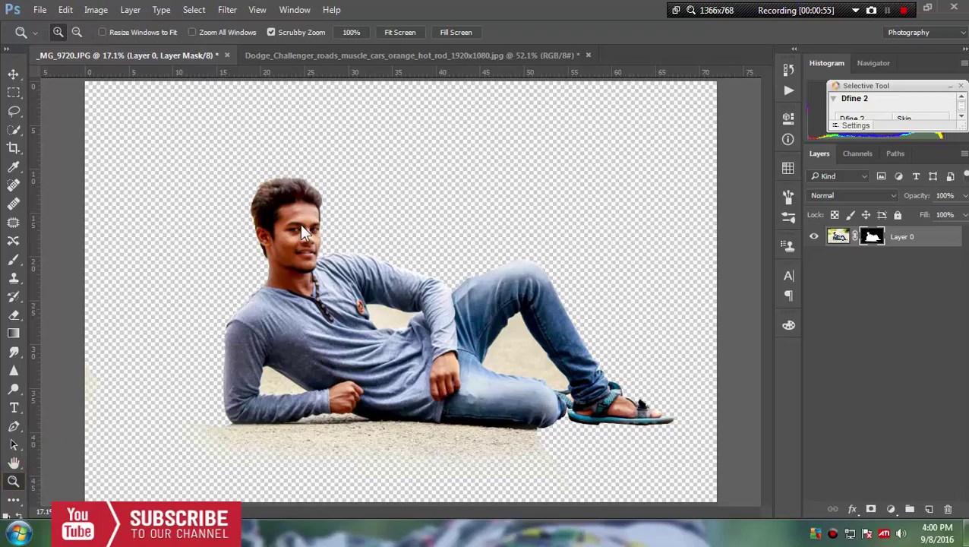
pyautogui.moveTo(296, 252)
pyautogui.mouseDown()
pyautogui.moveTo(781, 315)
pyautogui.moveTo(771, 273)
pyautogui.mouseUp()
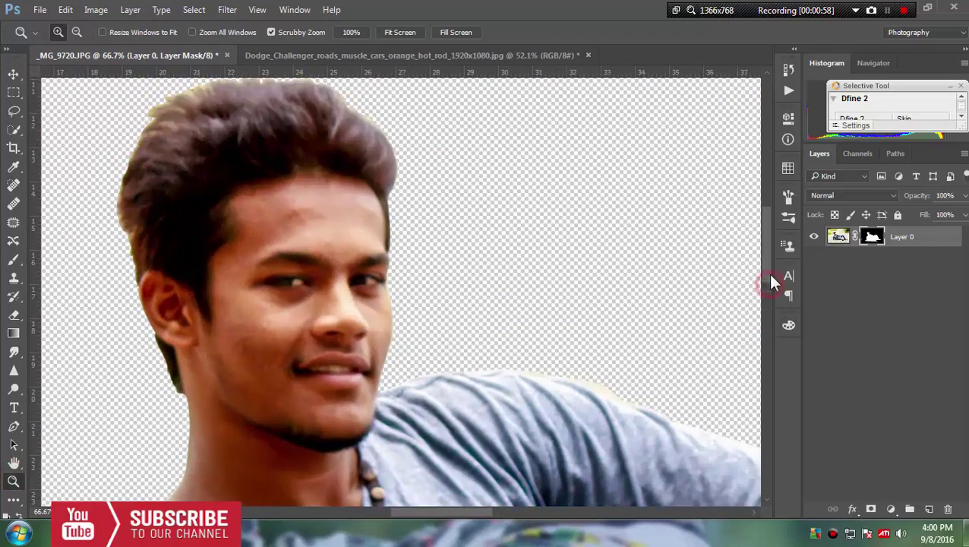
pyautogui.rightClick(871, 238)
# Step: Refine Mask by brushing the radius over the hair and setting Shift Edge to -10
pyautogui.click(828, 357)
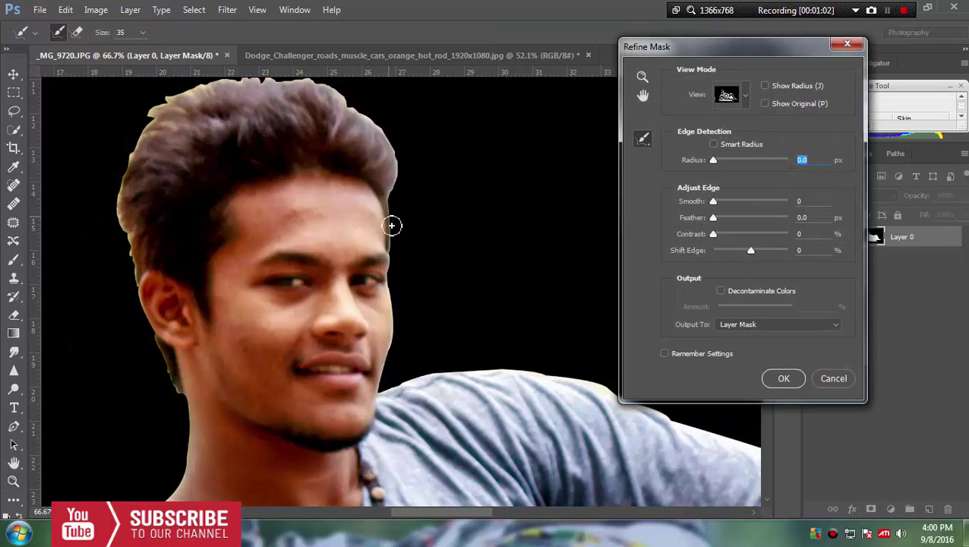
pyautogui.moveTo(391, 244)
pyautogui.mouseDown()
pyautogui.moveTo(335, 95)
pyautogui.moveTo(246, 83)
pyautogui.moveTo(117, 191)
pyautogui.moveTo(158, 357)
pyautogui.mouseUp()
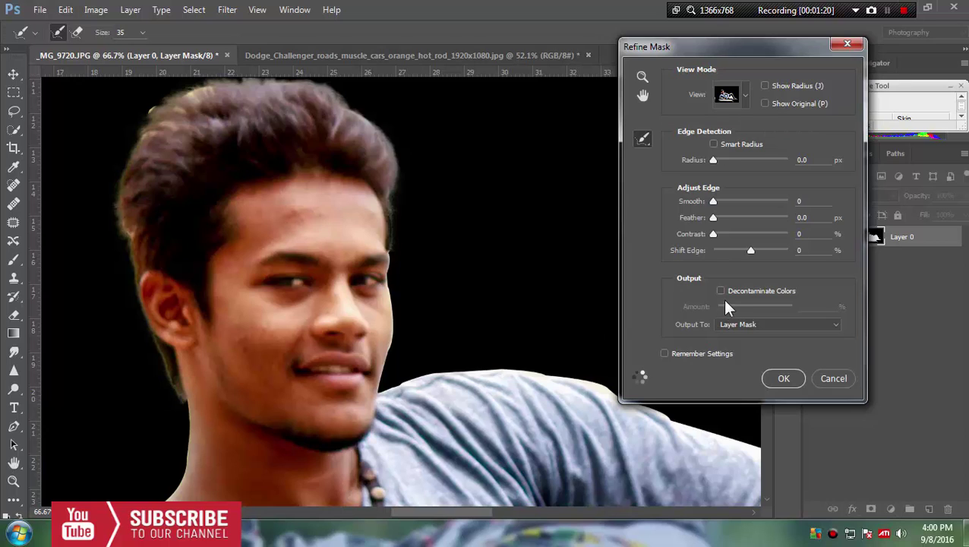
pyautogui.moveTo(749, 249); pyautogui.dragTo(746, 249)
pyautogui.click(784, 378)
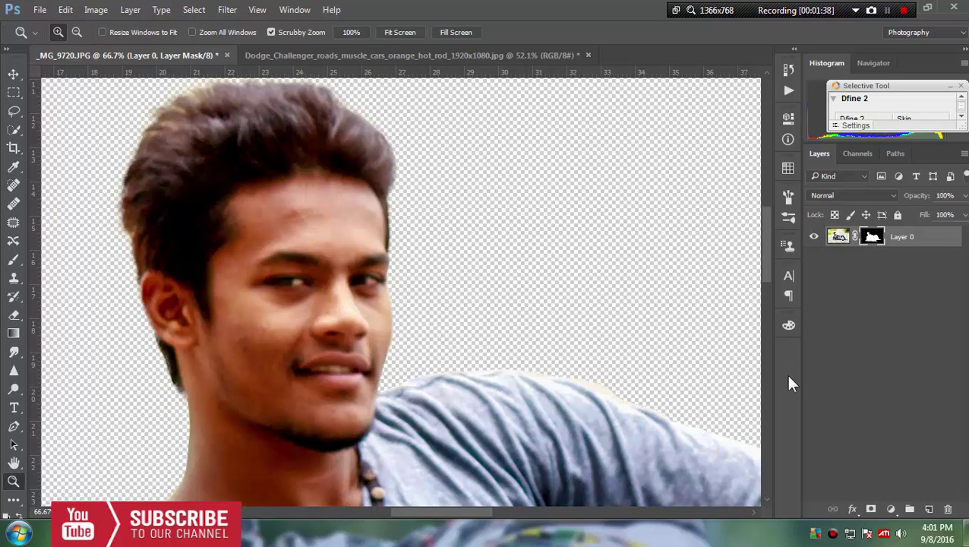
# Step: Spot-heal the blemishes across the man's forehead on the photo layer, not its mask
pyautogui.click(14, 186)
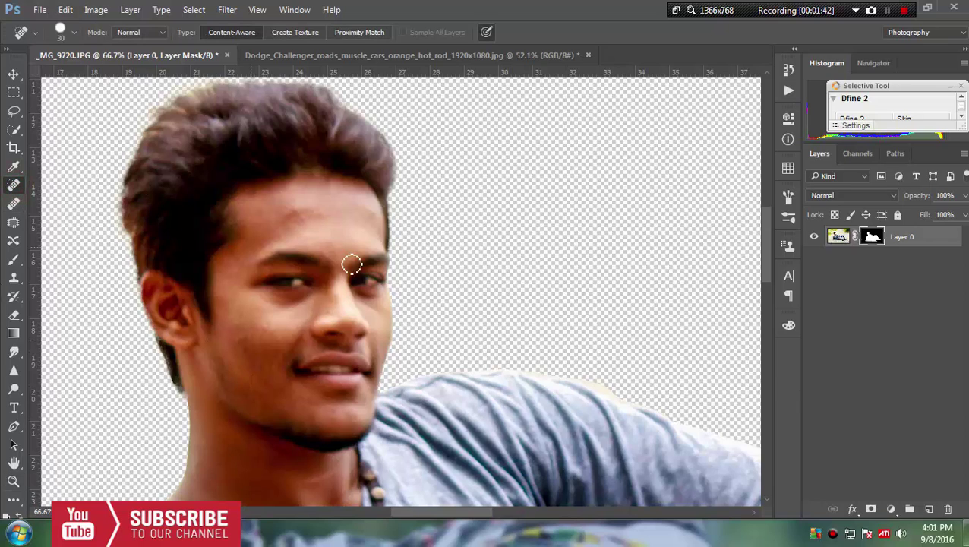
pyautogui.click(295, 214)
pyautogui.click(302, 219)
pyautogui.click(313, 216)
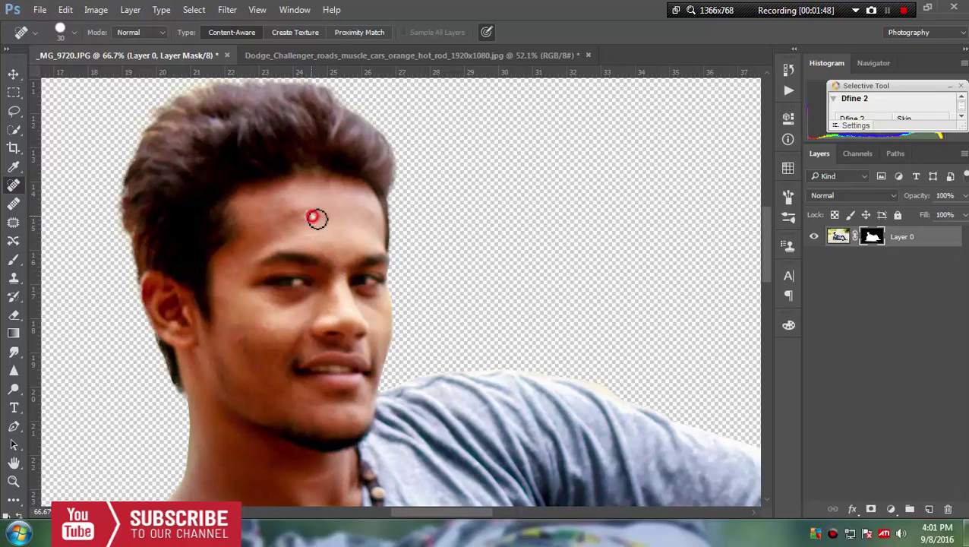
pyautogui.click(299, 214)
pyautogui.click(307, 220)
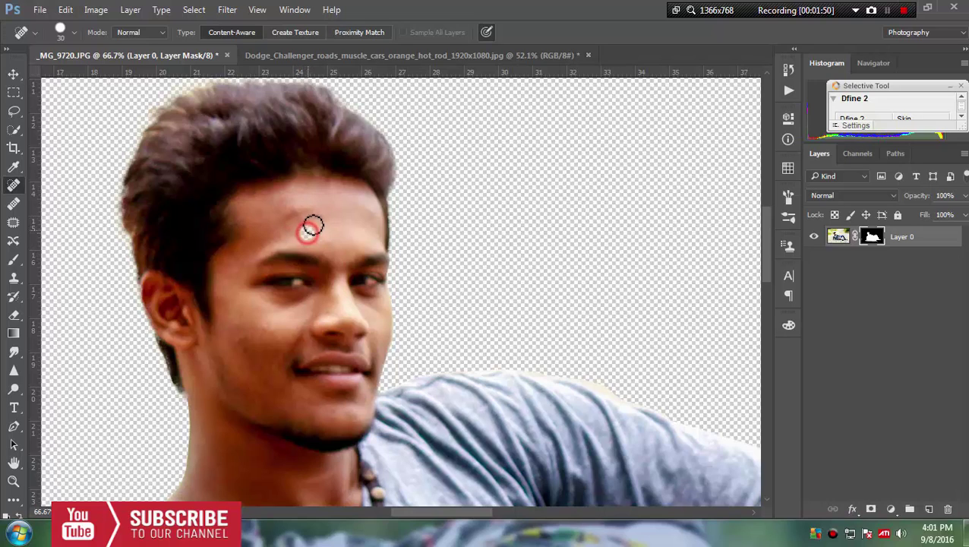
pyautogui.click(838, 236)
pyautogui.click(295, 211)
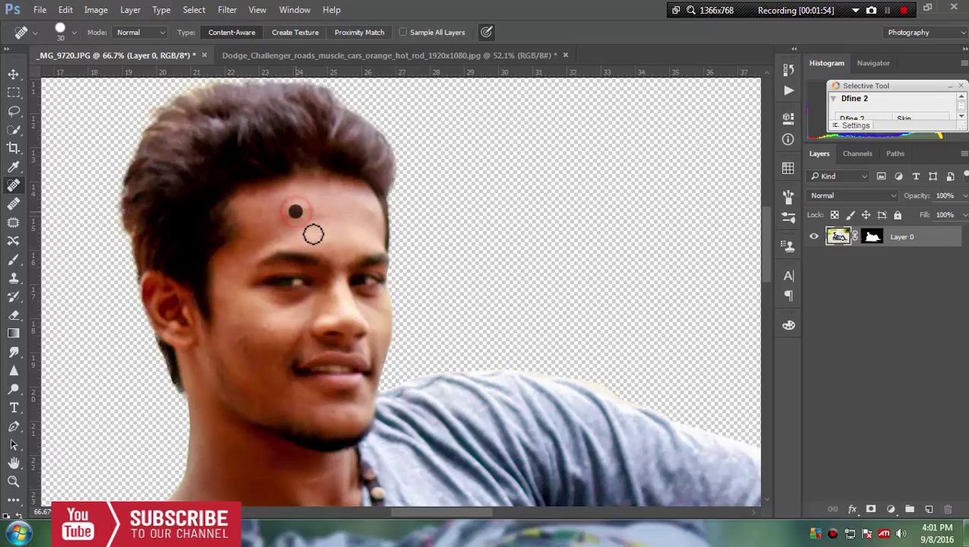
pyautogui.click(319, 216)
pyautogui.click(290, 219)
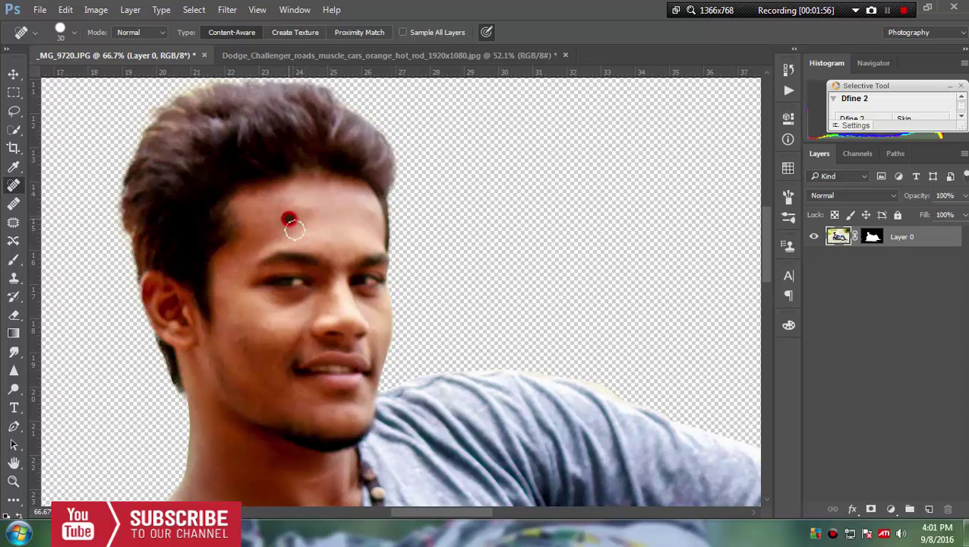
pyautogui.click(298, 231)
pyautogui.click(260, 211)
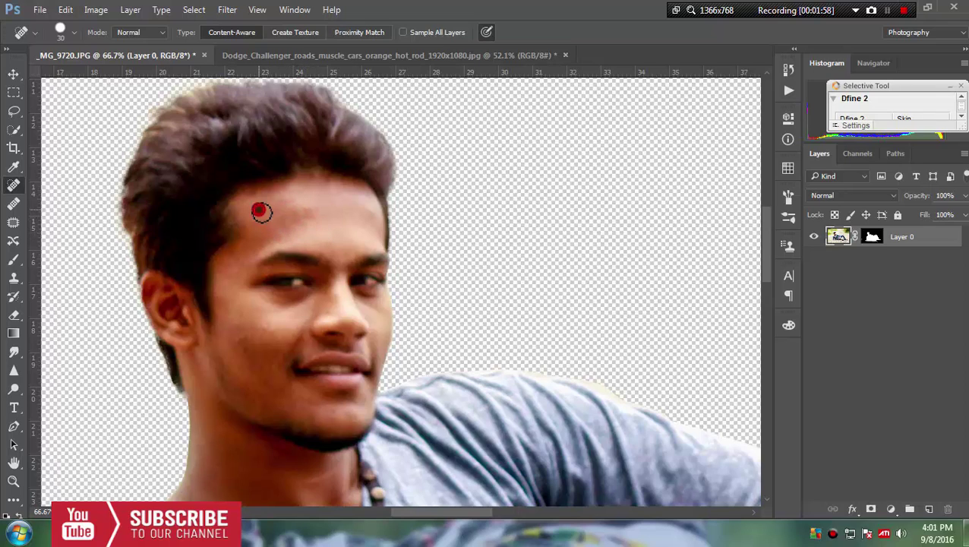
pyautogui.click(371, 218)
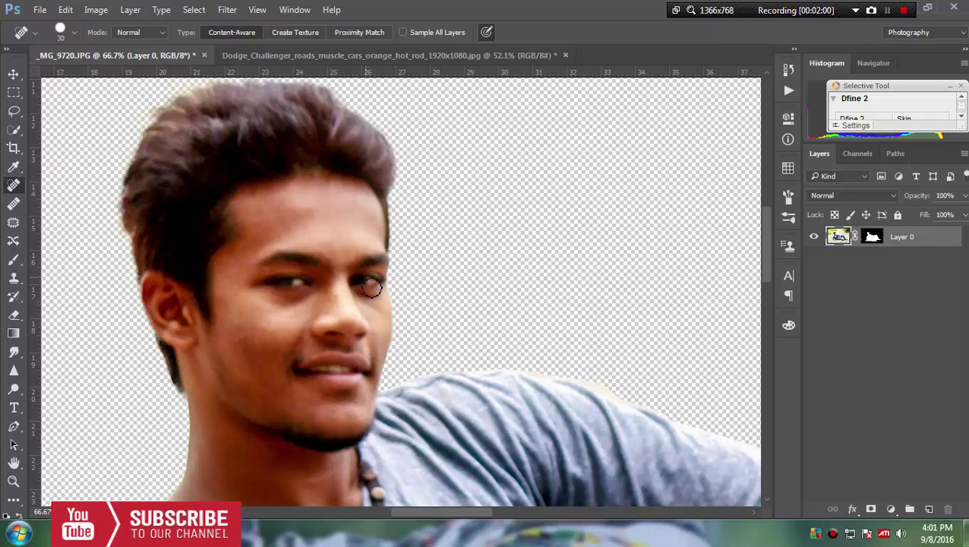
# Step: Spot-heal the blemishes on the man's cheek and temple
pyautogui.click(243, 347)
pyautogui.click(266, 326)
pyautogui.click(232, 323)
pyautogui.click(228, 280)
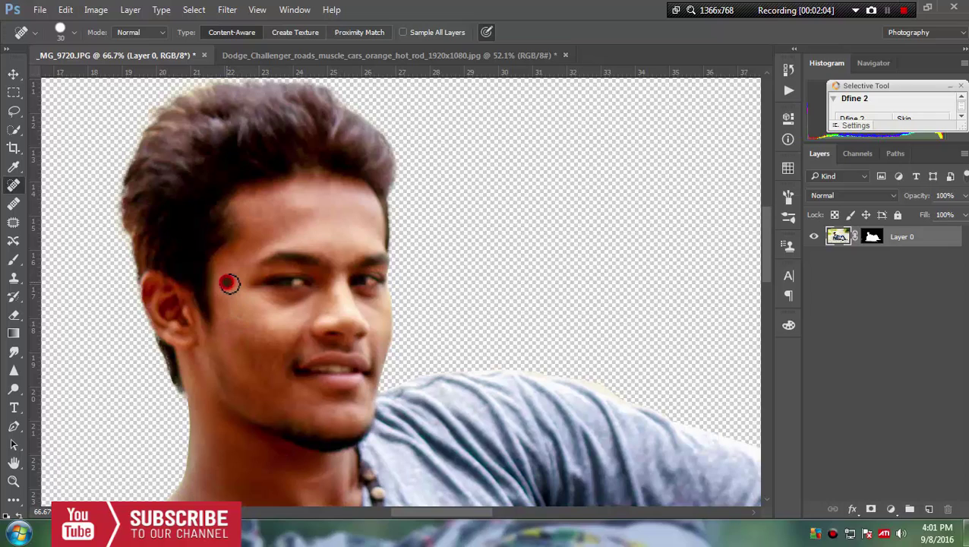
pyautogui.click(221, 269)
pyautogui.click(226, 299)
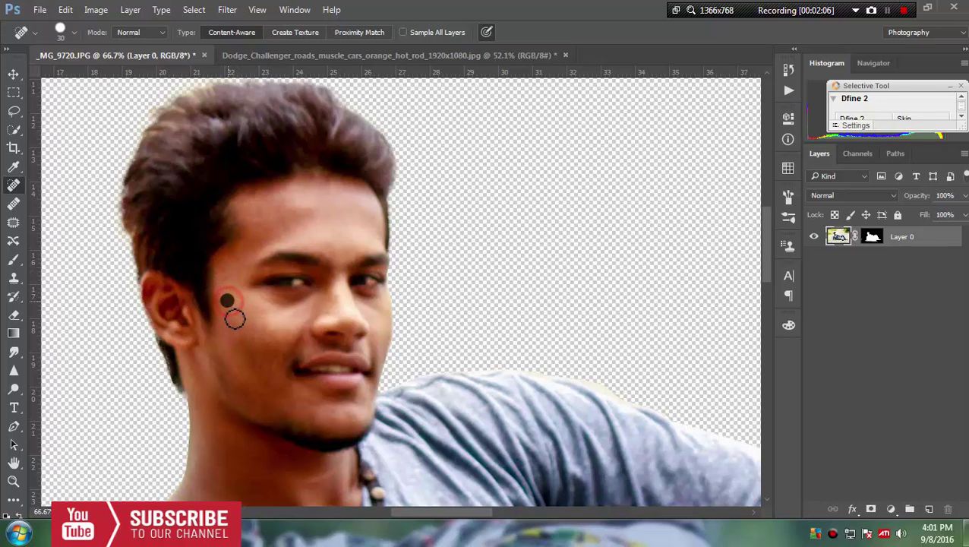
pyautogui.click(255, 332)
pyautogui.click(283, 333)
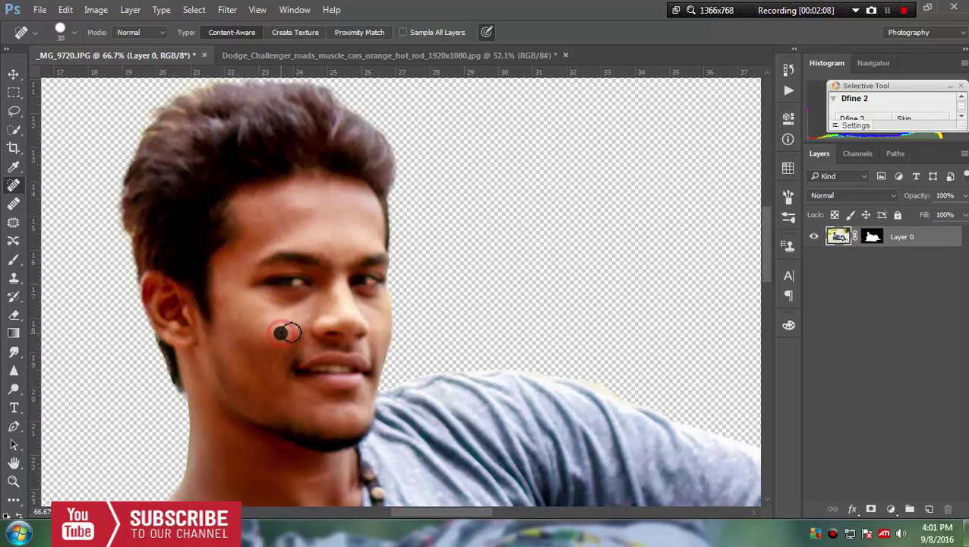
# Step: Heal the remaining forehead, chin and cheek spots with resized brushes, then fit the image on screen
pyautogui.press('[')
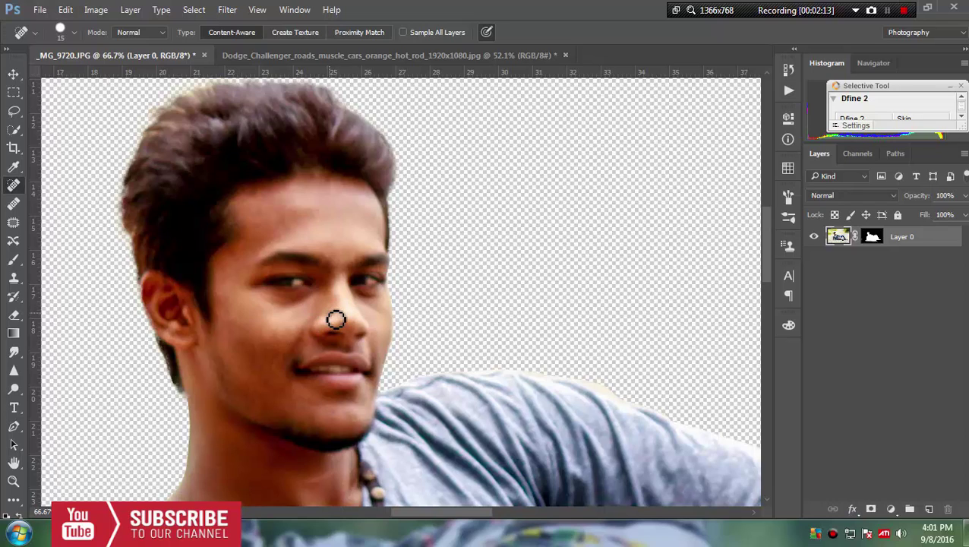
pyautogui.click(336, 248)
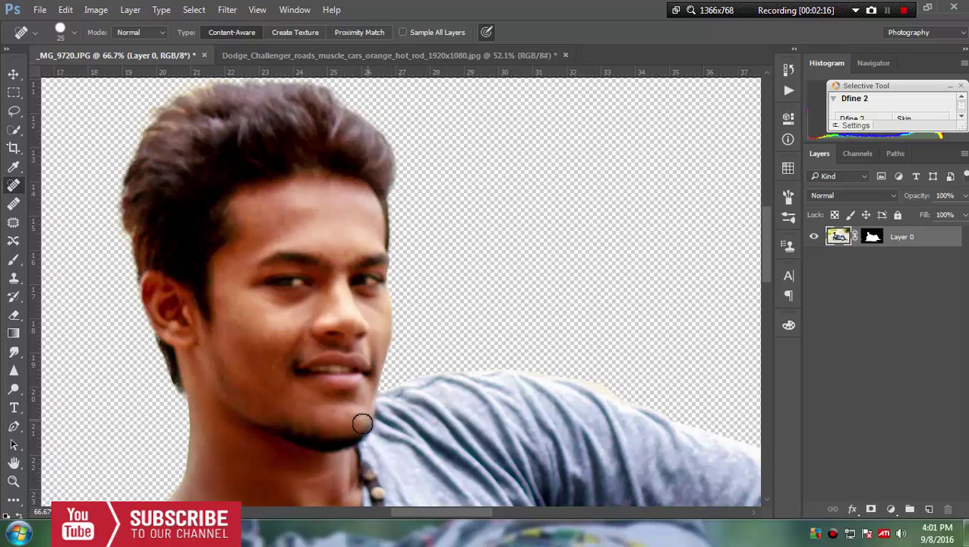
pyautogui.press(']')
pyautogui.click(335, 410)
pyautogui.moveTo(354, 416)
pyautogui.mouseDown()
pyautogui.moveTo(344, 417)
pyautogui.moveTo(357, 417)
pyautogui.mouseUp()
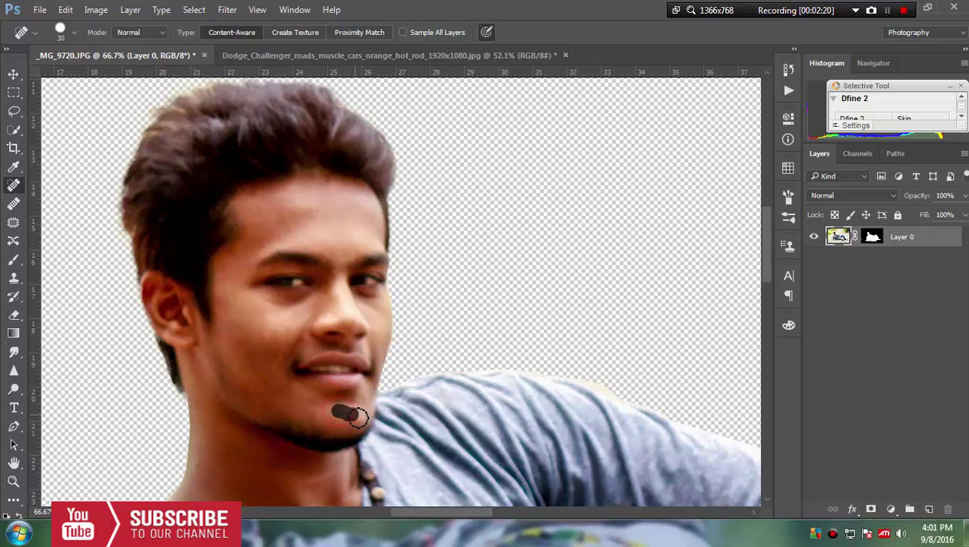
pyautogui.click(351, 410)
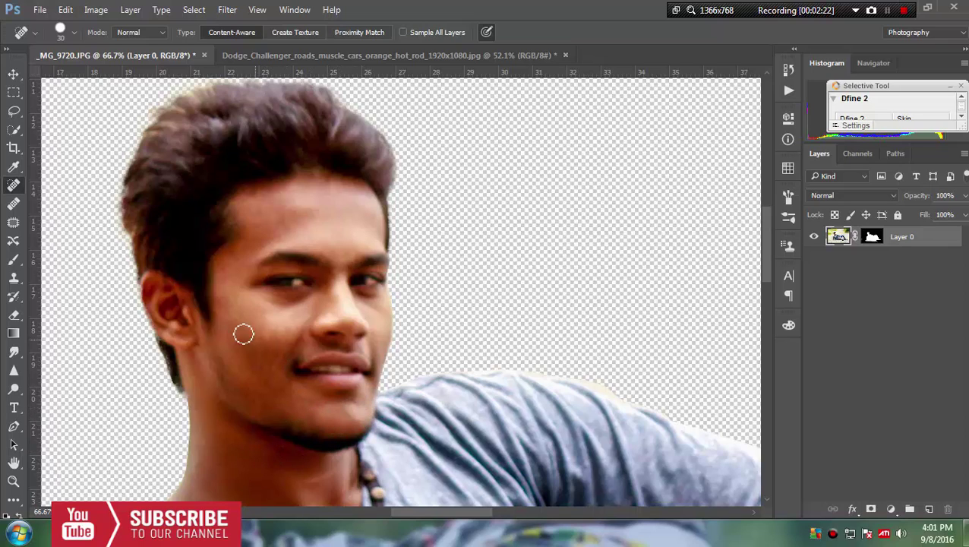
pyautogui.moveTo(238, 326); pyautogui.dragTo(267, 332)
pyautogui.click(272, 333)
pyautogui.click(232, 317)
pyautogui.hotkey('ctrl', '0')
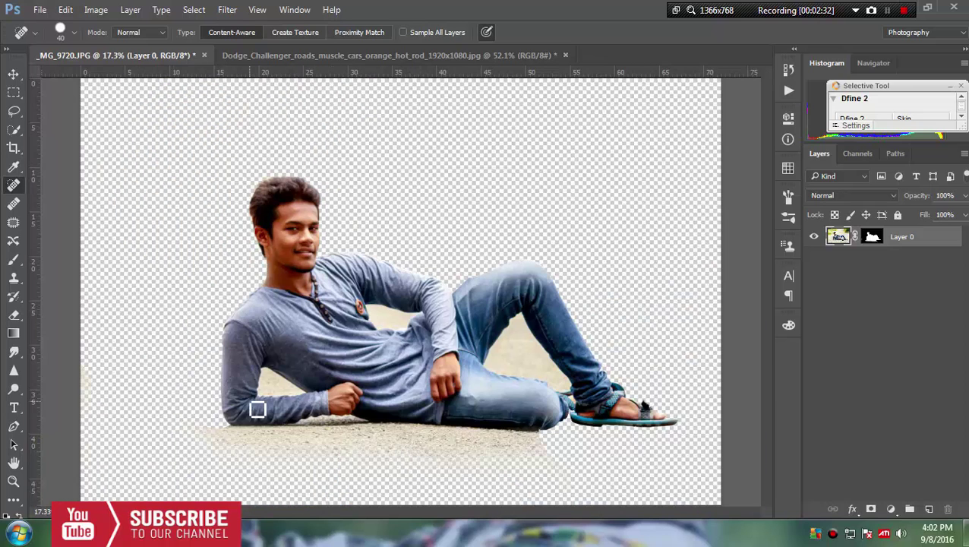
# Step: Drag the cut-out man into the Dodge car photo and position him roughly
pyautogui.click(12, 76)
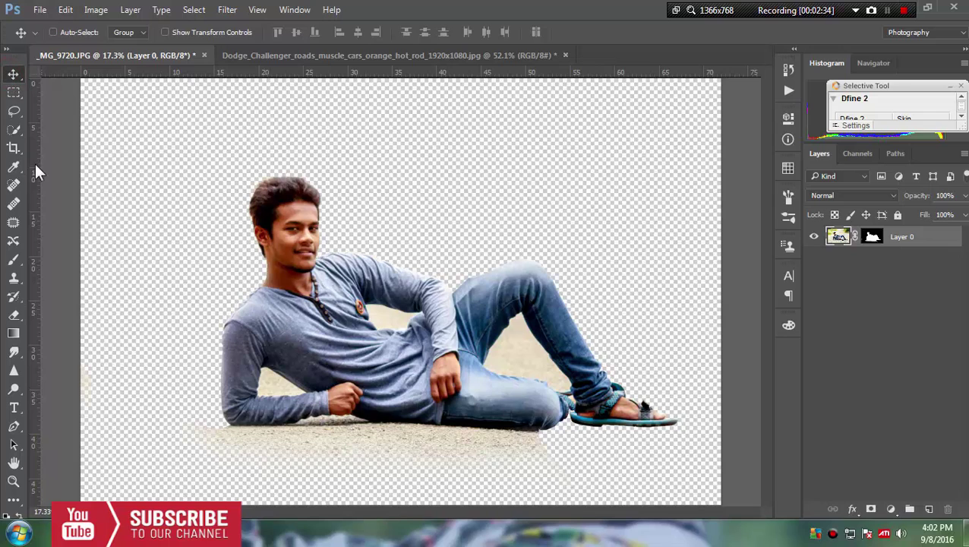
pyautogui.moveTo(373, 247)
pyautogui.mouseDown()
pyautogui.moveTo(402, 50)
pyautogui.moveTo(424, 292)
pyautogui.mouseUp()
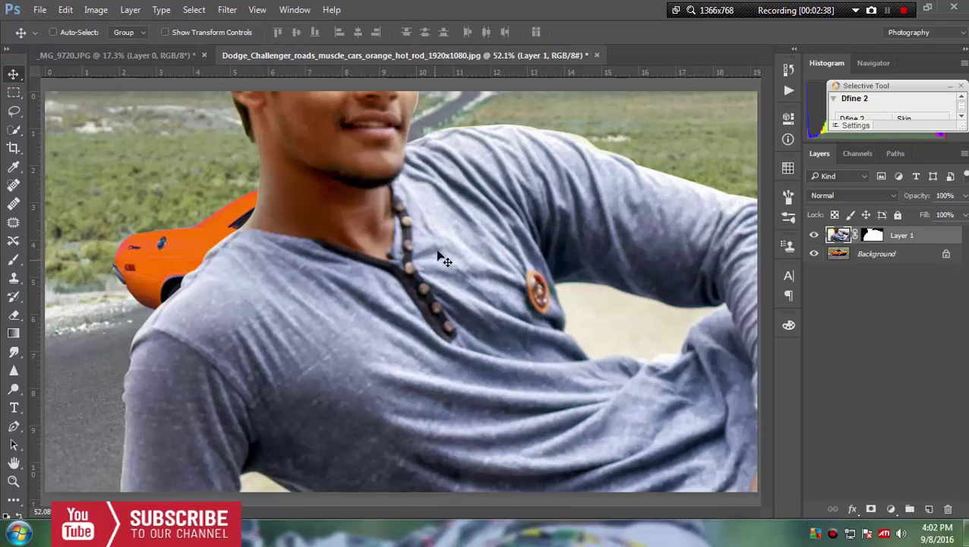
pyautogui.moveTo(438, 255)
pyautogui.mouseDown()
pyautogui.moveTo(380, 314)
pyautogui.moveTo(493, 212)
pyautogui.moveTo(534, 212)
pyautogui.moveTo(542, 280)
pyautogui.moveTo(514, 281)
pyautogui.mouseUp()
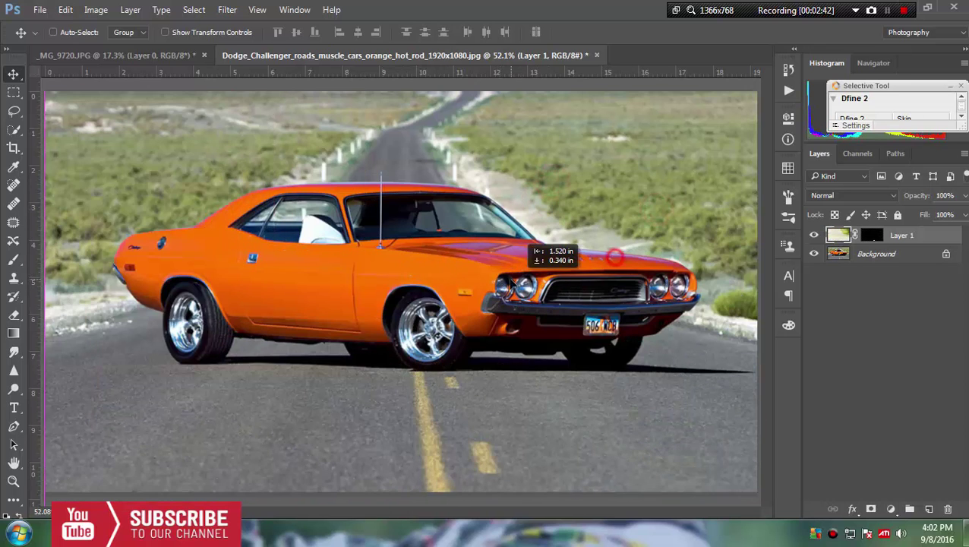
pyautogui.hotkey('ctrl', 't')
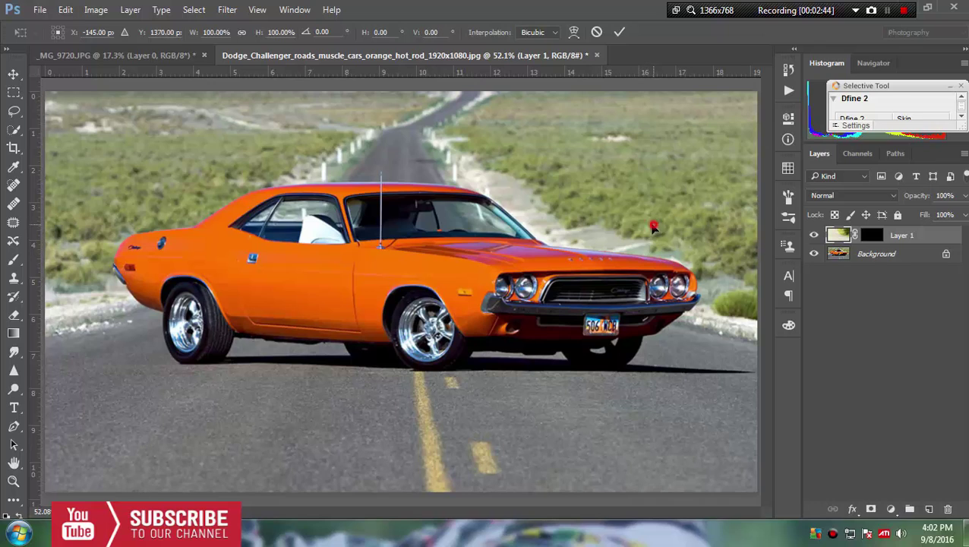
pyautogui.moveTo(653, 227); pyautogui.dragTo(509, 205)
pyautogui.moveTo(282, 348)
pyautogui.mouseDown()
pyautogui.moveTo(546, 256)
pyautogui.moveTo(597, 296)
pyautogui.mouseUp()
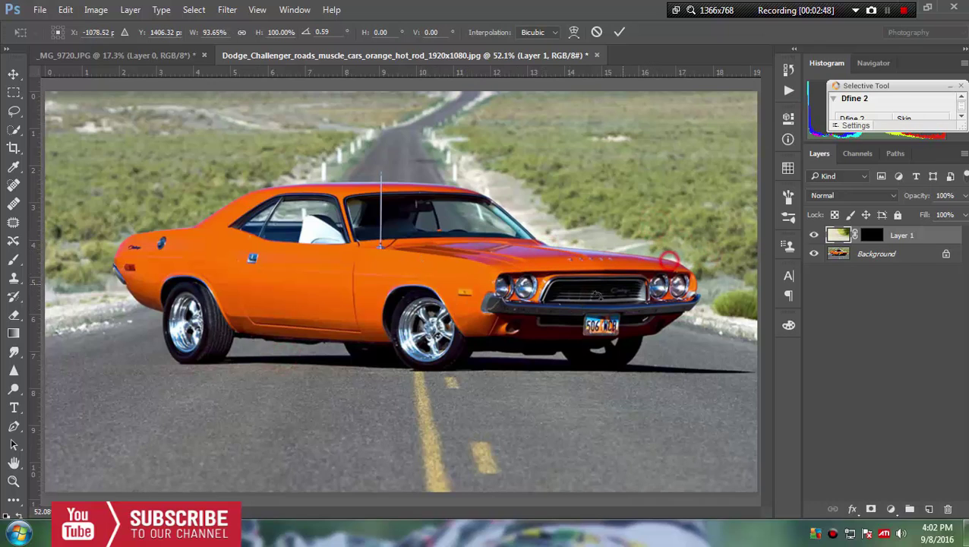
pyautogui.doubleClick(541, 324)
pyautogui.moveTo(346, 359); pyautogui.dragTo(396, 344)
# Step: Scale the man to 20.20% and place him on the road in front of the car
pyautogui.hotkey('ctrl', 't')
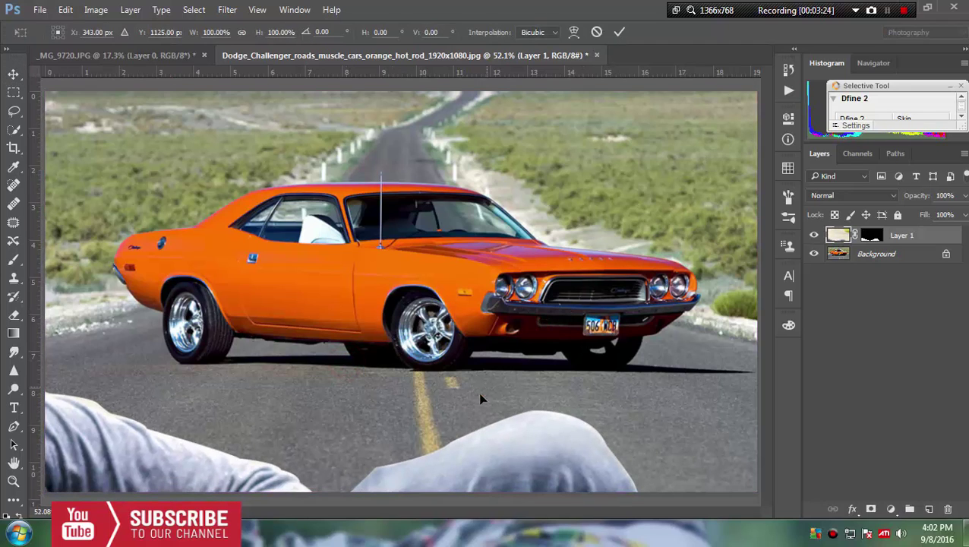
pyautogui.moveTo(522, 359)
pyautogui.mouseDown()
pyautogui.moveTo(444, 394)
pyautogui.moveTo(402, 391)
pyautogui.mouseUp()
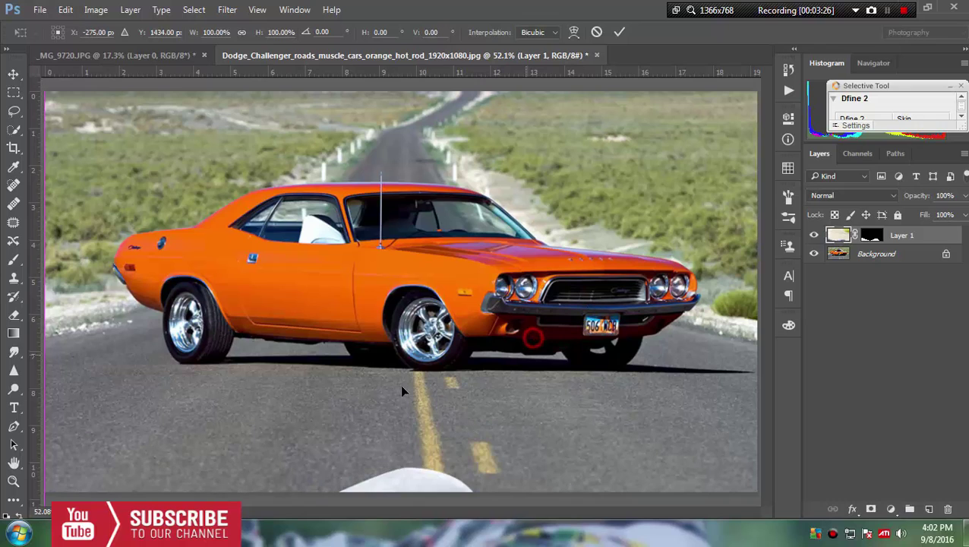
pyautogui.moveTo(482, 360)
pyautogui.mouseDown()
pyautogui.moveTo(553, 263)
pyautogui.moveTo(571, 259)
pyautogui.moveTo(573, 274)
pyautogui.mouseUp()
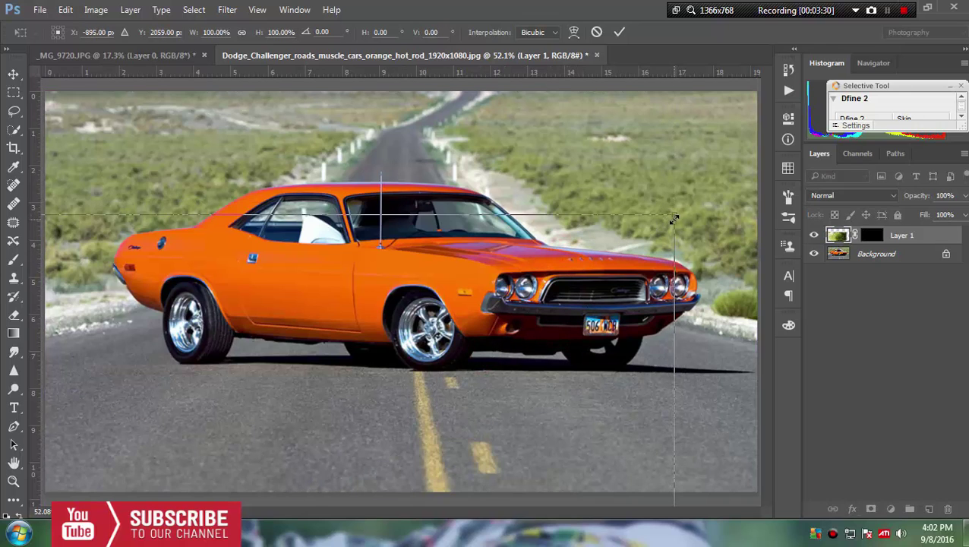
pyautogui.moveTo(673, 219)
pyautogui.mouseDown()
pyautogui.moveTo(332, 444)
pyautogui.moveTo(421, 365)
pyautogui.moveTo(627, 248)
pyautogui.moveTo(617, 238)
pyautogui.moveTo(411, 372)
pyautogui.moveTo(314, 422)
pyautogui.mouseUp()
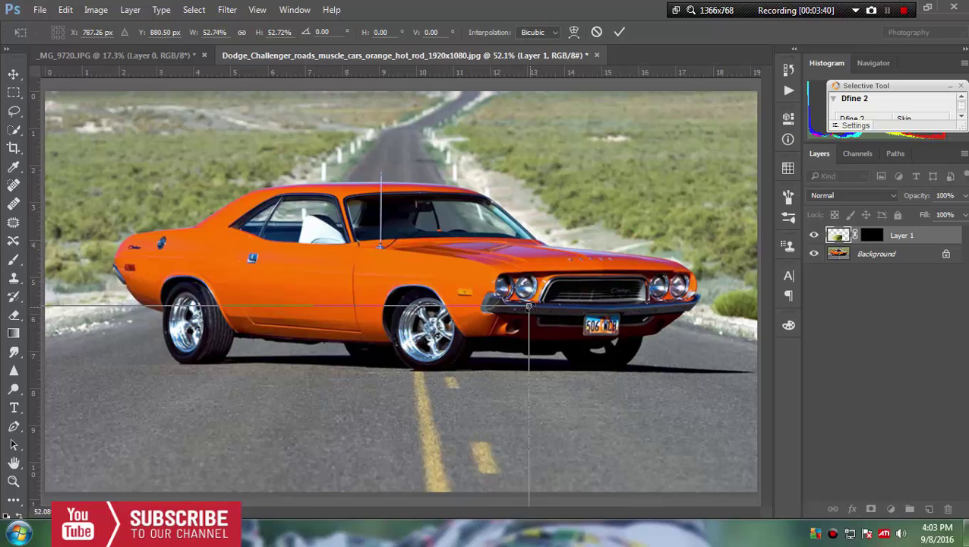
pyautogui.moveTo(529, 306)
pyautogui.mouseDown()
pyautogui.moveTo(476, 316)
pyautogui.moveTo(430, 376)
pyautogui.moveTo(392, 388)
pyautogui.mouseUp()
pyautogui.moveTo(382, 425); pyautogui.dragTo(470, 367)
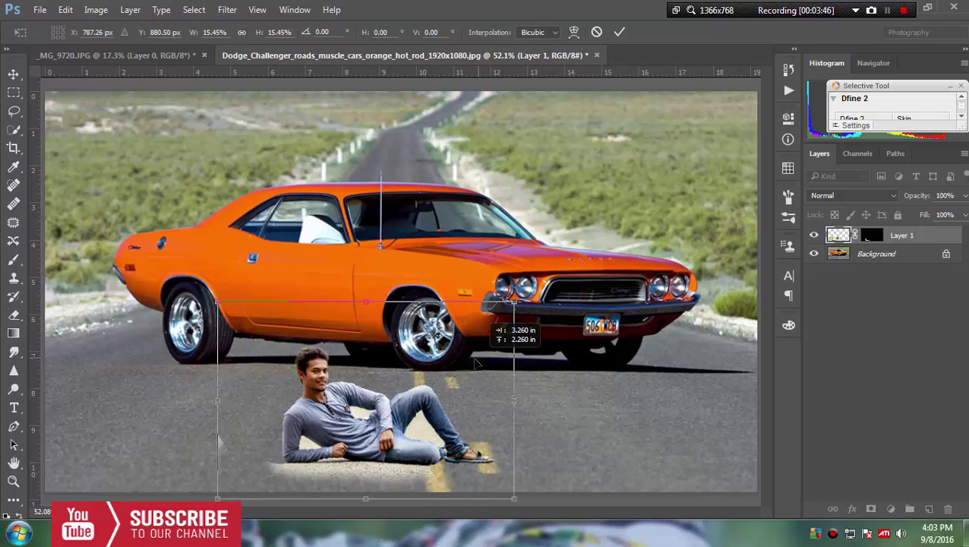
pyautogui.moveTo(480, 364)
pyautogui.mouseDown()
pyautogui.moveTo(501, 321)
pyautogui.moveTo(564, 267)
pyautogui.mouseUp()
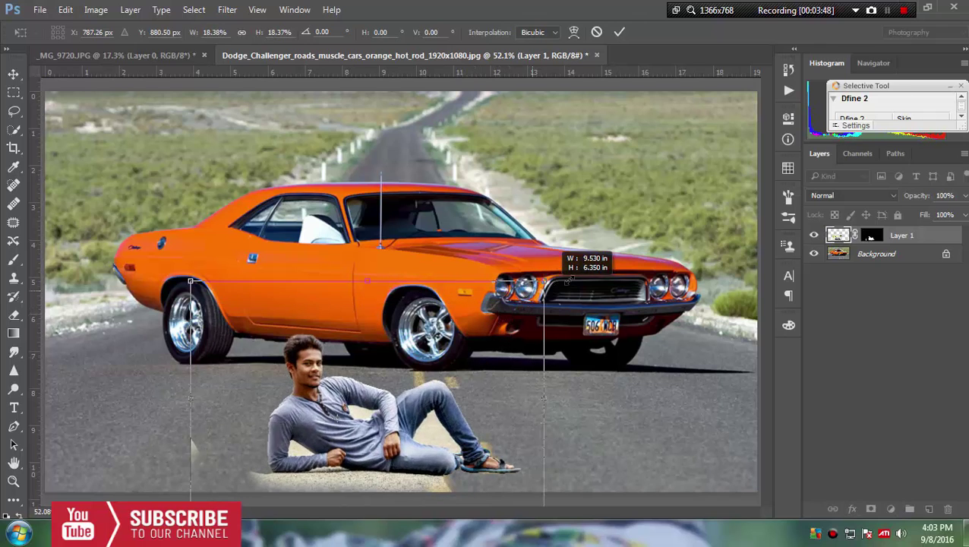
pyautogui.moveTo(487, 399); pyautogui.dragTo(492, 367)
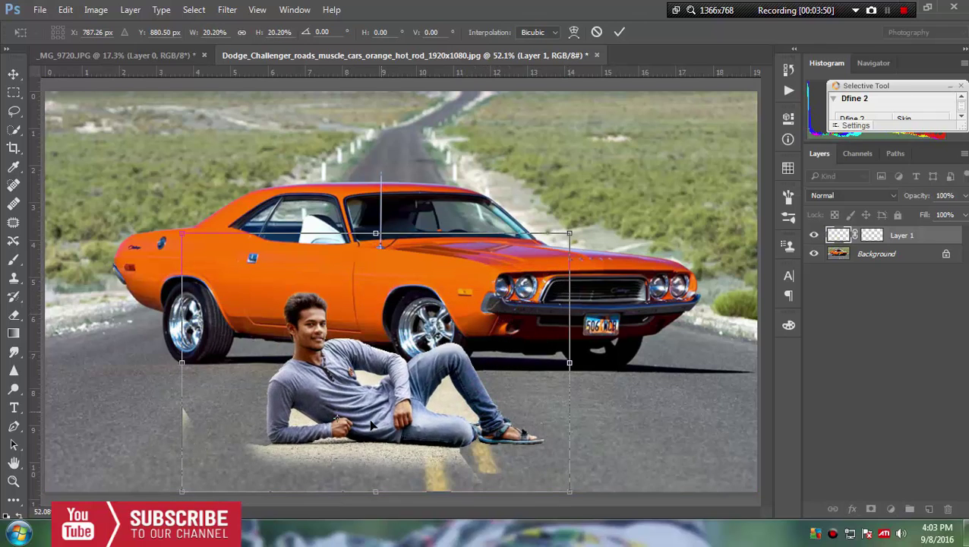
pyautogui.moveTo(342, 422); pyautogui.dragTo(443, 398)
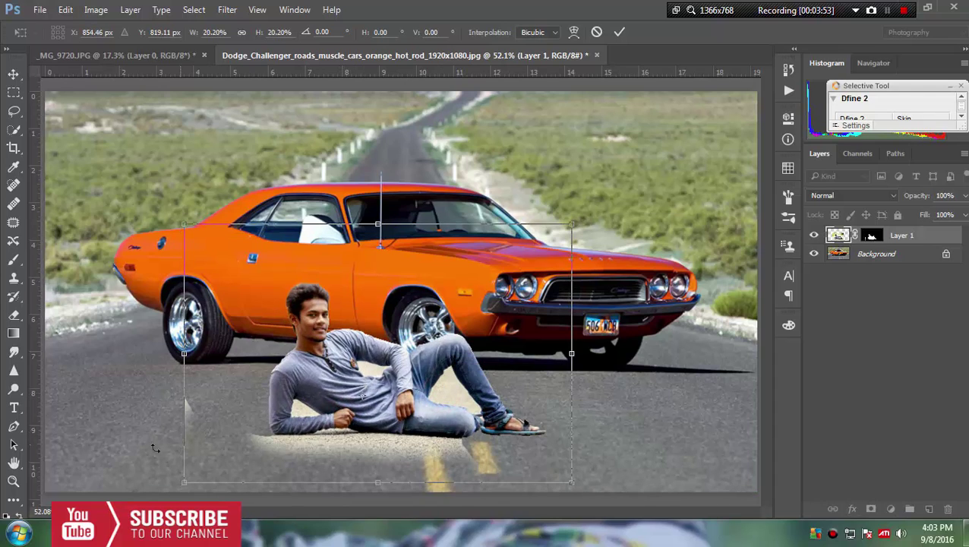
pyautogui.click(619, 32)
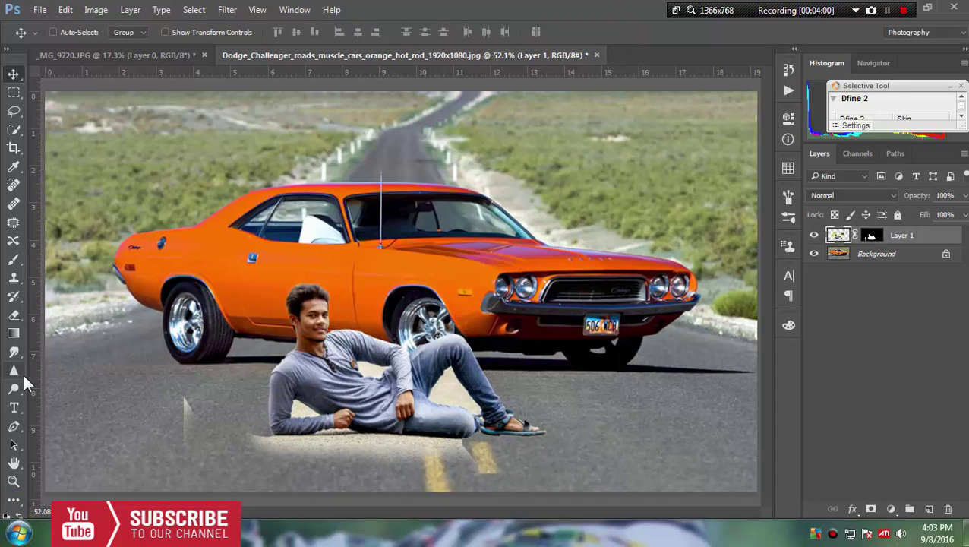
# Step: Erase the pale ground left of and under the man with a slightly smaller eraser
pyautogui.click(13, 315)
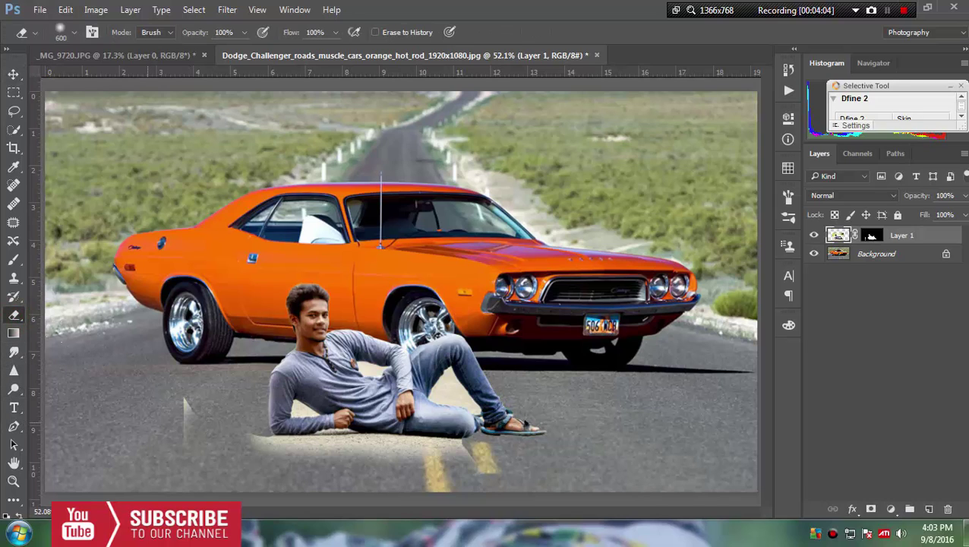
pyautogui.press('[')
pyautogui.moveTo(186, 399)
pyautogui.mouseDown()
pyautogui.moveTo(179, 439)
pyautogui.moveTo(239, 452)
pyautogui.mouseUp()
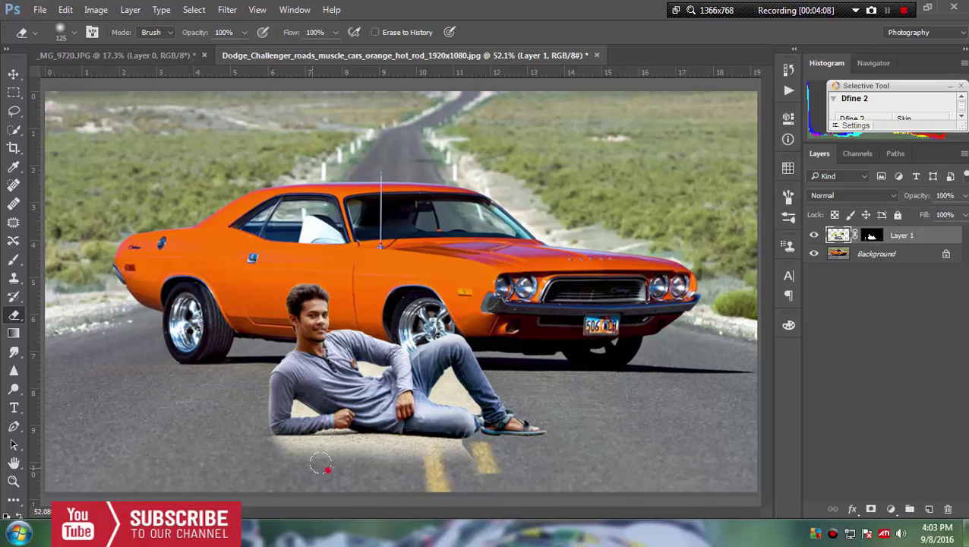
pyautogui.moveTo(321, 465)
pyautogui.mouseDown()
pyautogui.moveTo(468, 464)
pyautogui.moveTo(460, 454)
pyautogui.moveTo(301, 452)
pyautogui.moveTo(394, 459)
pyautogui.moveTo(380, 456)
pyautogui.mouseUp()
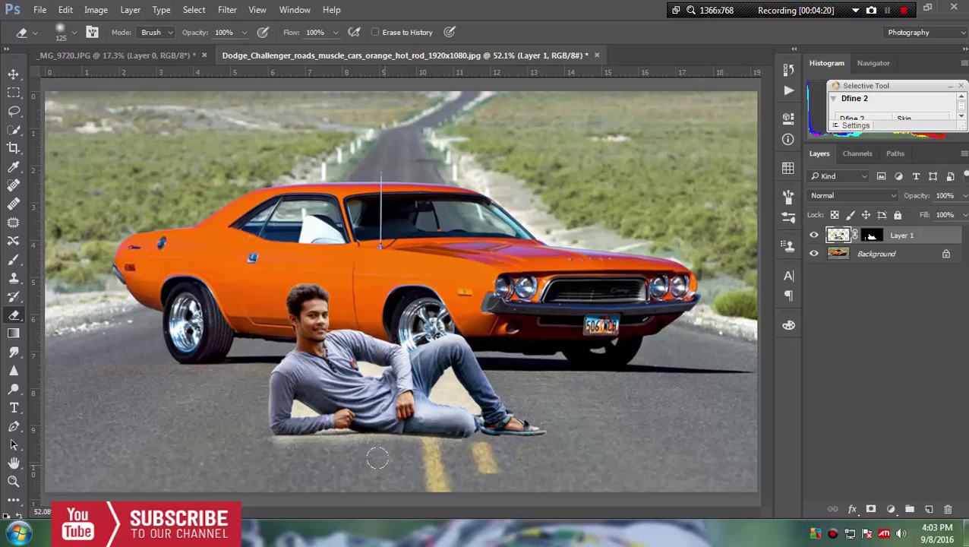
pyautogui.hotkey('ctrl', 'z')
pyautogui.moveTo(451, 459)
pyautogui.mouseDown()
pyautogui.moveTo(304, 463)
pyautogui.moveTo(250, 450)
pyautogui.moveTo(381, 465)
pyautogui.mouseUp()
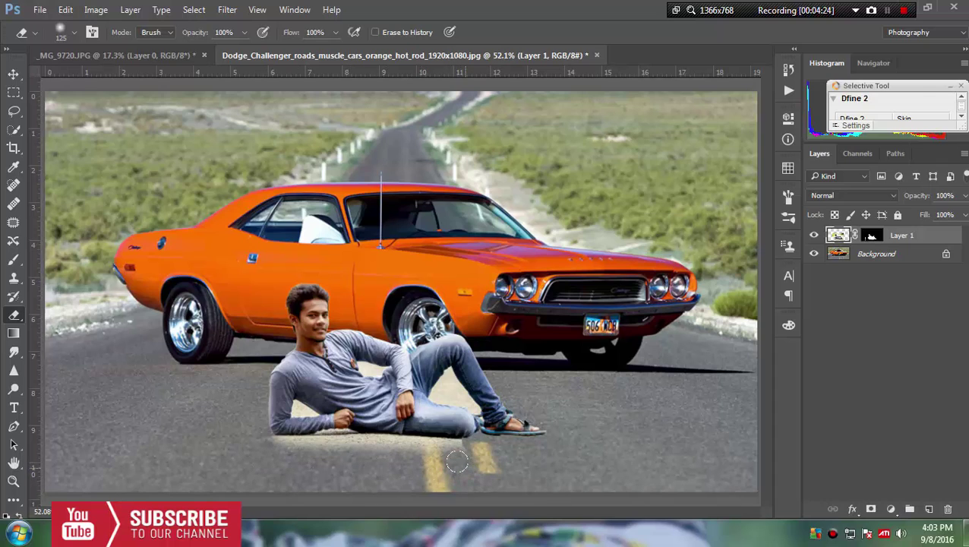
pyautogui.moveTo(441, 459)
pyautogui.mouseDown()
pyautogui.moveTo(305, 456)
pyautogui.moveTo(379, 457)
pyautogui.mouseUp()
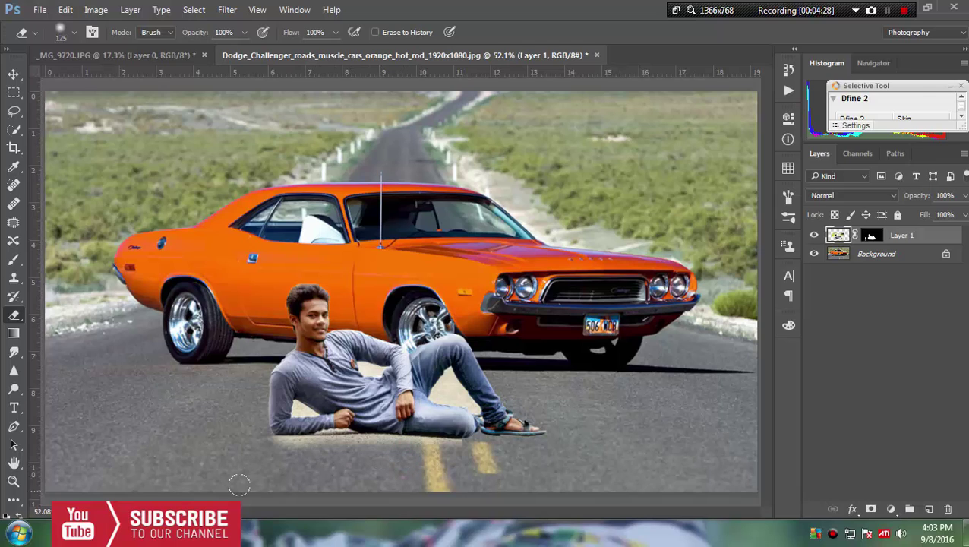
# Step: Zoom in closely on the gap between the man's arm and torso
pyautogui.click(13, 480)
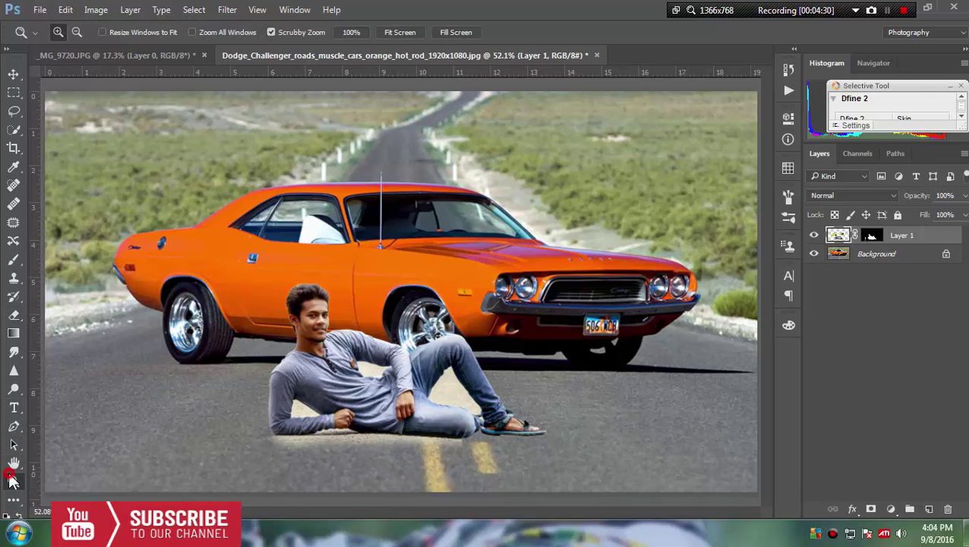
pyautogui.moveTo(276, 380); pyautogui.dragTo(276, 380)
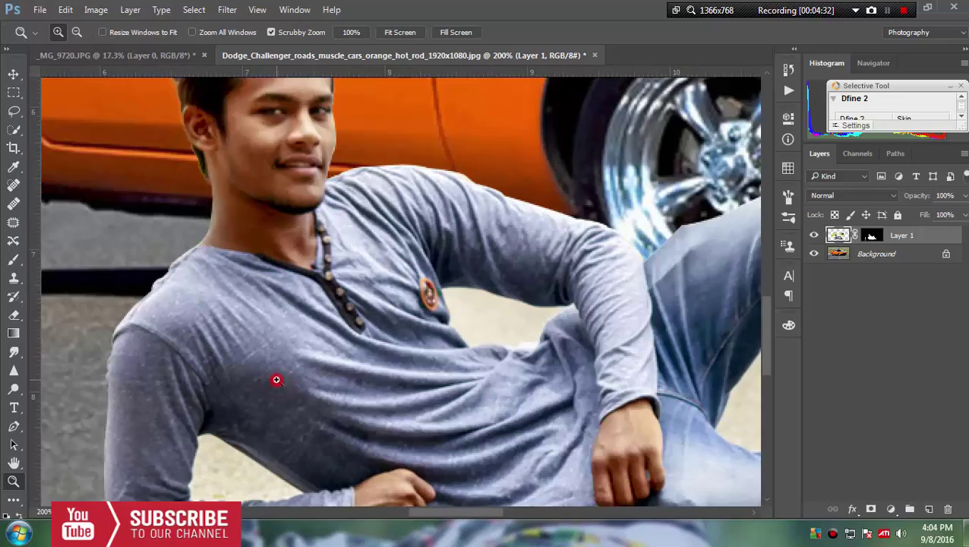
pyautogui.click(277, 380)
pyautogui.moveTo(766, 370); pyautogui.dragTo(765, 397)
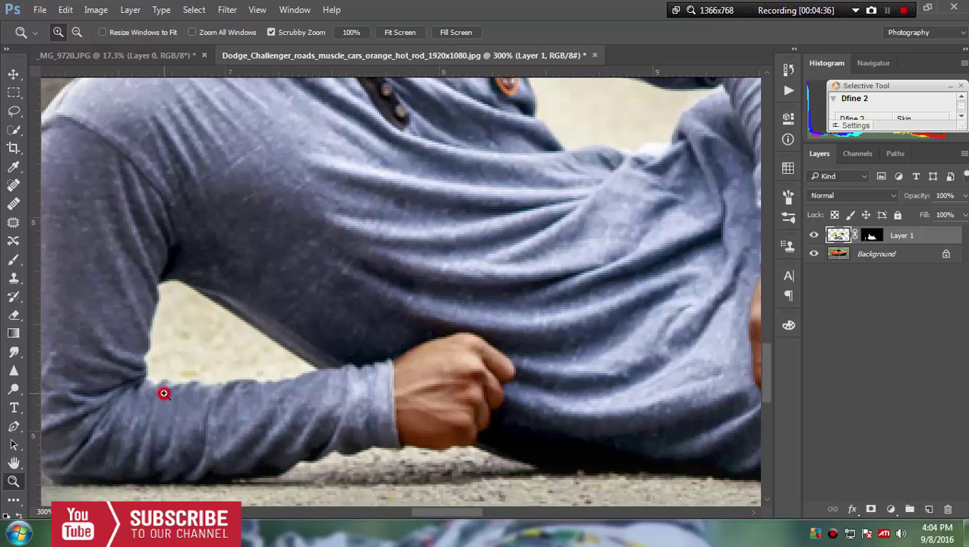
pyautogui.click(164, 393)
pyautogui.click(166, 363)
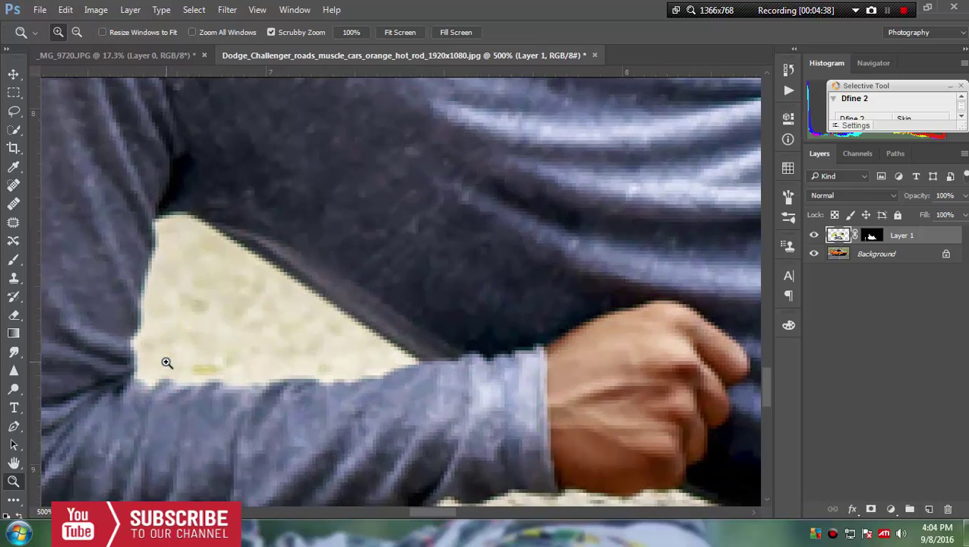
# Step: Trace a Pen path along the gap's top edge, sleeve and forearm
pyautogui.click(14, 426)
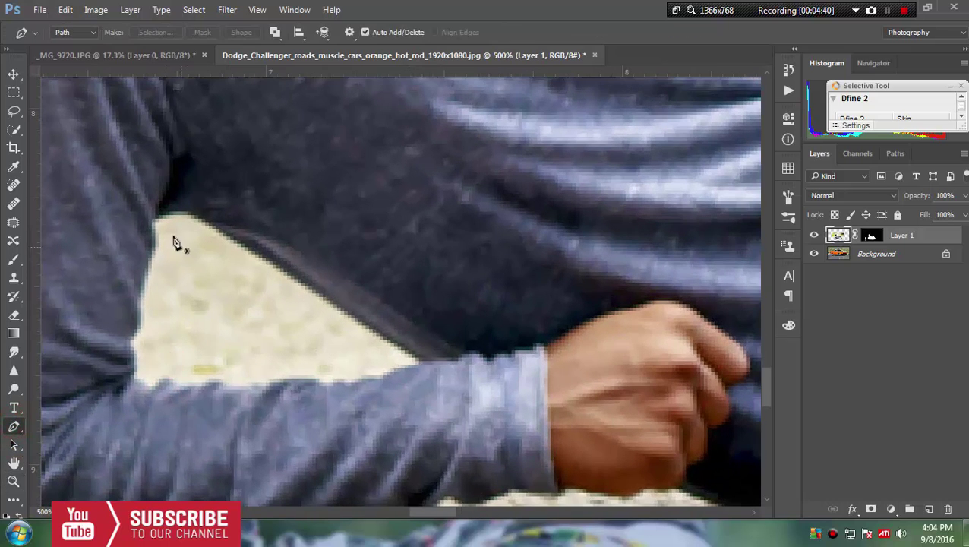
pyautogui.click(154, 219)
pyautogui.moveTo(197, 219); pyautogui.dragTo(213, 237)
pyautogui.moveTo(358, 323); pyautogui.dragTo(391, 357)
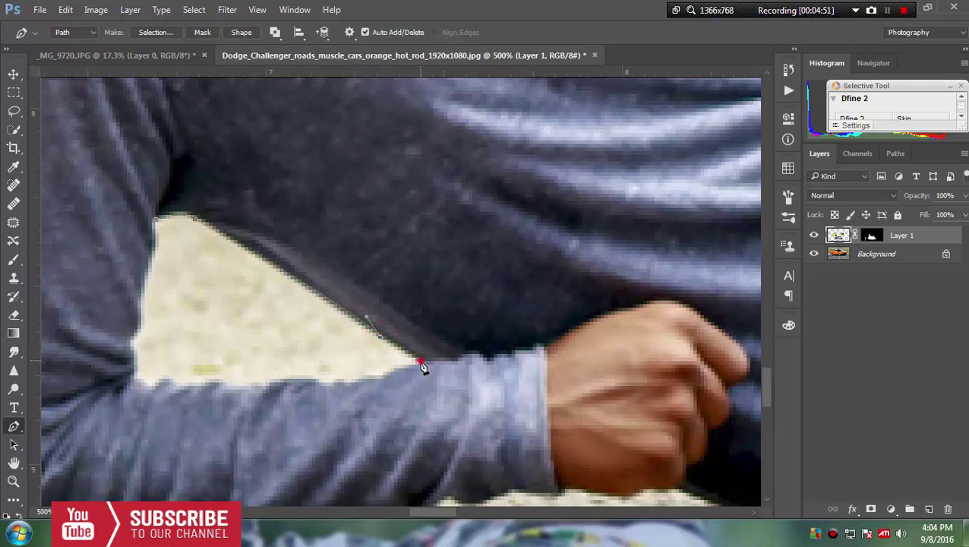
pyautogui.click(420, 360)
pyautogui.click(415, 363)
pyautogui.moveTo(420, 368); pyautogui.dragTo(342, 386)
pyautogui.moveTo(342, 386); pyautogui.dragTo(325, 385)
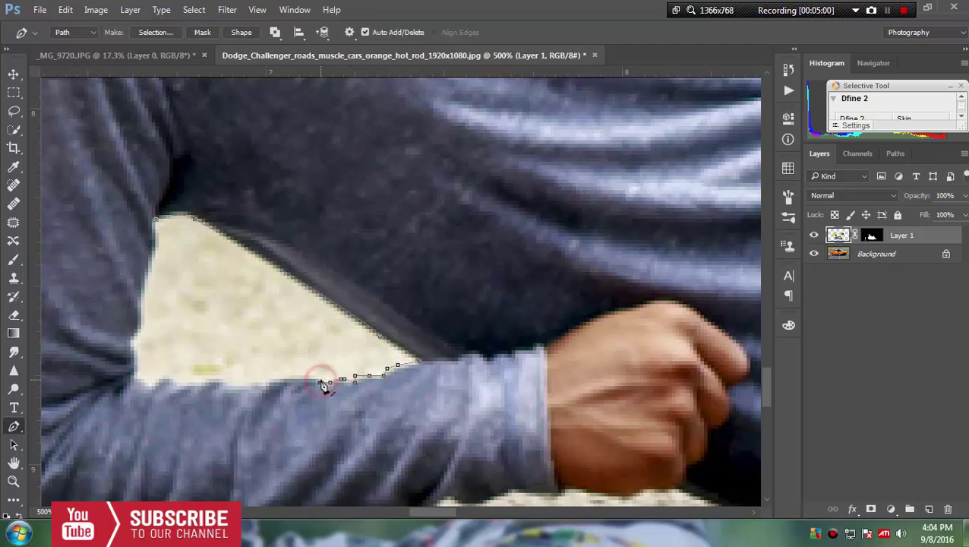
pyautogui.moveTo(325, 385); pyautogui.dragTo(148, 386)
pyautogui.click(206, 378)
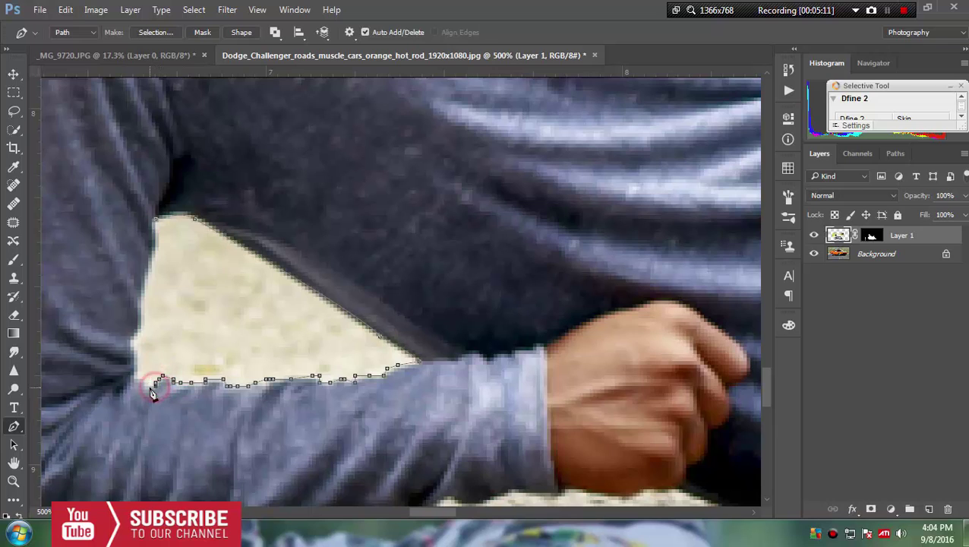
# Step: Close the outline up the sleeve edge and convert the path to a selection
pyautogui.click(138, 376)
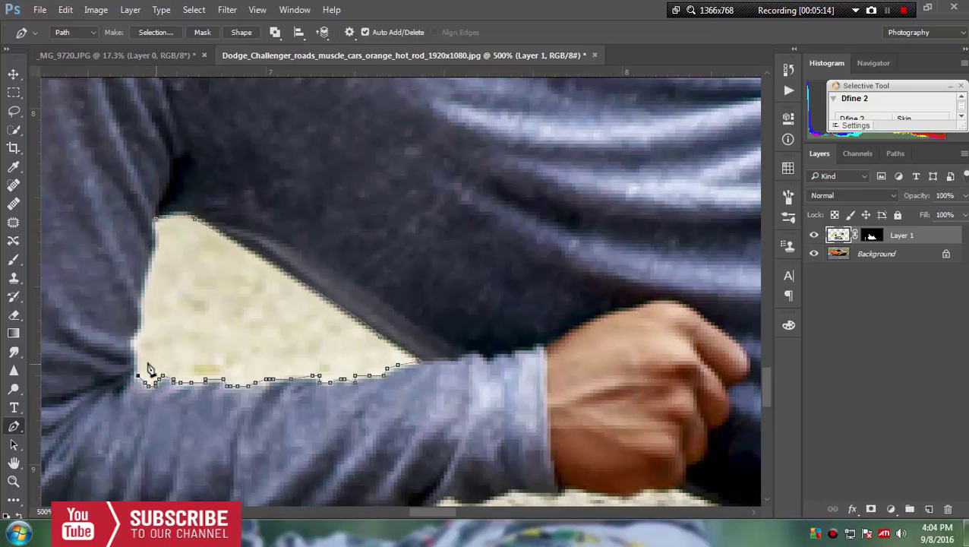
pyautogui.click(137, 349)
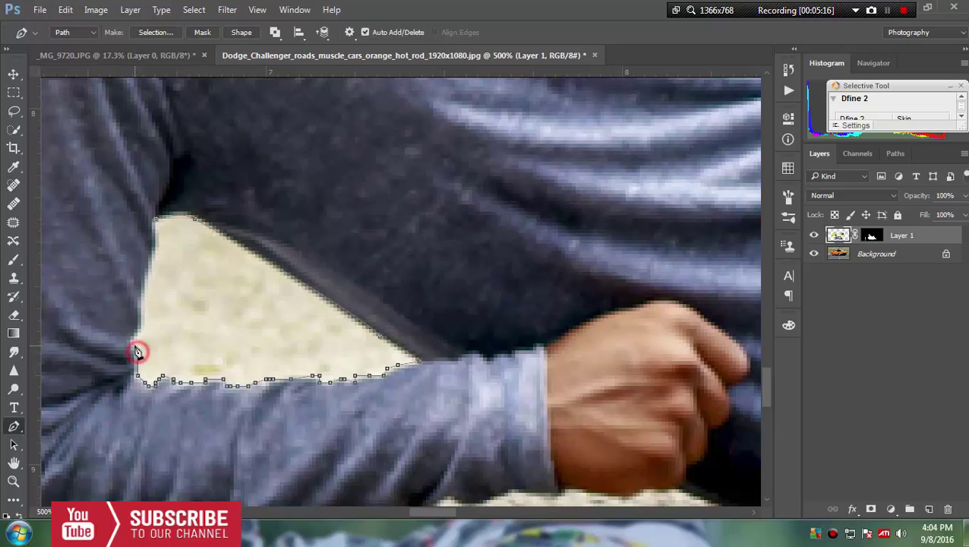
pyautogui.click(138, 336)
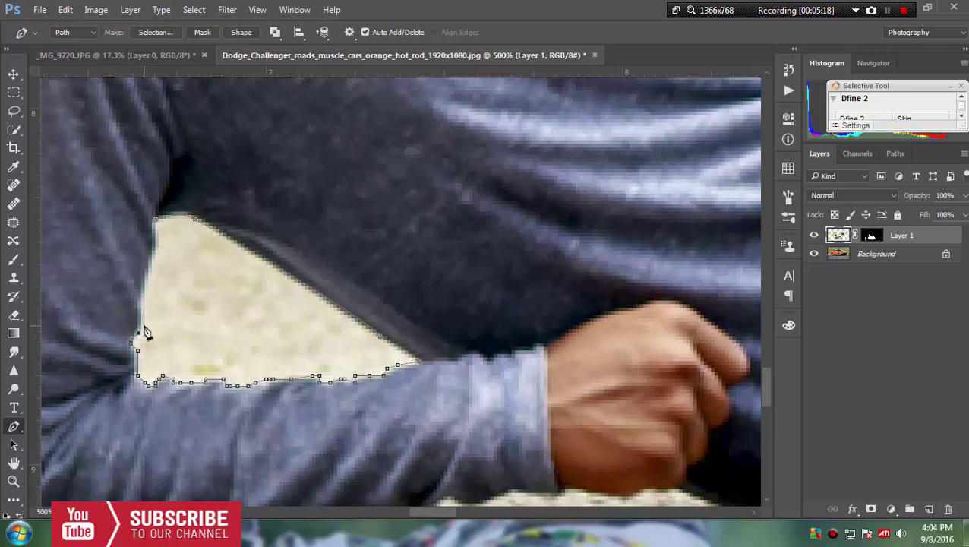
pyautogui.click(142, 318)
pyautogui.click(143, 297)
pyautogui.click(149, 274)
pyautogui.click(153, 253)
pyautogui.click(156, 227)
pyautogui.click(156, 216)
pyautogui.click(148, 39)
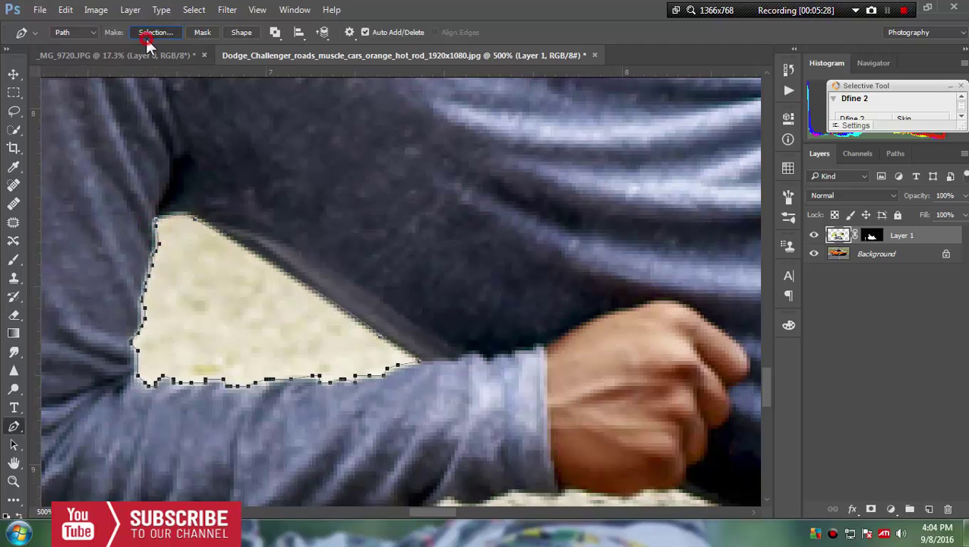
pyautogui.click(571, 149)
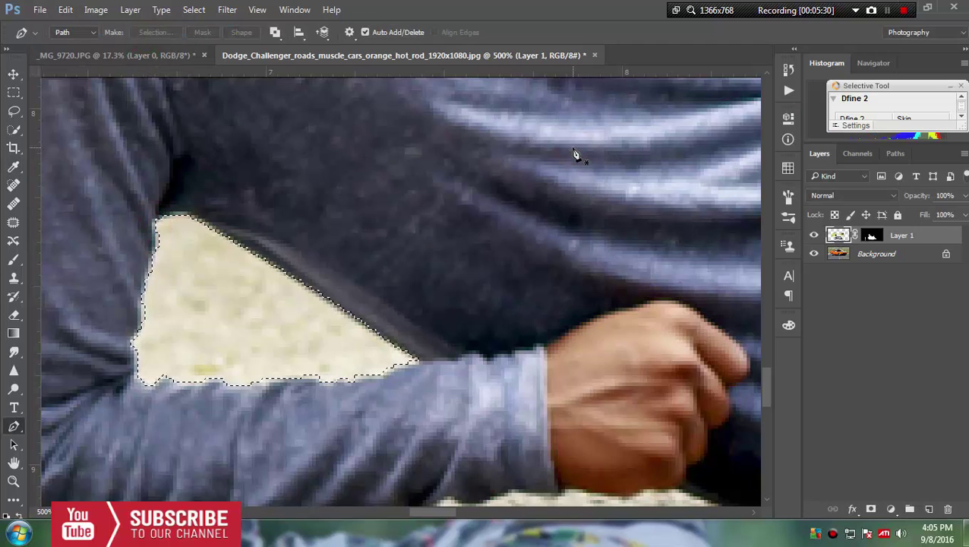
# Step: Delete the selected background wedge, deselect, and erase the leftover fringe along the forearm
pyautogui.press('Delete')
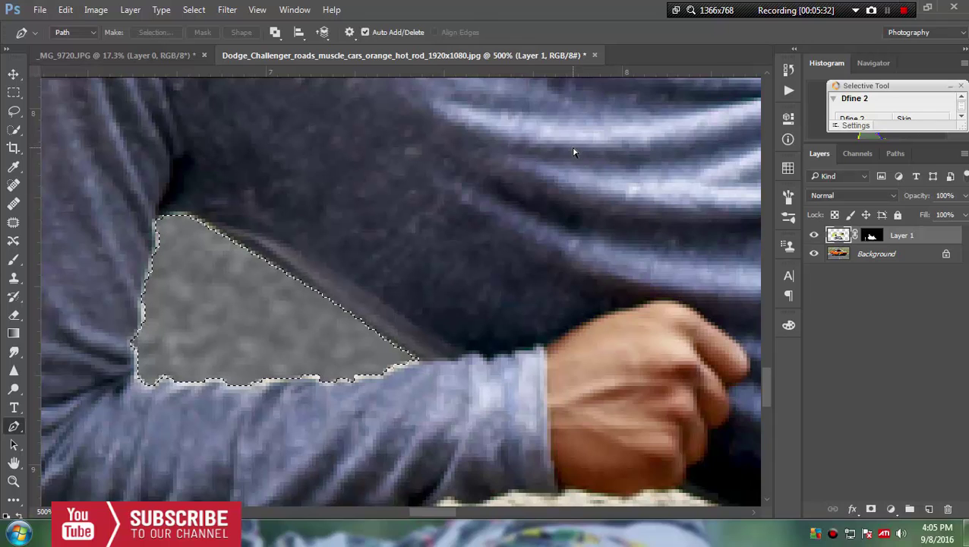
pyautogui.hotkey('ctrl', 'd')
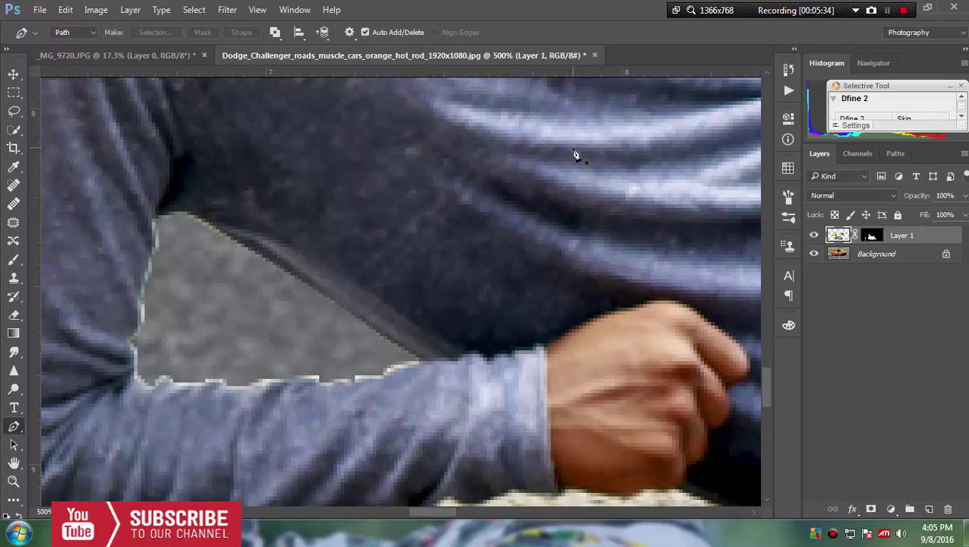
pyautogui.click(14, 314)
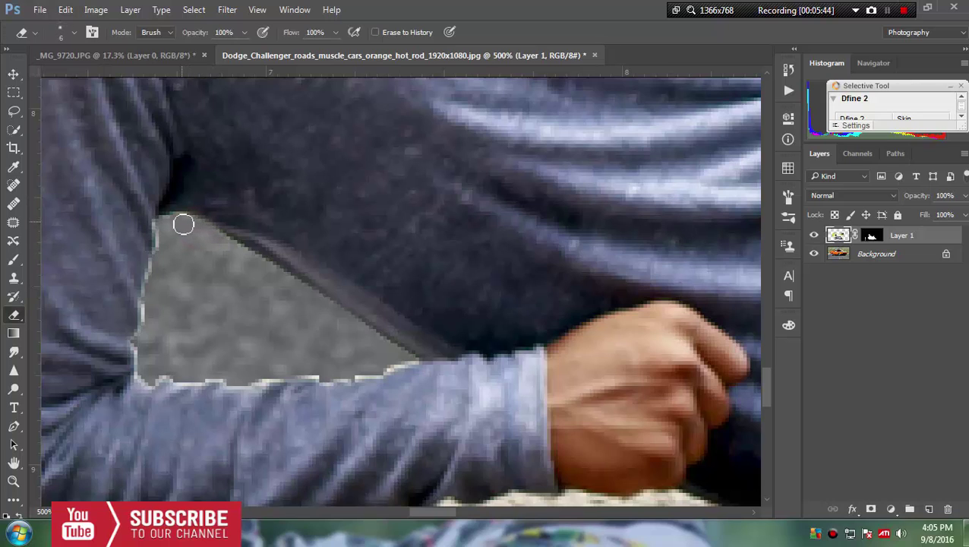
pyautogui.moveTo(162, 230); pyautogui.dragTo(151, 311)
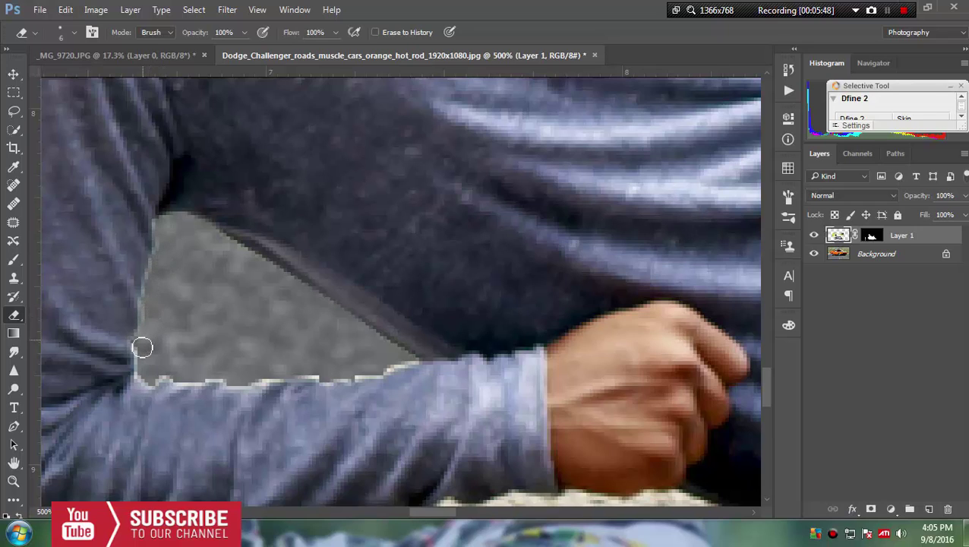
pyautogui.moveTo(143, 347)
pyautogui.mouseDown()
pyautogui.moveTo(146, 378)
pyautogui.moveTo(310, 370)
pyautogui.moveTo(251, 381)
pyautogui.moveTo(163, 372)
pyautogui.moveTo(149, 383)
pyautogui.moveTo(159, 286)
pyautogui.moveTo(195, 244)
pyautogui.moveTo(235, 249)
pyautogui.moveTo(391, 350)
pyautogui.moveTo(388, 363)
pyautogui.moveTo(360, 372)
pyautogui.moveTo(306, 371)
pyautogui.mouseUp()
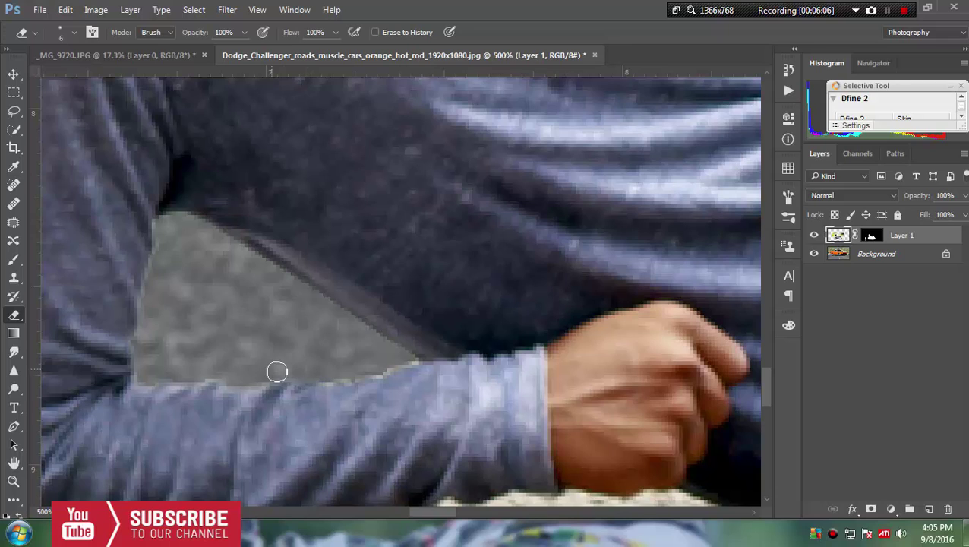
pyautogui.moveTo(367, 373)
pyautogui.mouseDown()
pyautogui.moveTo(396, 370)
pyautogui.moveTo(217, 381)
pyautogui.mouseUp()
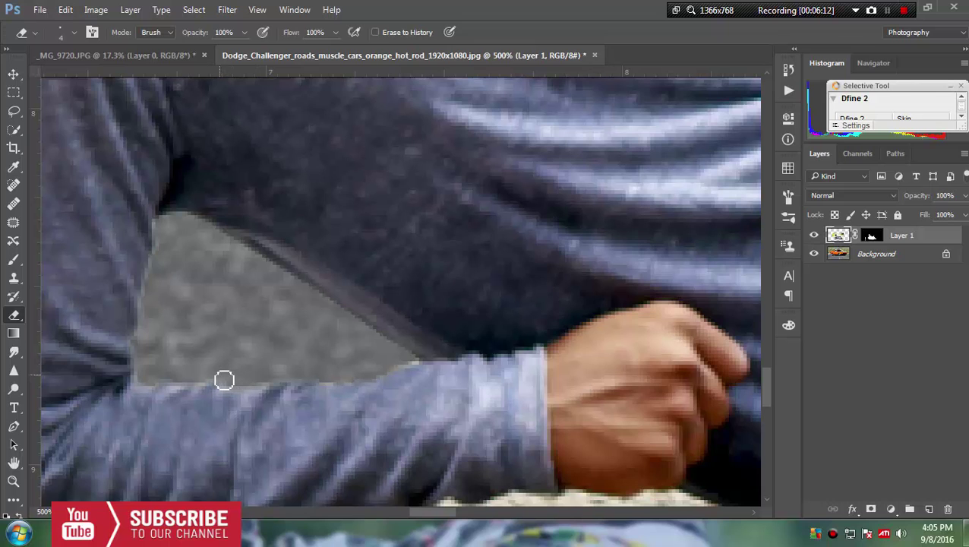
pyautogui.hotkey('ctrl', '0')
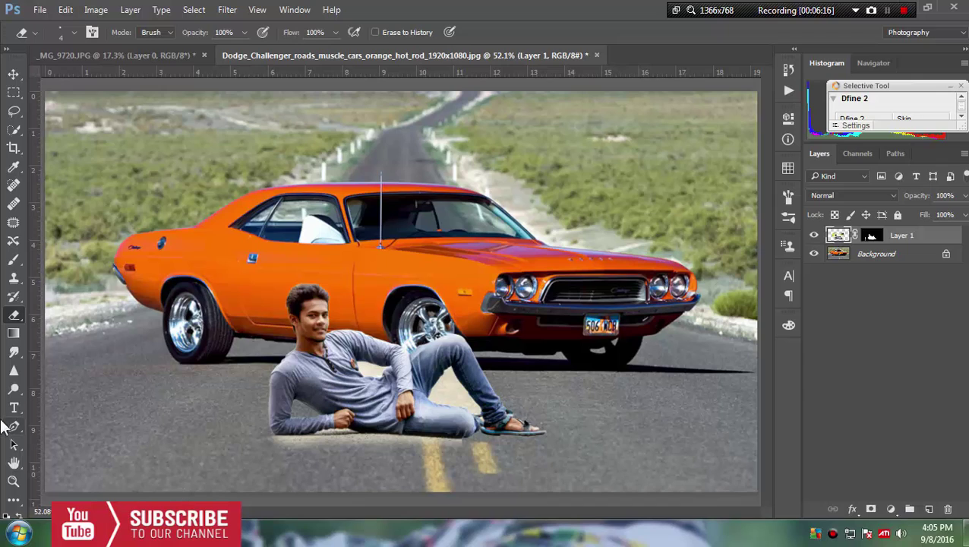
# Step: Nudge the man slightly down and right, then unlock the car photo's Background layer
pyautogui.click(13, 480)
pyautogui.moveTo(425, 332); pyautogui.dragTo(486, 332)
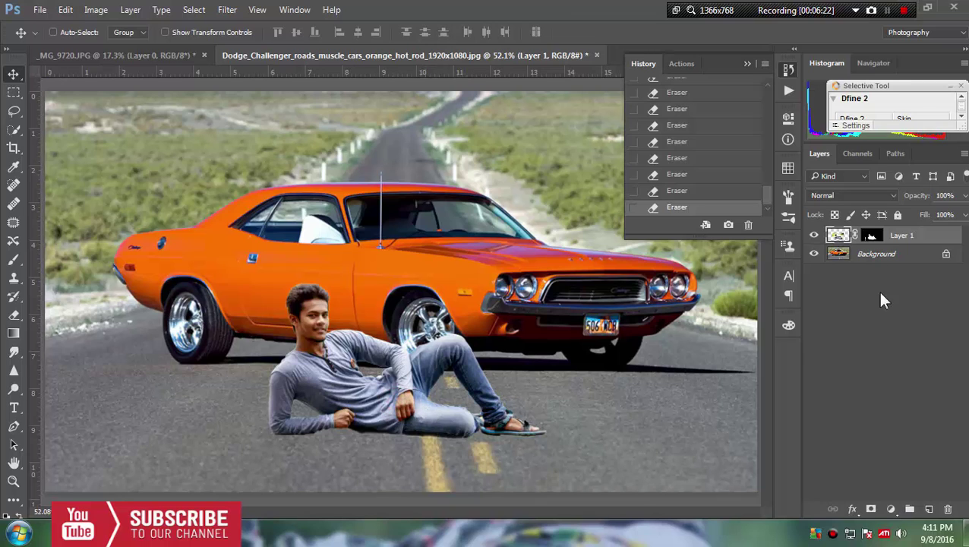
pyautogui.moveTo(474, 412); pyautogui.dragTo(477, 421)
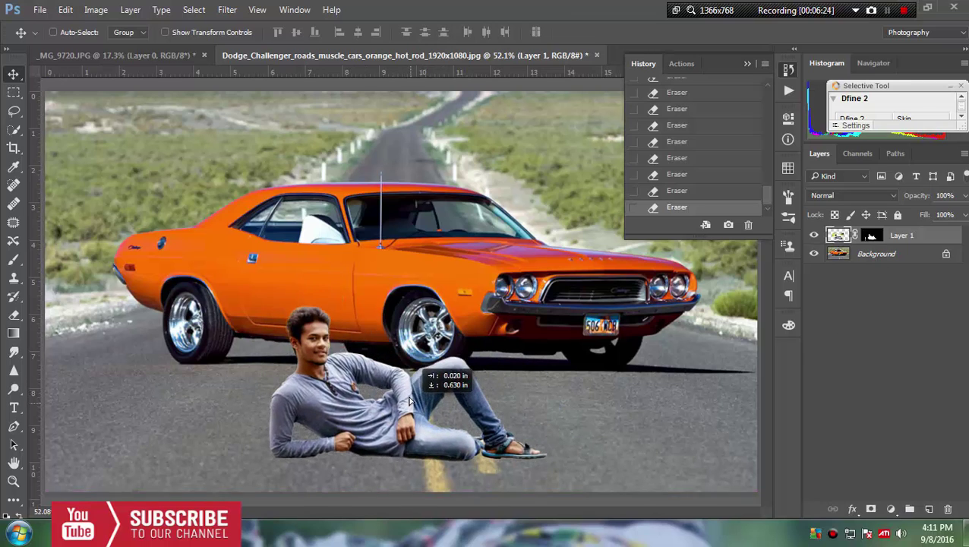
pyautogui.click(748, 65)
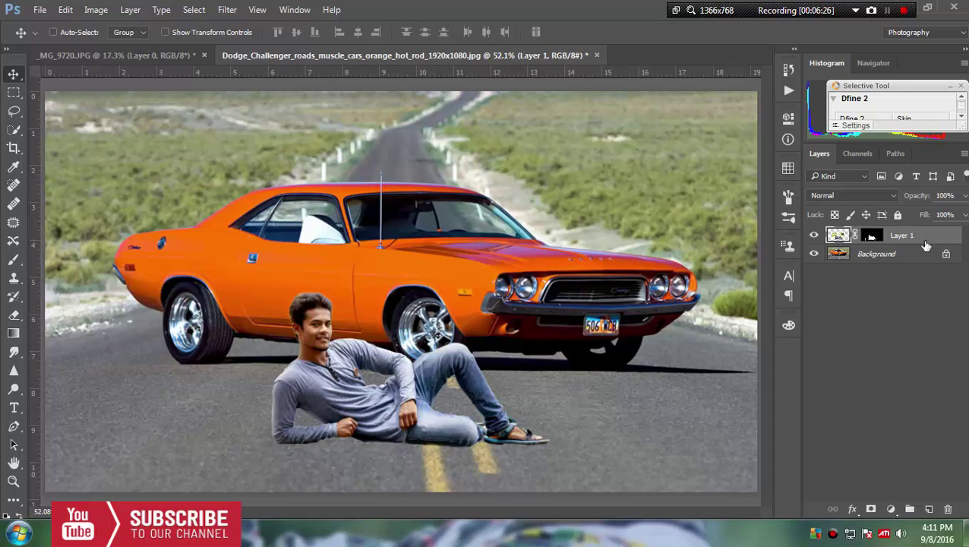
pyautogui.click(853, 262)
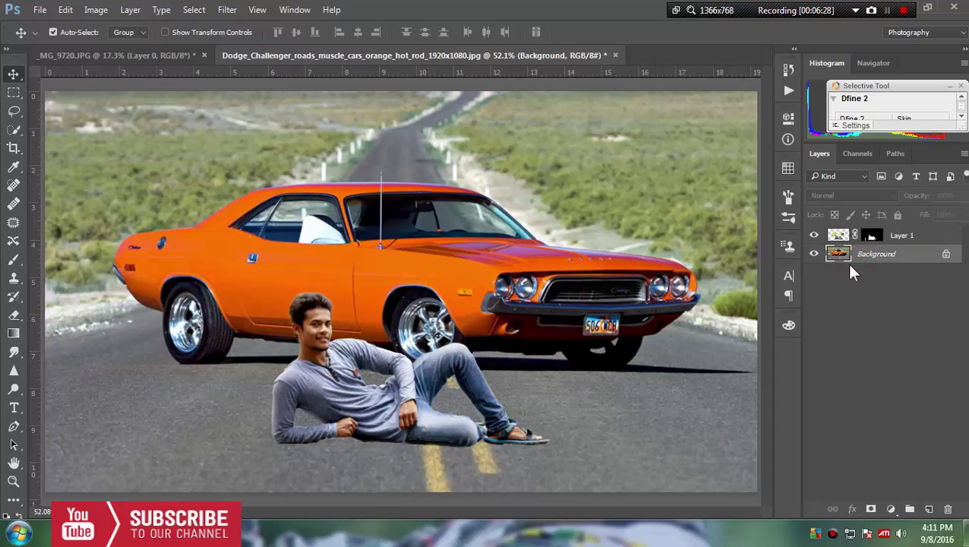
pyautogui.click(946, 254)
# Step: Unlock the Background layer and scale the car photo up to about 127%
pyautogui.press('h')
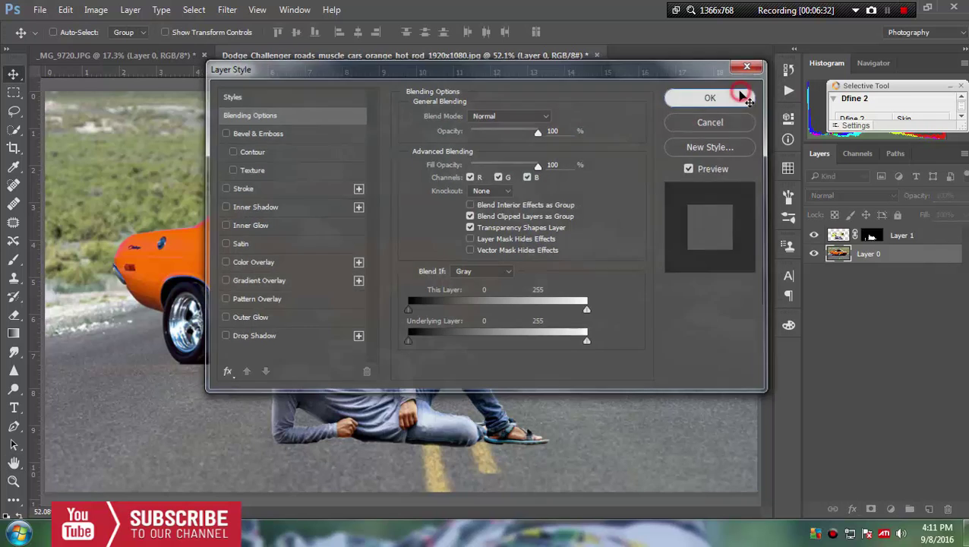
pyautogui.click(737, 96)
pyautogui.hotkey('ctrl', 't')
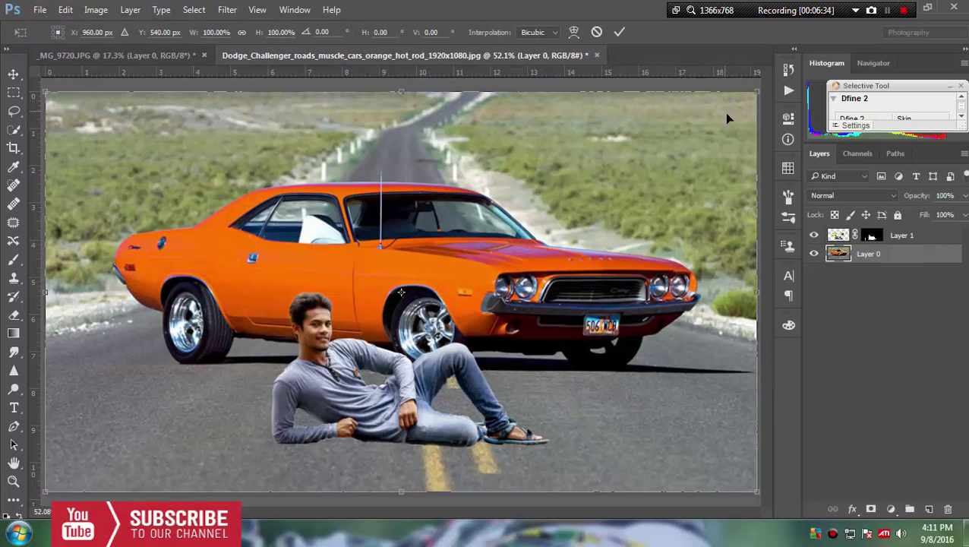
pyautogui.moveTo(758, 91)
pyautogui.mouseDown()
pyautogui.moveTo(876, 60)
pyautogui.moveTo(846, 66)
pyautogui.moveTo(872, 69)
pyautogui.mouseUp()
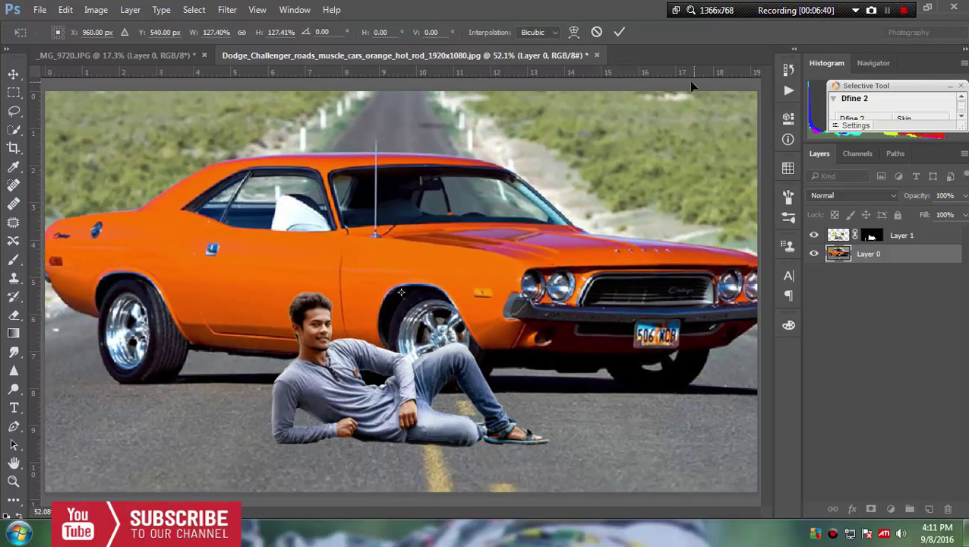
pyautogui.click(620, 33)
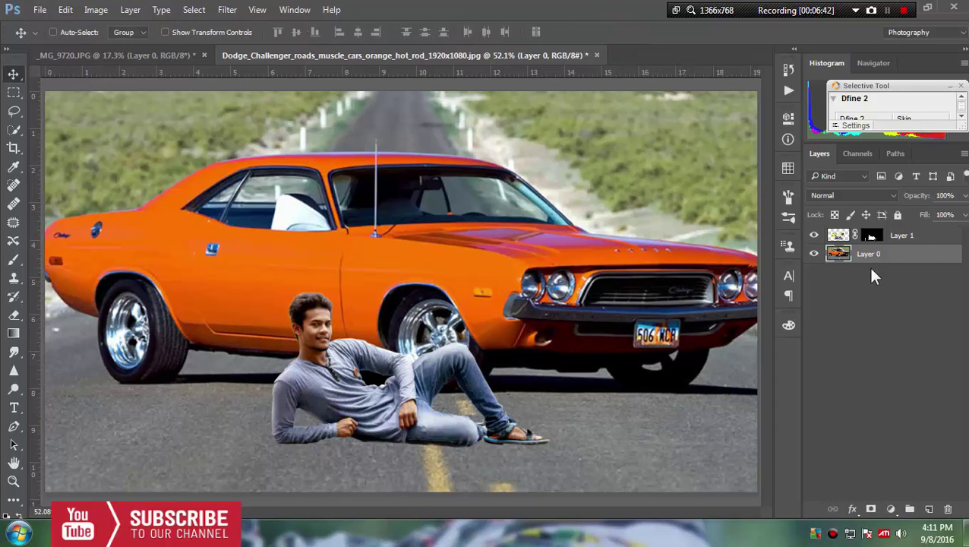
# Step: Scale the man's layer up to about 152% and move him right on the road
pyautogui.click(844, 240)
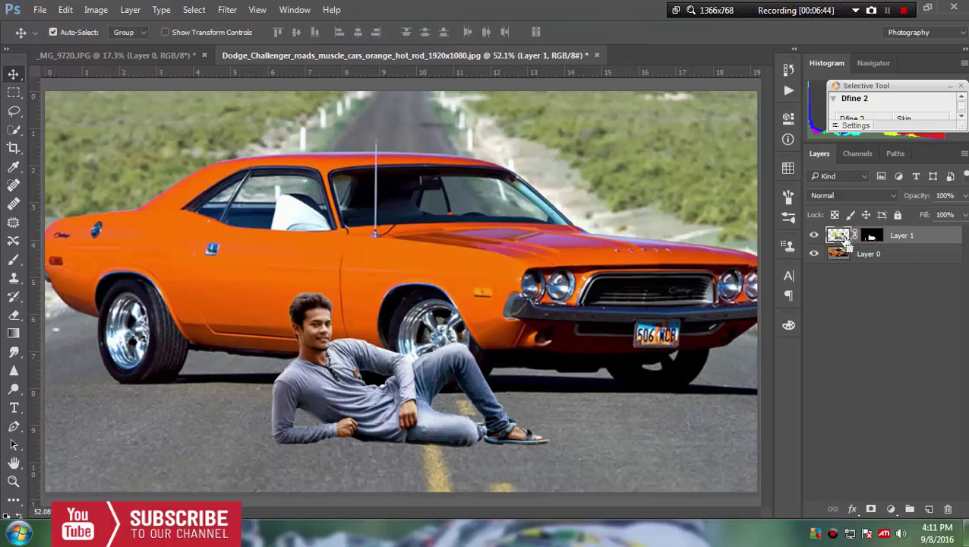
pyautogui.hotkey('ctrl', 't')
pyautogui.moveTo(575, 233)
pyautogui.mouseDown()
pyautogui.moveTo(711, 185)
pyautogui.moveTo(687, 202)
pyautogui.mouseUp()
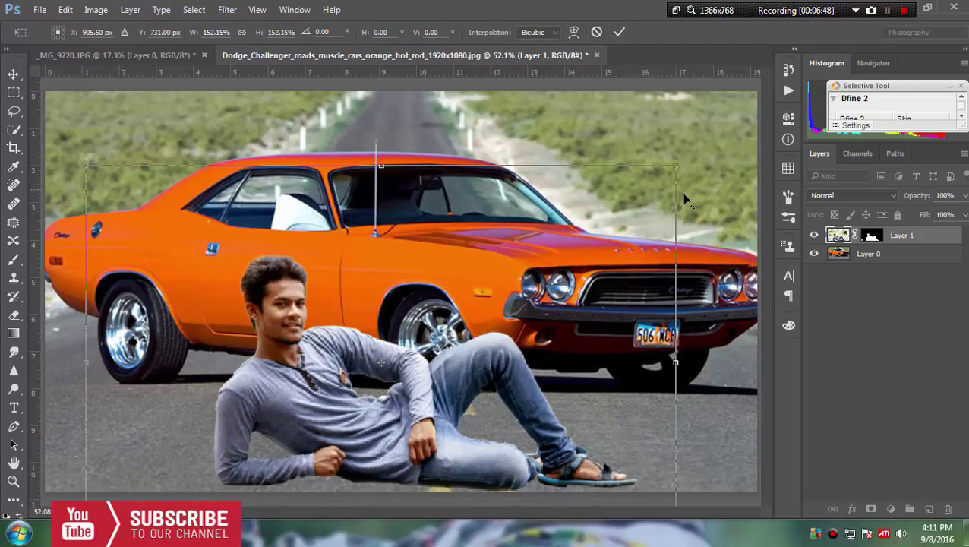
pyautogui.moveTo(609, 295); pyautogui.dragTo(611, 305)
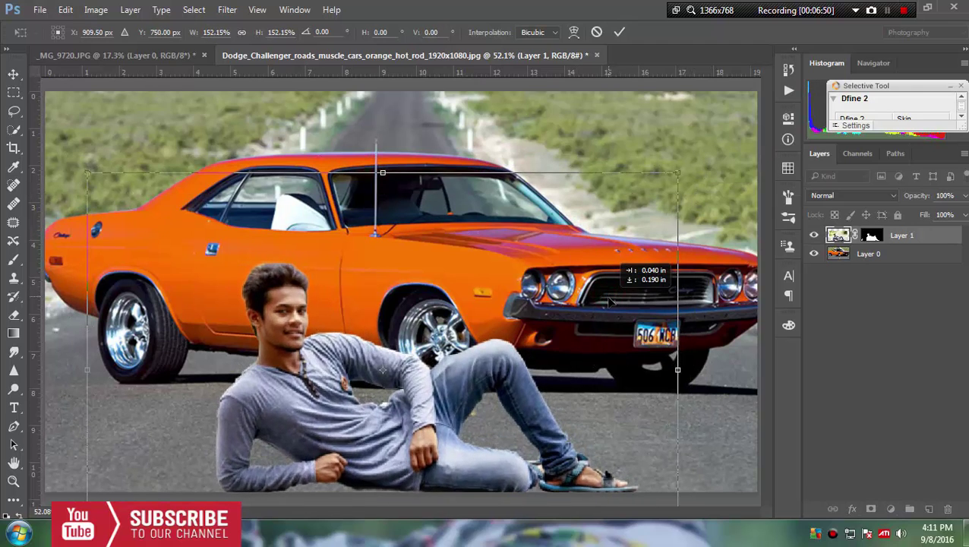
pyautogui.click(619, 38)
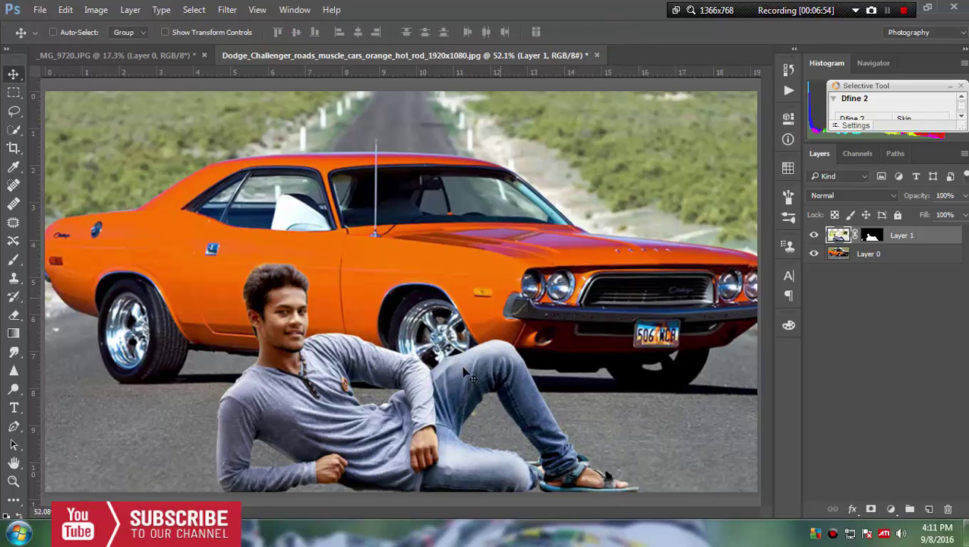
pyautogui.moveTo(459, 399); pyautogui.dragTo(503, 400)
# Step: Refine Layer 1's mask with Shift Edge -30% and Feather 0.1 px
pyautogui.click(874, 240)
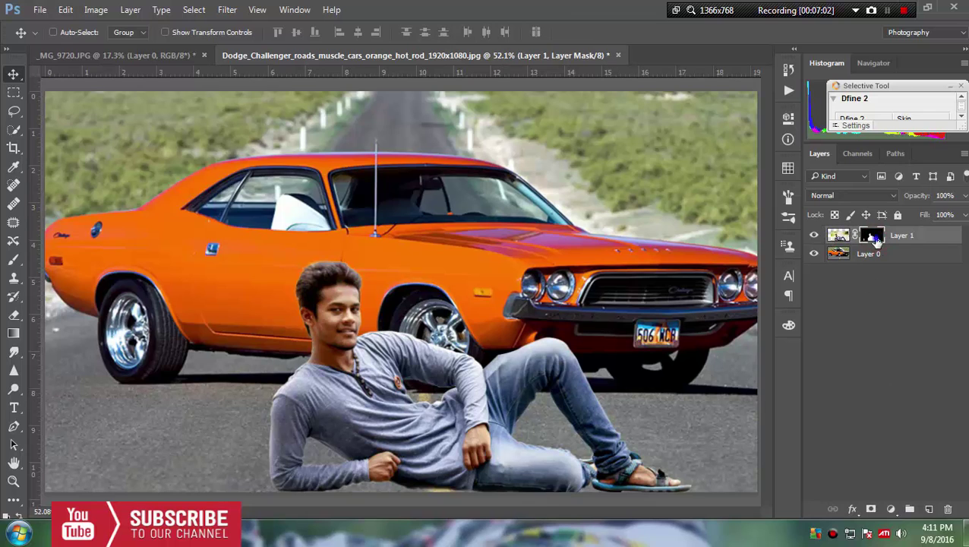
pyautogui.rightClick(873, 240)
pyautogui.click(794, 360)
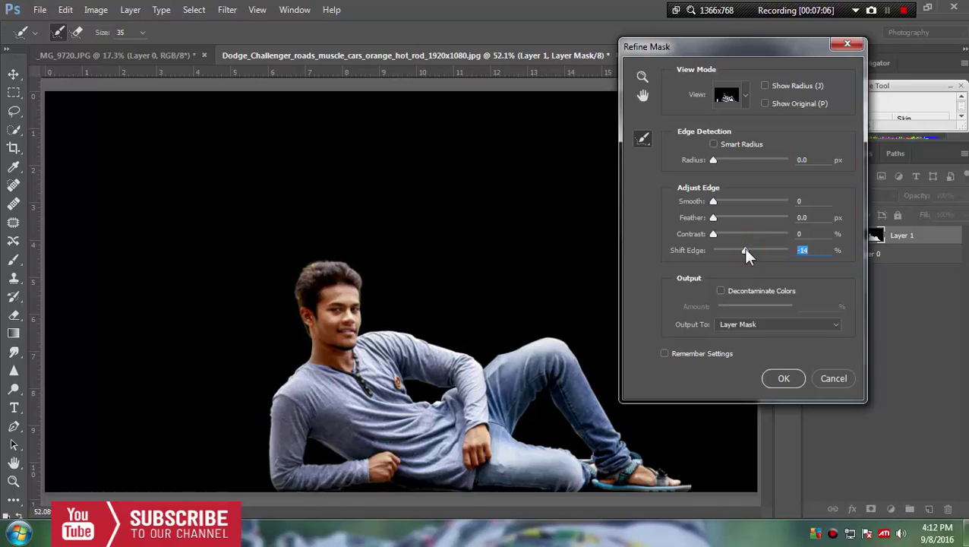
pyautogui.moveTo(746, 253); pyautogui.dragTo(741, 252)
pyautogui.click(801, 220)
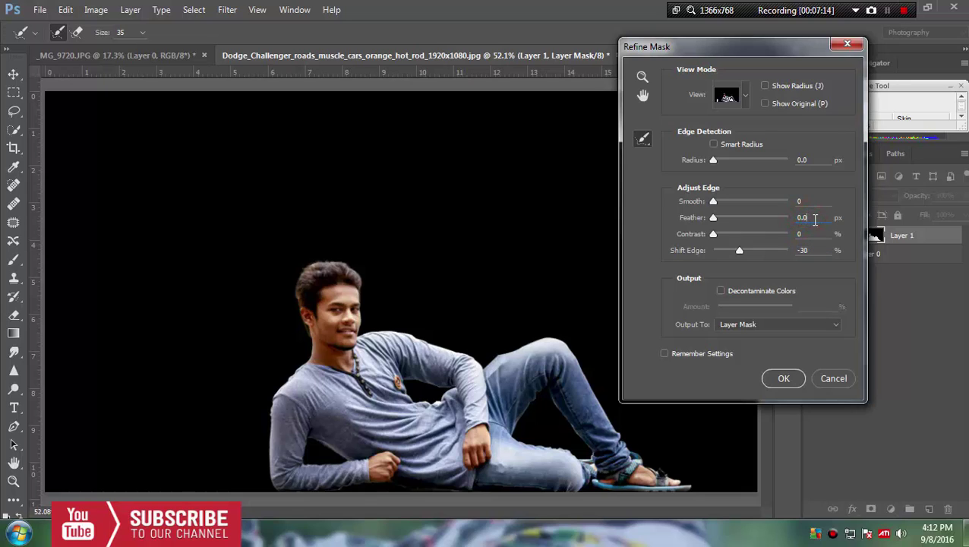
pyautogui.press('BackSpace')
pyautogui.write('1')
pyautogui.click(795, 377)
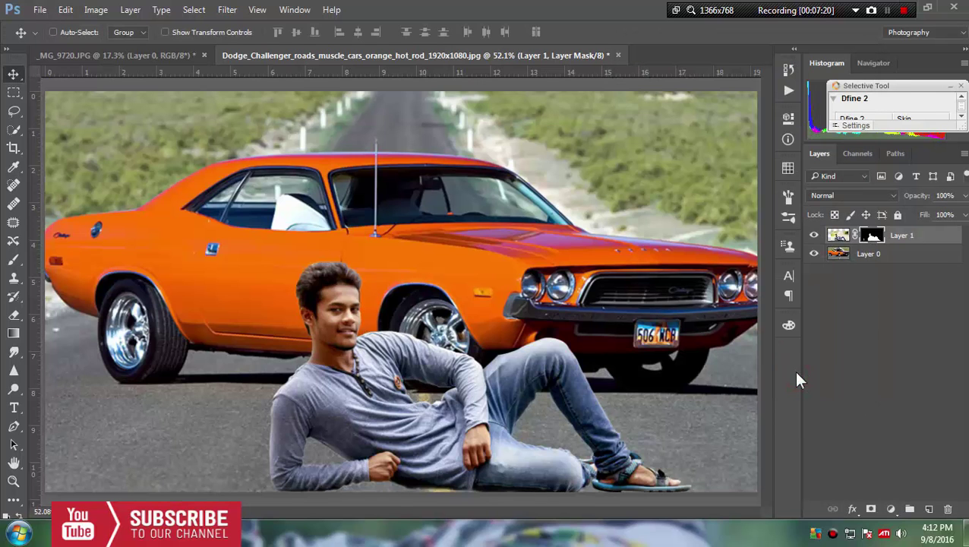
# Step: Camera Raw the car layer: Auto white balance, Highlights -47, Shadows +39, Blacks -23, Clarity +25
pyautogui.click(847, 254)
pyautogui.click(227, 9)
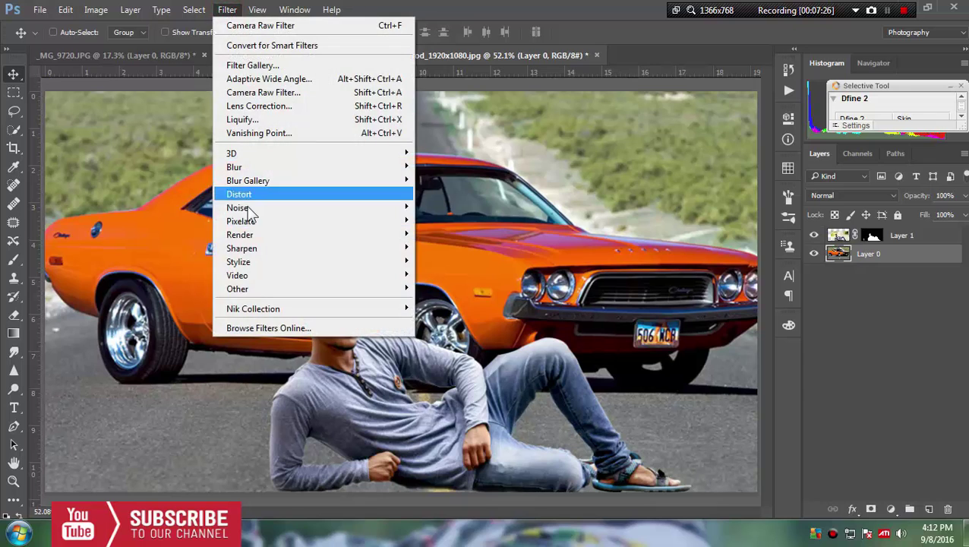
pyautogui.click(248, 93)
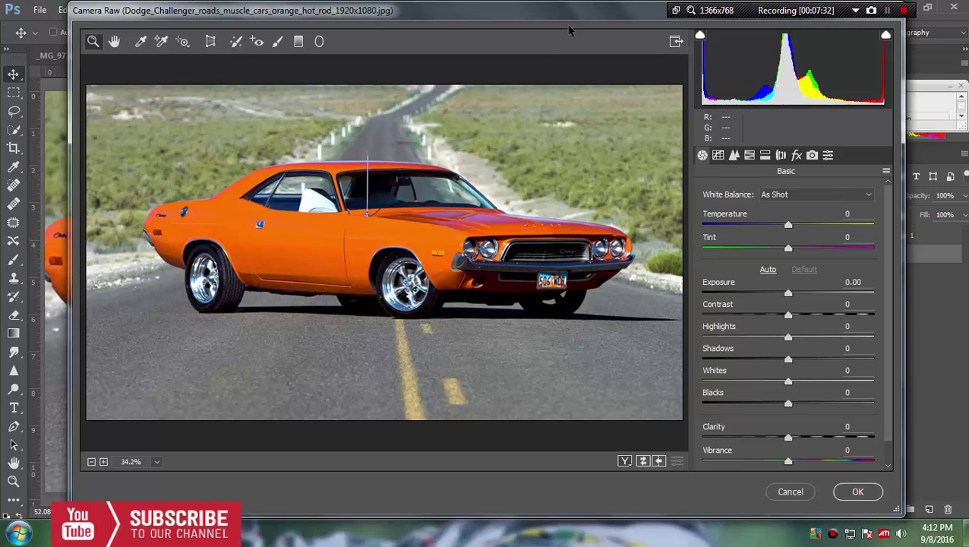
pyautogui.moveTo(790, 317)
pyautogui.mouseDown()
pyautogui.moveTo(830, 326)
pyautogui.moveTo(748, 338)
pyautogui.mouseUp()
pyautogui.click(817, 195)
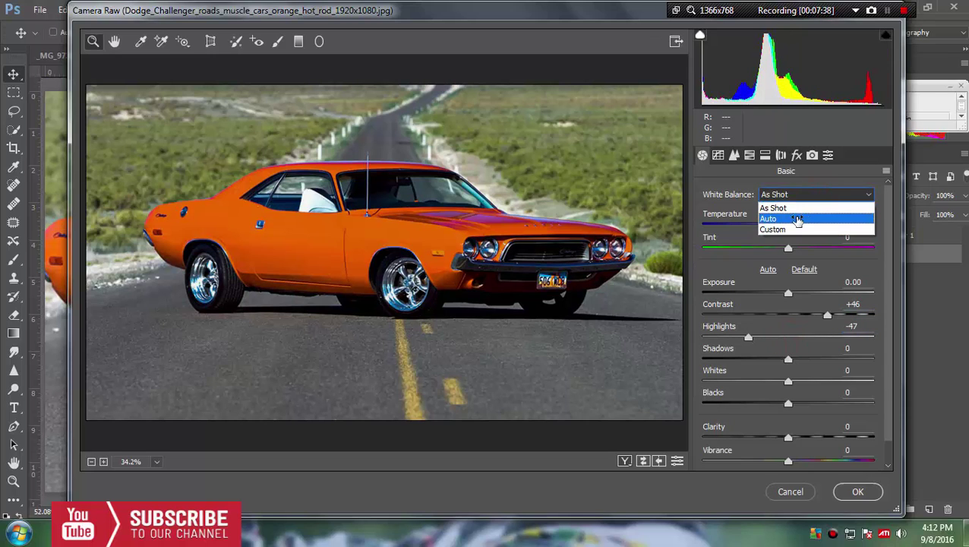
pyautogui.click(796, 218)
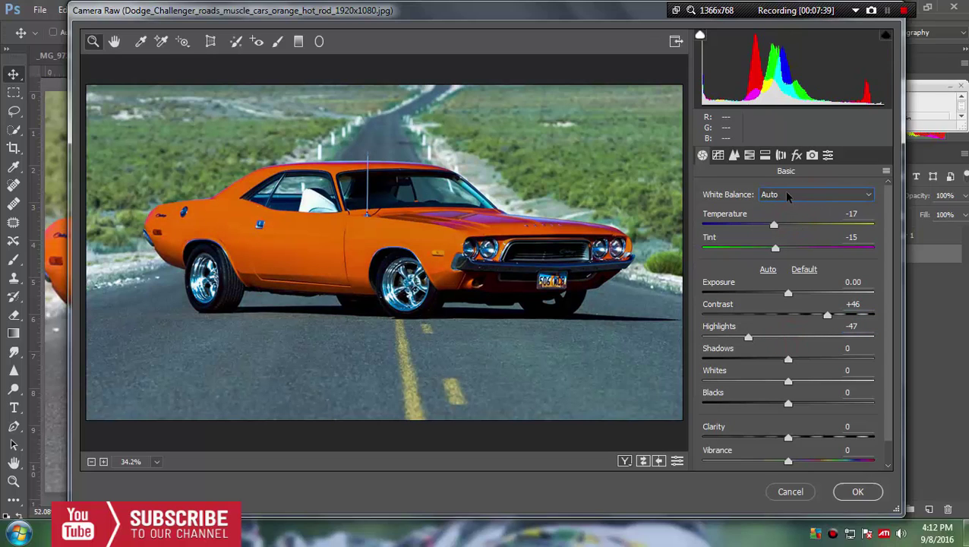
pyautogui.moveTo(789, 294)
pyautogui.mouseDown()
pyautogui.moveTo(818, 317)
pyautogui.moveTo(798, 317)
pyautogui.mouseUp()
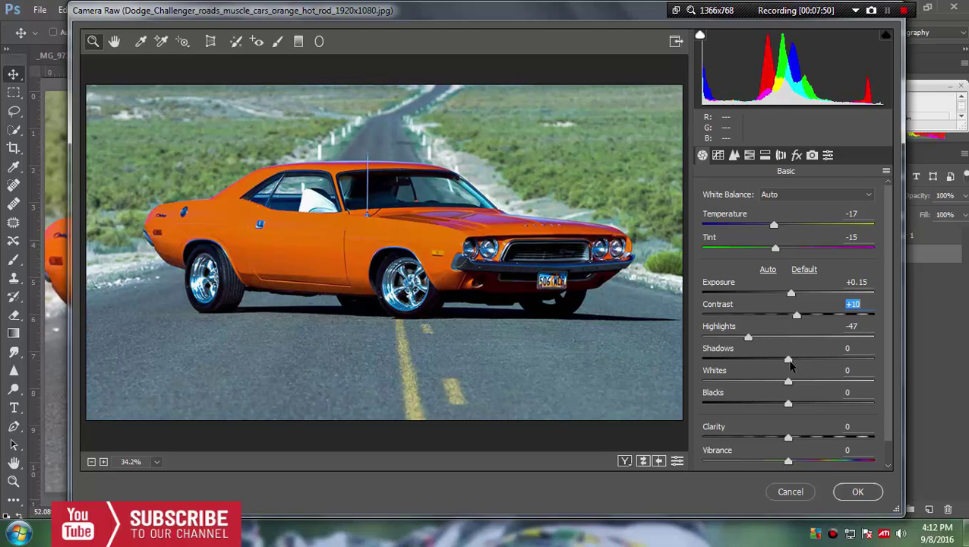
pyautogui.moveTo(790, 365)
pyautogui.mouseDown()
pyautogui.moveTo(838, 368)
pyautogui.moveTo(769, 403)
pyautogui.mouseUp()
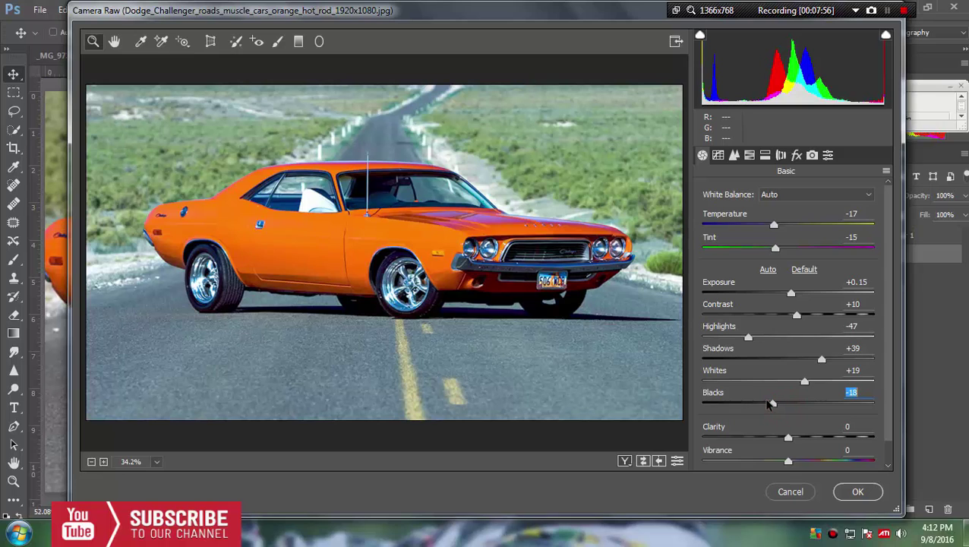
pyautogui.moveTo(790, 438); pyautogui.dragTo(807, 437)
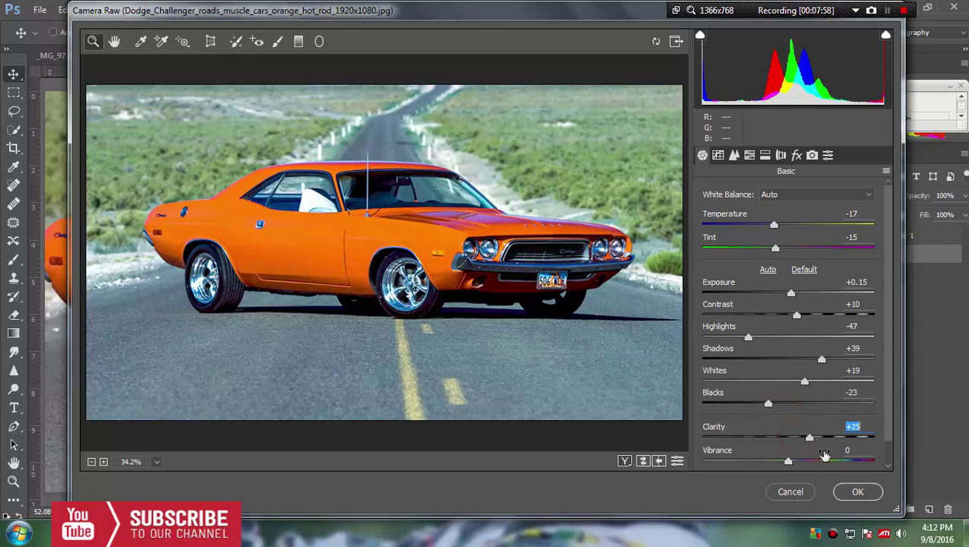
pyautogui.click(853, 491)
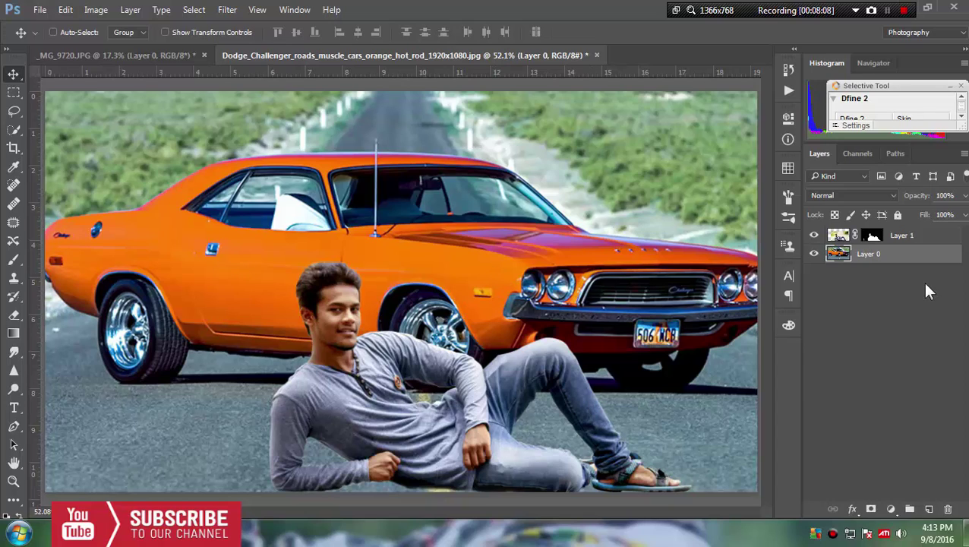
# Step: Enable a Drop Shadow on the man's layer at 17% opacity and 0 px distance
pyautogui.click(872, 236)
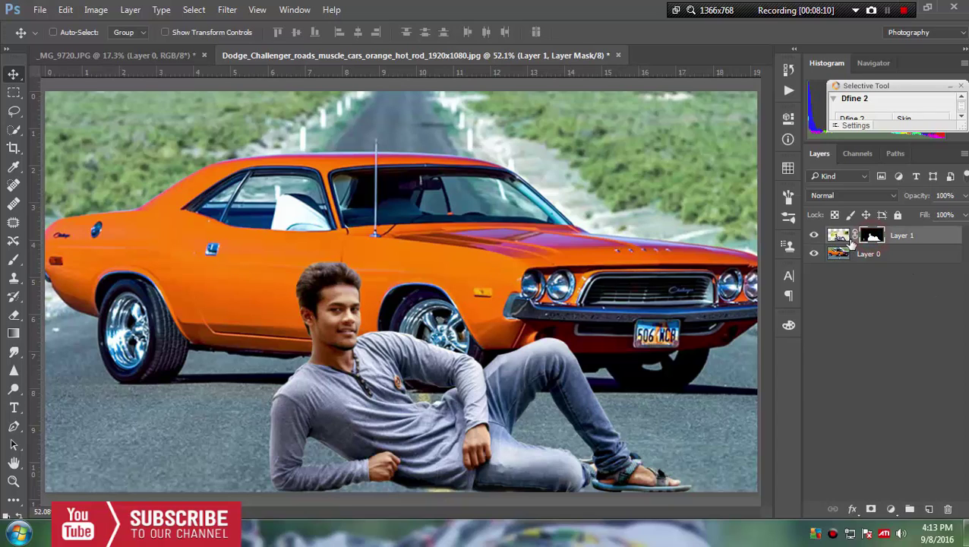
pyautogui.doubleClick(902, 236)
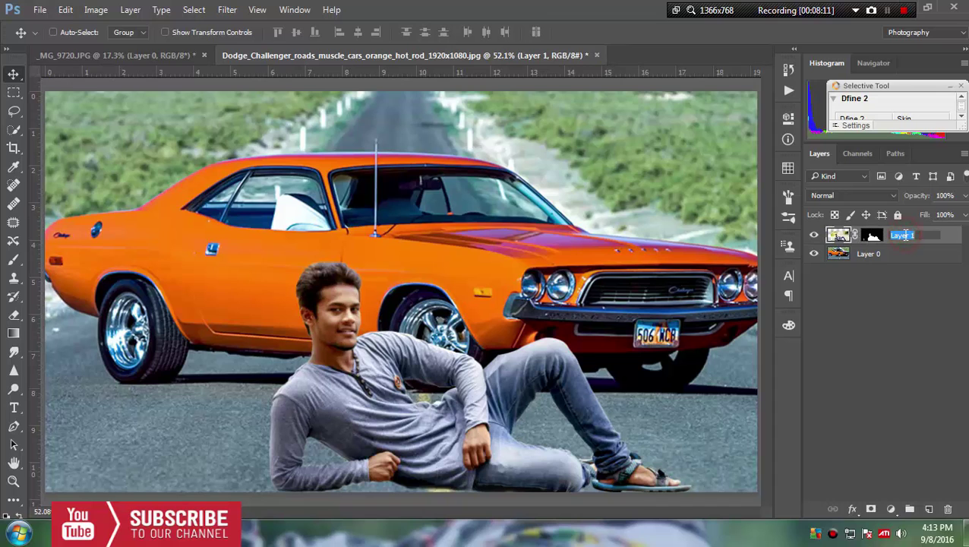
pyautogui.doubleClick(956, 241)
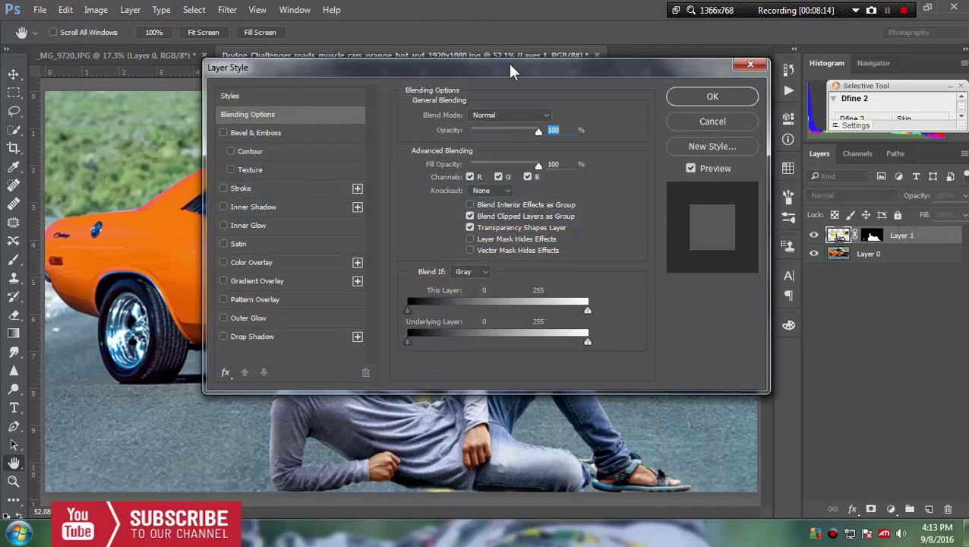
pyautogui.moveTo(511, 70)
pyautogui.mouseDown()
pyautogui.moveTo(623, 25)
pyautogui.moveTo(632, 8)
pyautogui.mouseUp()
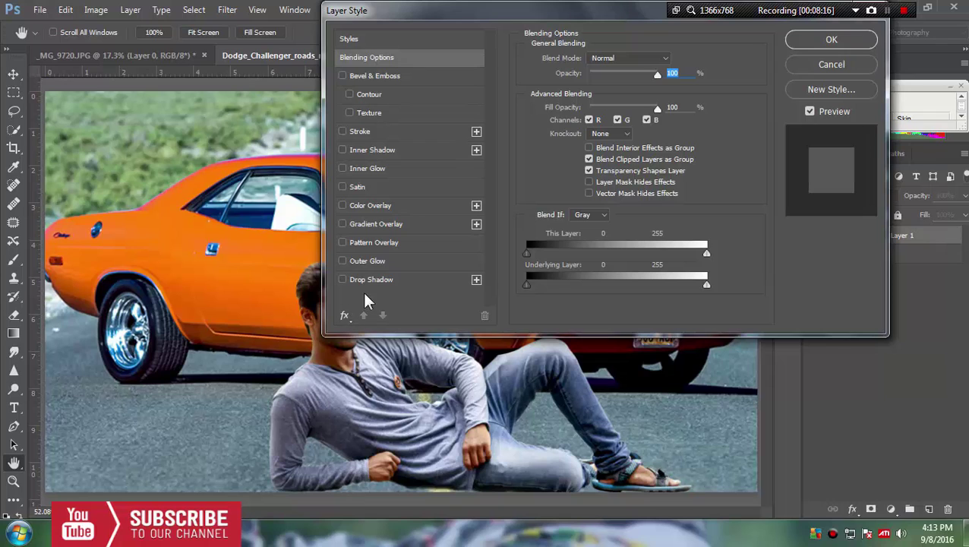
pyautogui.click(344, 280)
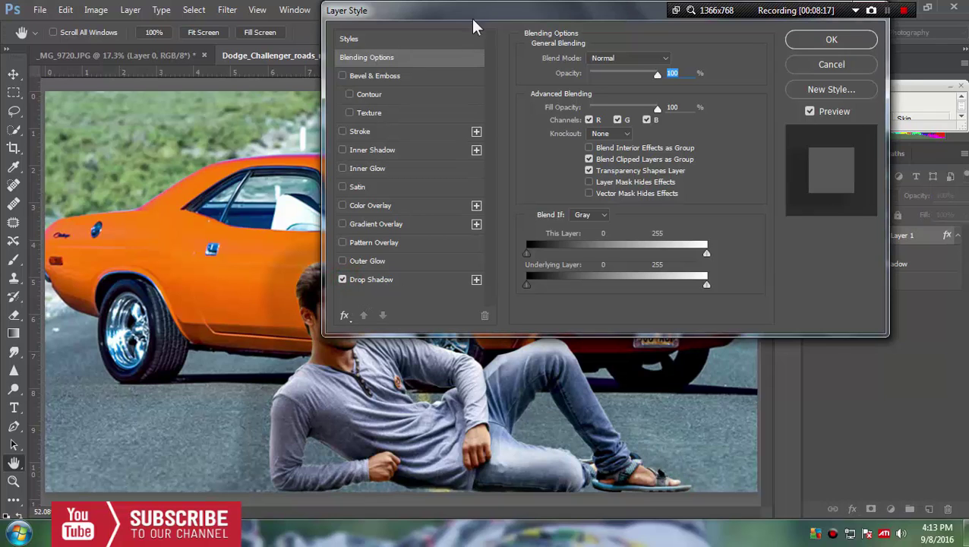
pyautogui.moveTo(472, 16); pyautogui.dragTo(306, 17)
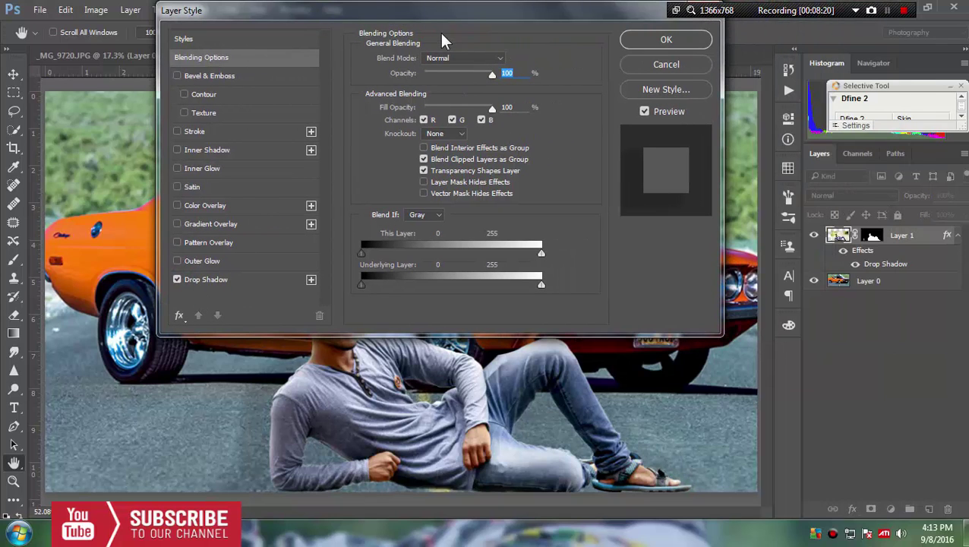
pyautogui.moveTo(562, 20); pyautogui.dragTo(476, 80)
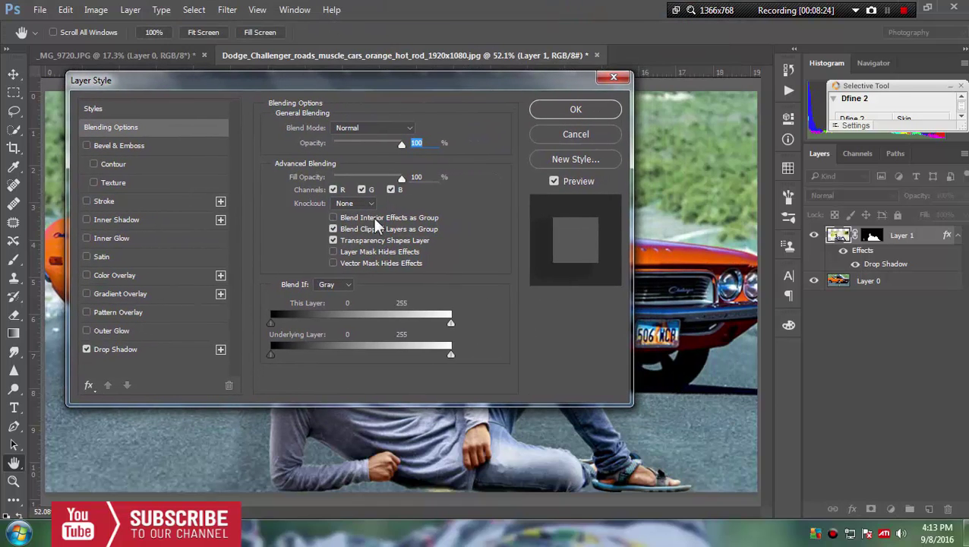
pyautogui.click(110, 351)
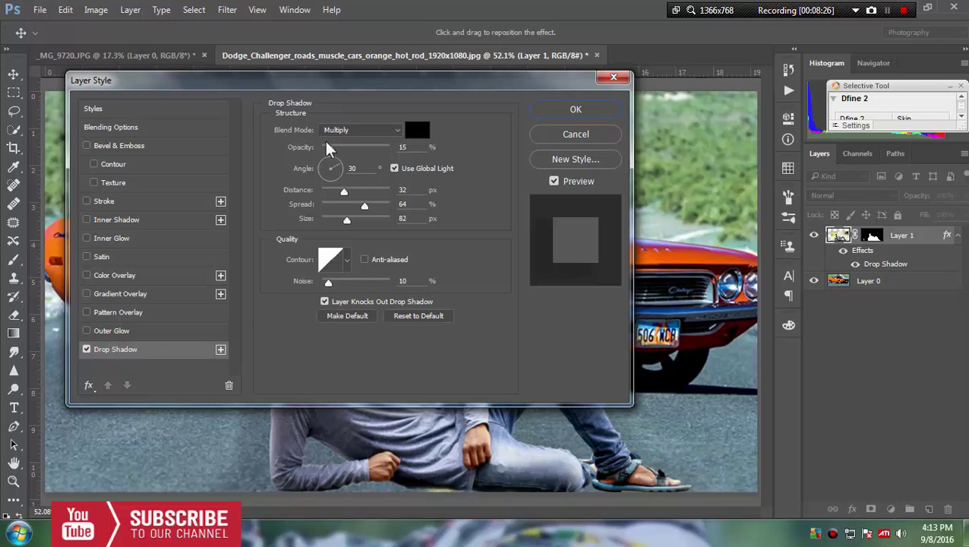
pyautogui.moveTo(332, 149)
pyautogui.mouseDown()
pyautogui.moveTo(348, 161)
pyautogui.moveTo(333, 159)
pyautogui.moveTo(337, 196)
pyautogui.moveTo(319, 196)
pyautogui.mouseUp()
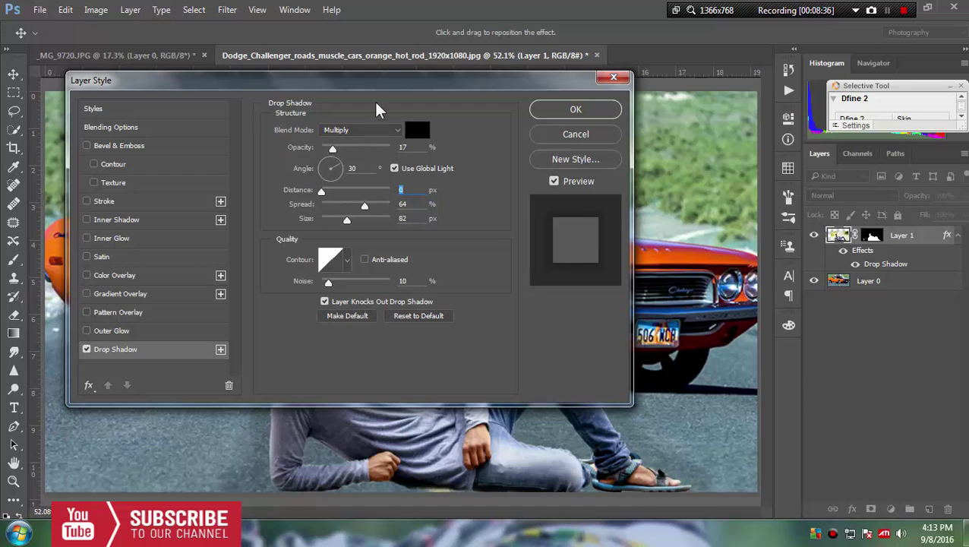
pyautogui.moveTo(386, 83)
pyautogui.mouseDown()
pyautogui.moveTo(237, 77)
pyautogui.moveTo(163, 22)
pyautogui.mouseUp()
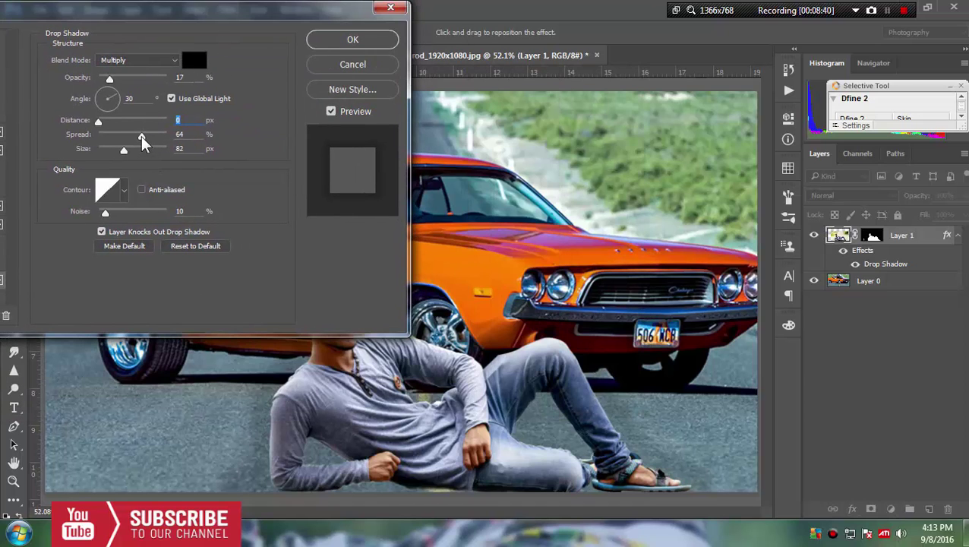
# Step: Narrow the drop shadow's spread and rotate its angle to about -77°
pyautogui.moveTo(141, 136)
pyautogui.mouseDown()
pyautogui.moveTo(121, 136)
pyautogui.moveTo(150, 151)
pyautogui.moveTo(113, 150)
pyautogui.mouseUp()
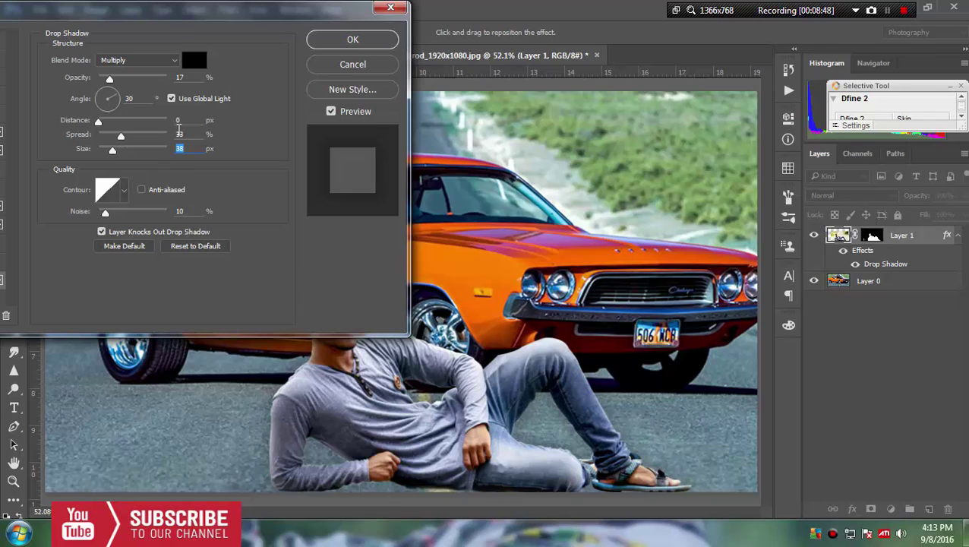
pyautogui.click(112, 97)
pyautogui.write('119')
pyautogui.write('160')
pyautogui.click(108, 98)
pyautogui.press('Up')
pyautogui.press('Up')
pyautogui.press('Up')
pyautogui.press('Up')
pyautogui.press('Up')
pyautogui.press('Up')
pyautogui.press('Up')
pyautogui.press('Up')
pyautogui.press('Up')
pyautogui.moveTo(110, 79); pyautogui.dragTo(129, 80)
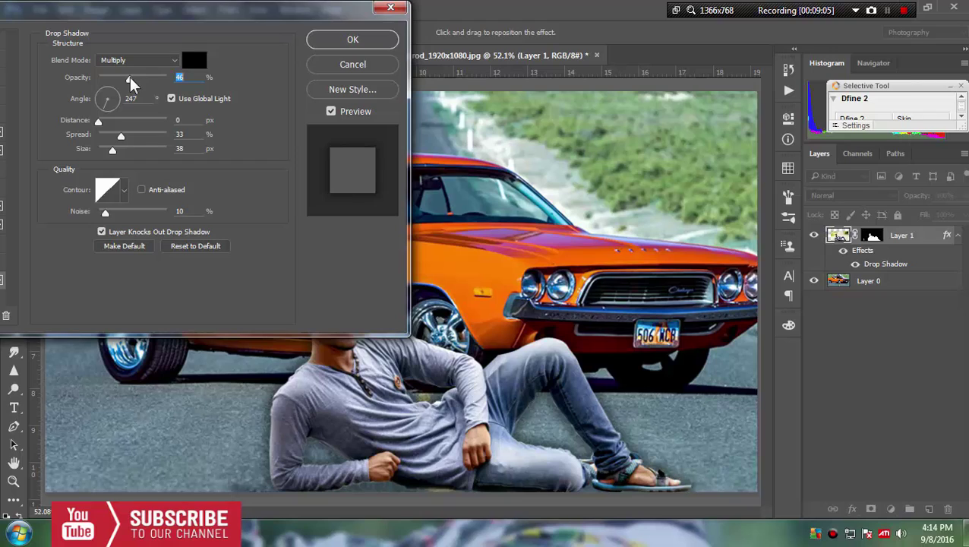
pyautogui.click(108, 109)
pyautogui.press('Right')
pyautogui.press('Up')
pyautogui.press('Up')
pyautogui.press('Up')
pyautogui.press('Up')
pyautogui.press('Up')
pyautogui.press('Up')
pyautogui.press('Up')
pyautogui.press('Up')
pyautogui.press('Up')
pyautogui.press('Up')
pyautogui.press('Up')
pyautogui.press('Up')
pyautogui.press('Up')
pyautogui.press('Up')
pyautogui.press('Up')
pyautogui.press('Up')
# Step: Finish the shadow at 1 px distance, 19% opacity, 49 px size and 0% noise, then apply it
pyautogui.moveTo(99, 122)
pyautogui.mouseDown()
pyautogui.moveTo(114, 130)
pyautogui.moveTo(107, 138)
pyautogui.mouseUp()
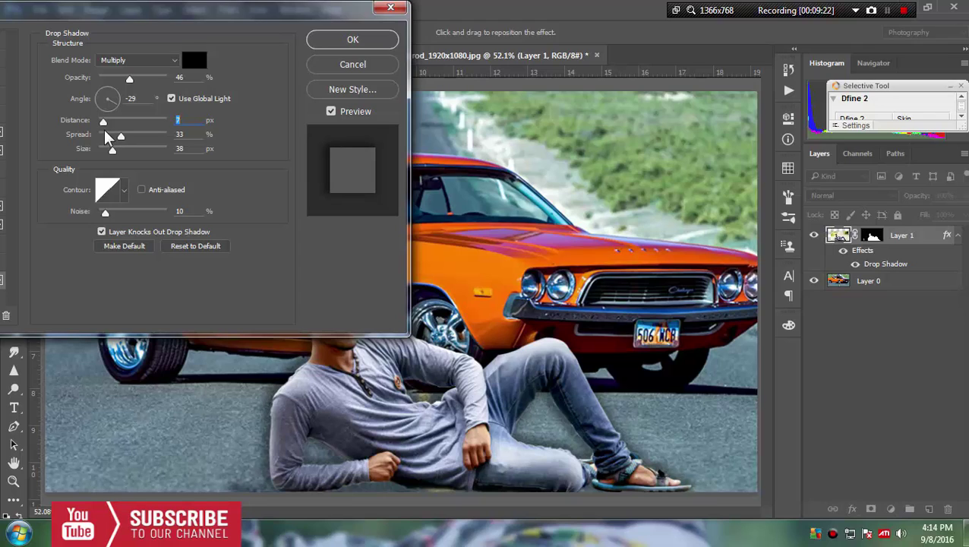
pyautogui.press('Up')
pyautogui.press('Up')
pyautogui.press('Up')
pyautogui.press('Up')
pyautogui.press('Up')
pyautogui.press('Up')
pyautogui.press('Up')
pyautogui.press('Up')
pyautogui.press('Up')
pyautogui.press('Up')
pyautogui.press('Up')
pyautogui.press('Up')
pyautogui.press('Up')
pyautogui.press('Up')
pyautogui.press('Up')
pyautogui.press('Up')
pyautogui.press('Up')
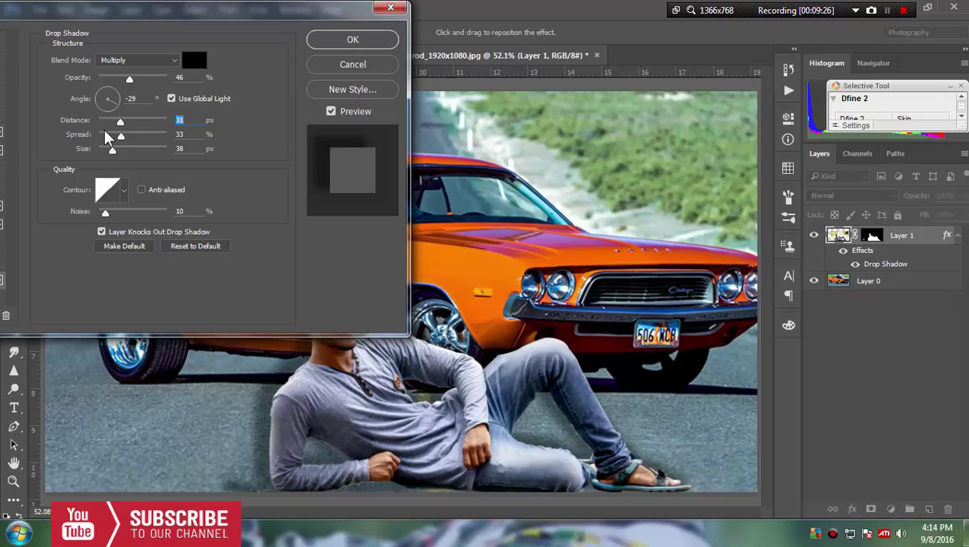
pyautogui.press('Up')
pyautogui.press('Up')
pyautogui.press('Up')
pyautogui.press('Down')
pyautogui.press('Down')
pyautogui.press('Down')
pyautogui.press('Down')
pyautogui.press('Down')
pyautogui.press('Down')
pyautogui.press('Down')
pyautogui.press('Down')
pyautogui.press('Down')
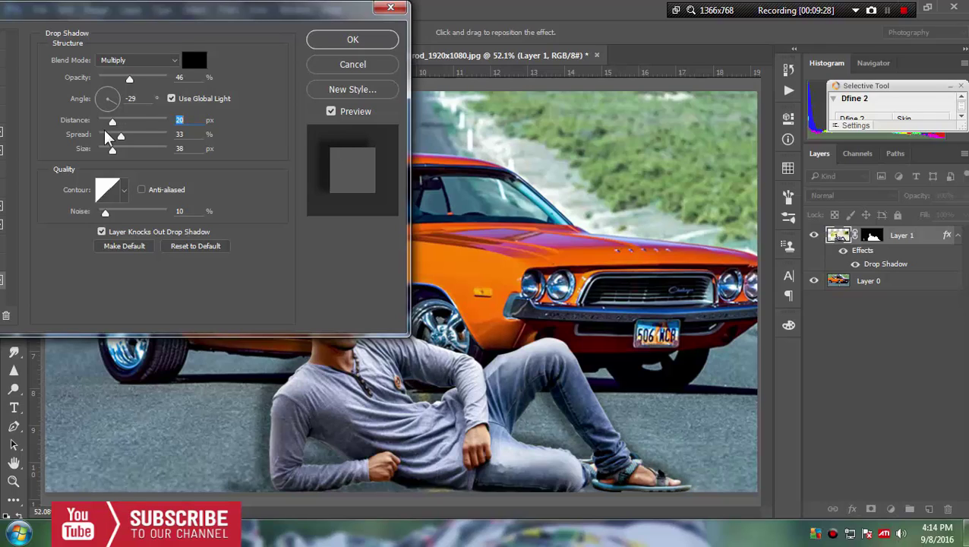
pyautogui.press('Down')
pyautogui.press('Down')
pyautogui.press('Down')
pyautogui.press('Down')
pyautogui.press('Down')
pyautogui.press('Down')
pyautogui.press('Down')
pyautogui.press('Down')
pyautogui.press('Down')
pyautogui.press('Down')
pyautogui.press('Down')
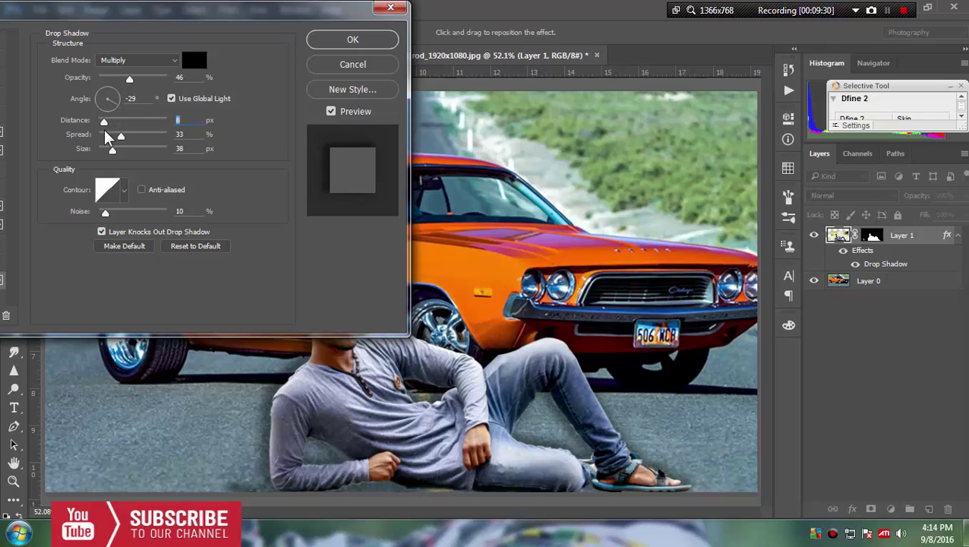
pyautogui.press('Down')
pyautogui.press('Down')
pyautogui.press('Down')
pyautogui.press('Down')
pyautogui.press('Down')
pyautogui.press('Down')
pyautogui.press('Down')
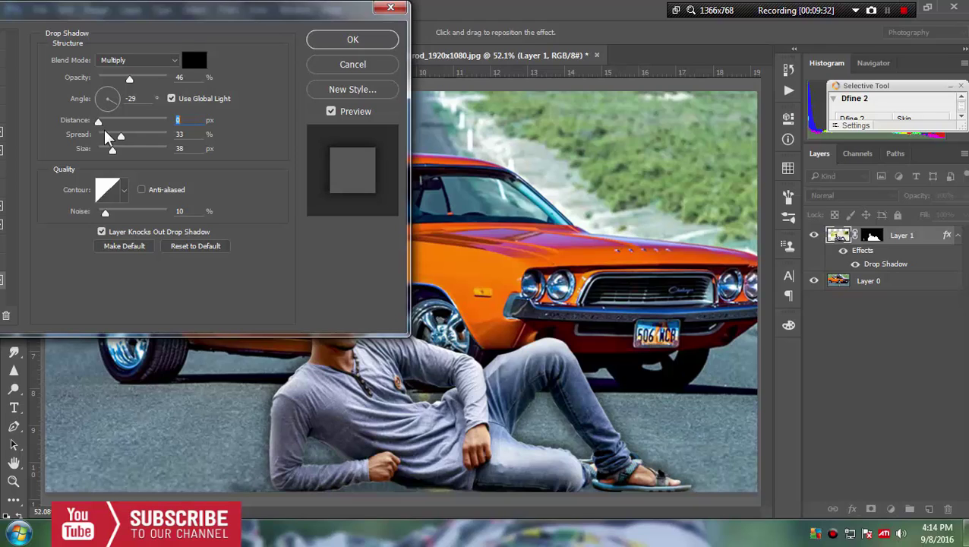
pyautogui.press('Up')
pyautogui.click(111, 79)
pyautogui.moveTo(111, 77); pyautogui.dragTo(114, 79)
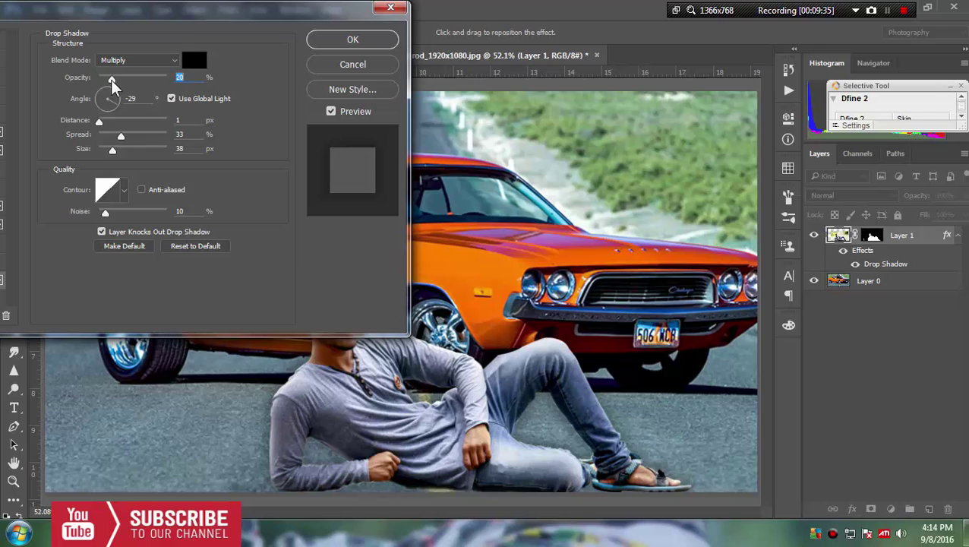
pyautogui.moveTo(112, 149)
pyautogui.mouseDown()
pyautogui.moveTo(133, 151)
pyautogui.moveTo(117, 159)
pyautogui.mouseUp()
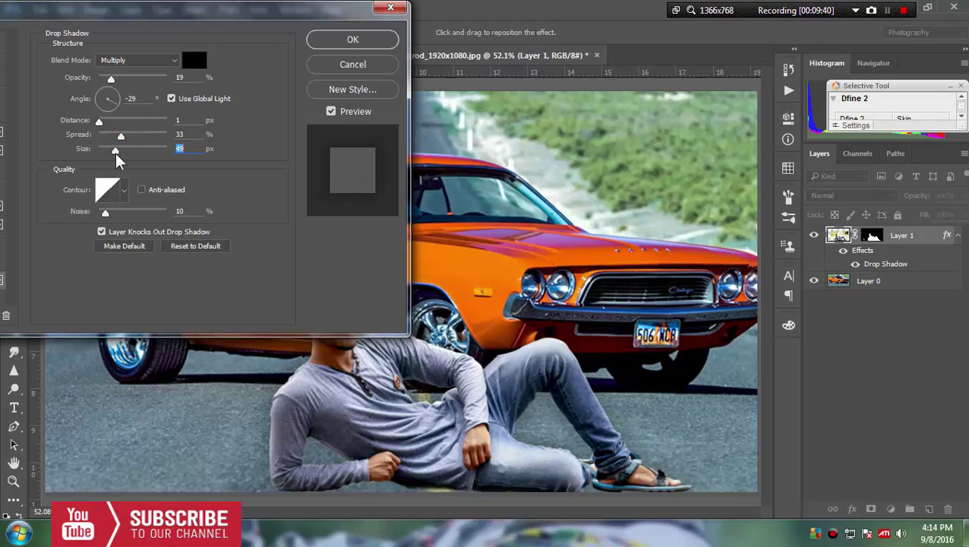
pyautogui.moveTo(107, 211); pyautogui.dragTo(97, 215)
pyautogui.moveTo(278, 18); pyautogui.dragTo(74, 46)
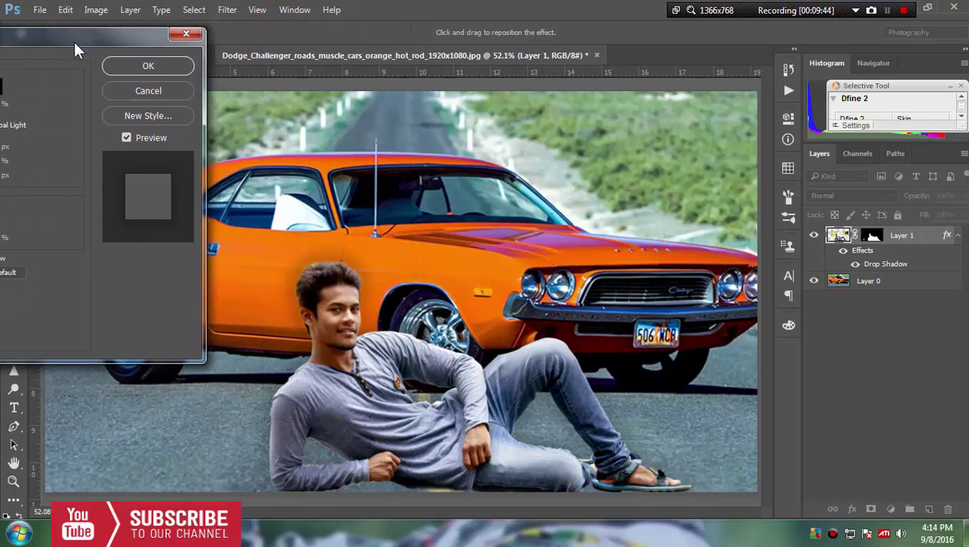
pyautogui.click(167, 70)
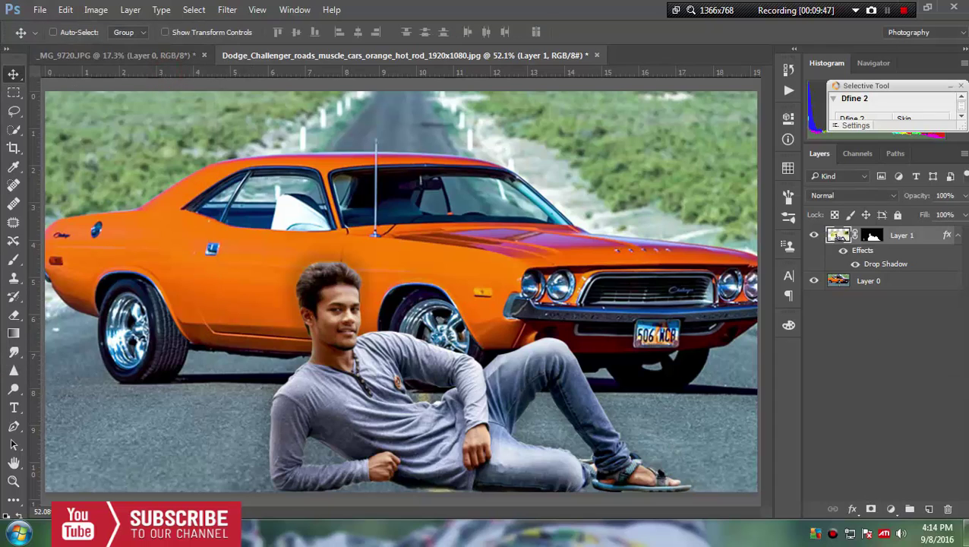
# Step: On a new layer, paint the car's sampled orange over the headlights and grille
pyautogui.click(928, 509)
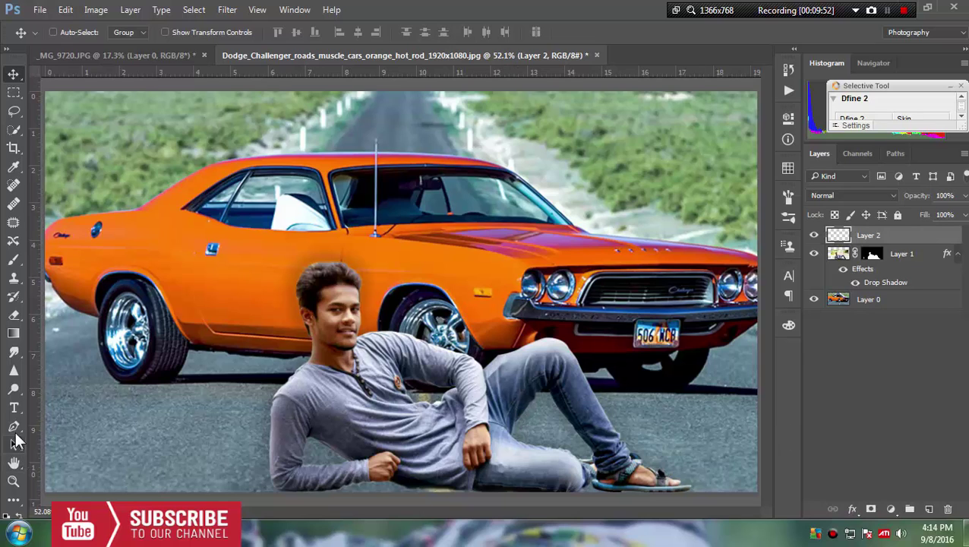
pyautogui.click(15, 482)
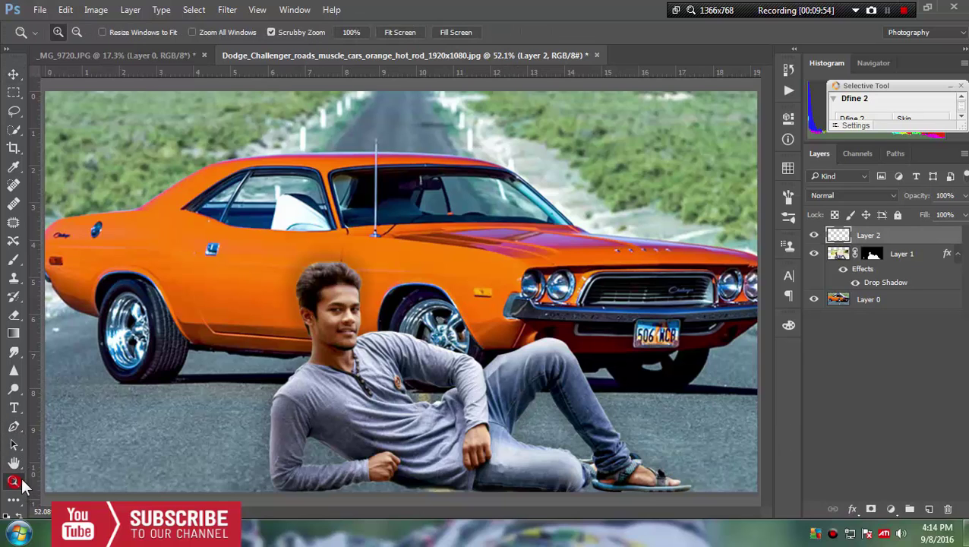
pyautogui.click(541, 289)
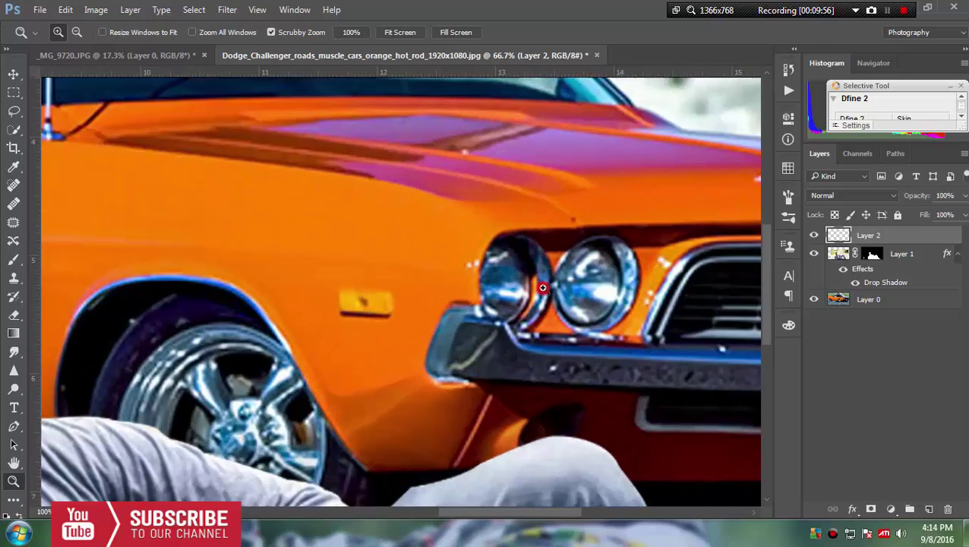
pyautogui.click(543, 287)
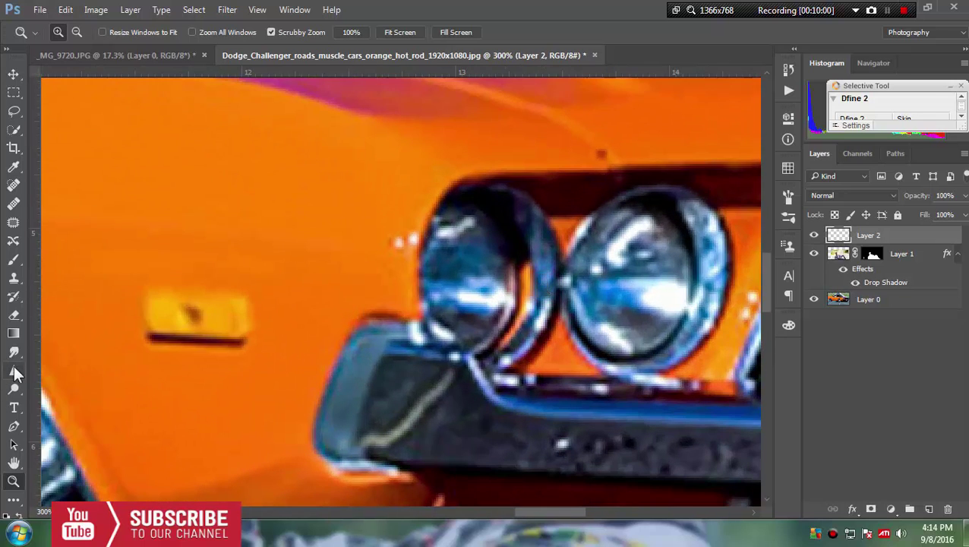
pyautogui.click(13, 260)
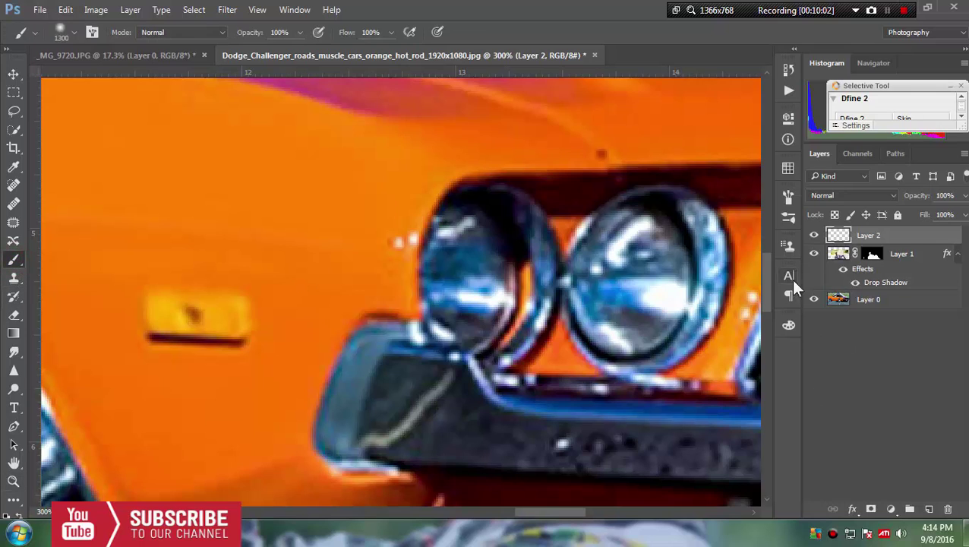
pyautogui.click(789, 326)
pyautogui.keyDown('alt'); pyautogui.click(294, 269); pyautogui.keyUp('alt')
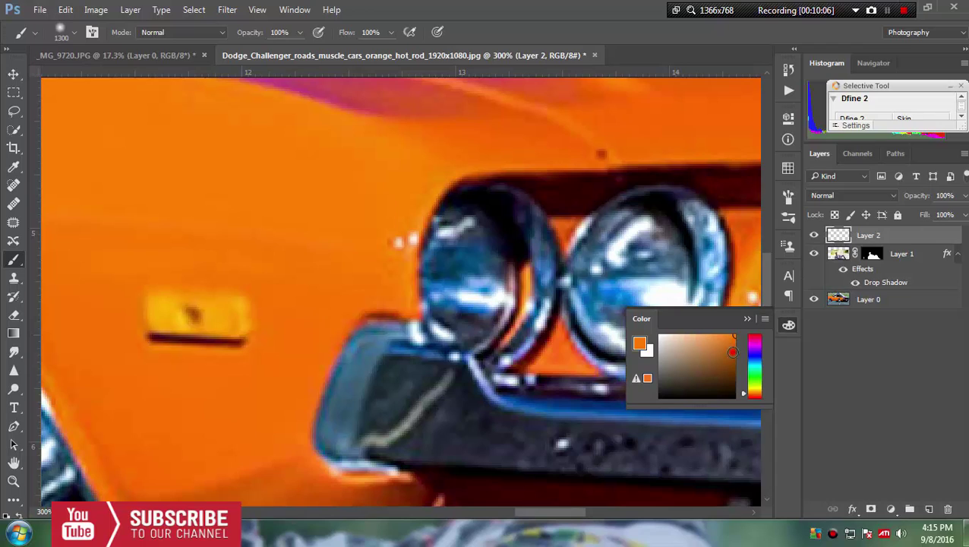
pyautogui.click(748, 320)
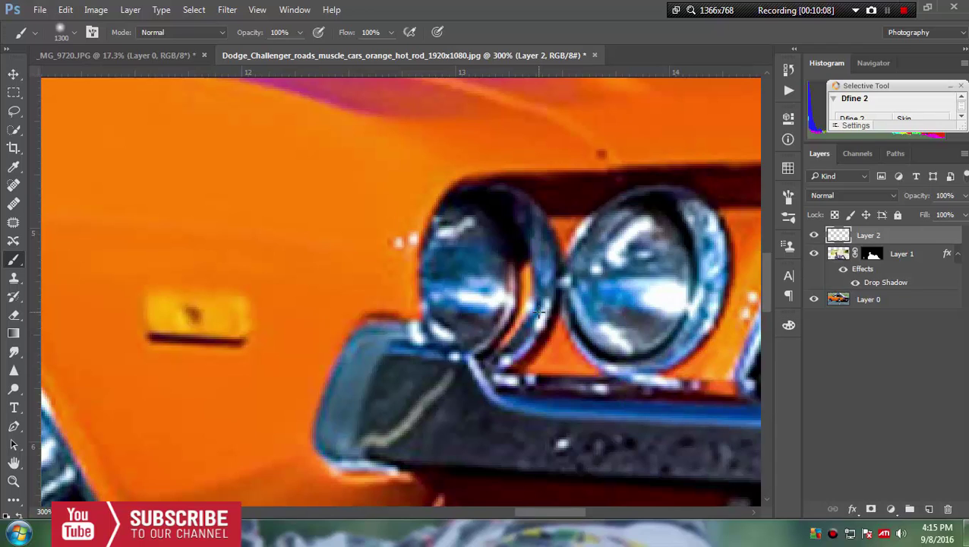
pyautogui.press(']')
pyautogui.press(']')
pyautogui.press(']')
pyautogui.press('[')
pyautogui.press('[')
pyautogui.press('[')
pyautogui.press('[')
pyautogui.moveTo(471, 274); pyautogui.dragTo(646, 289)
pyautogui.press('[')
pyautogui.press('[')
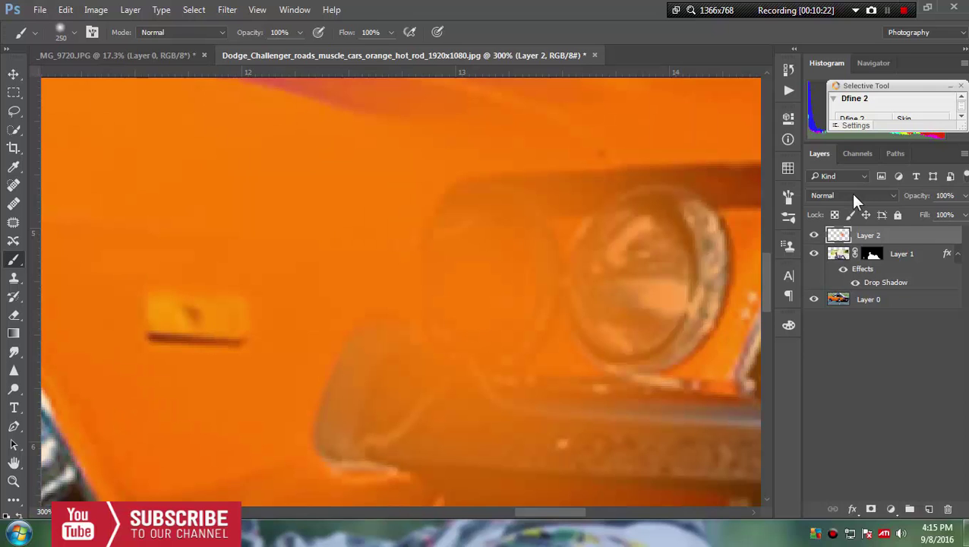
# Step: Set the glow layer to Screen and shrink it to about 35% over the headlight
pyautogui.click(852, 195)
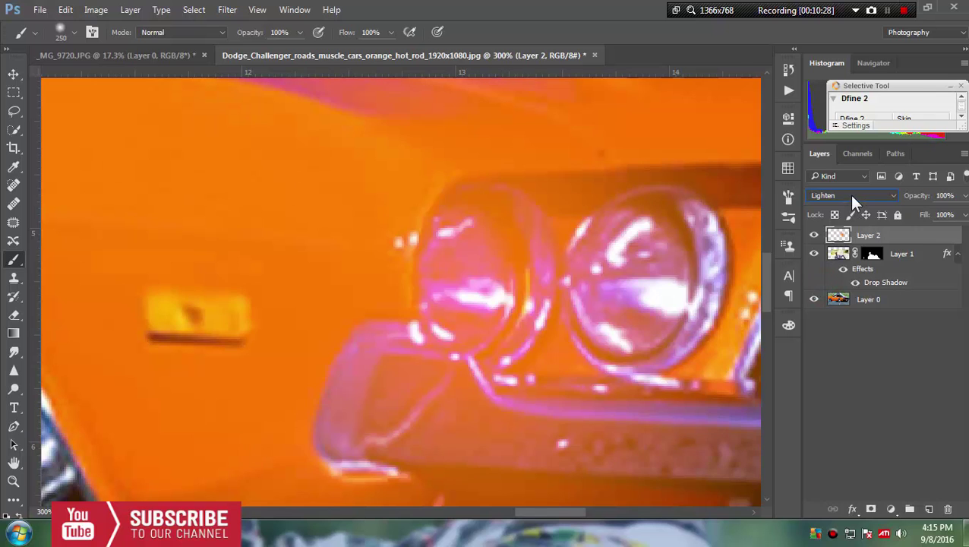
pyautogui.hotkey('ctrl', '0')
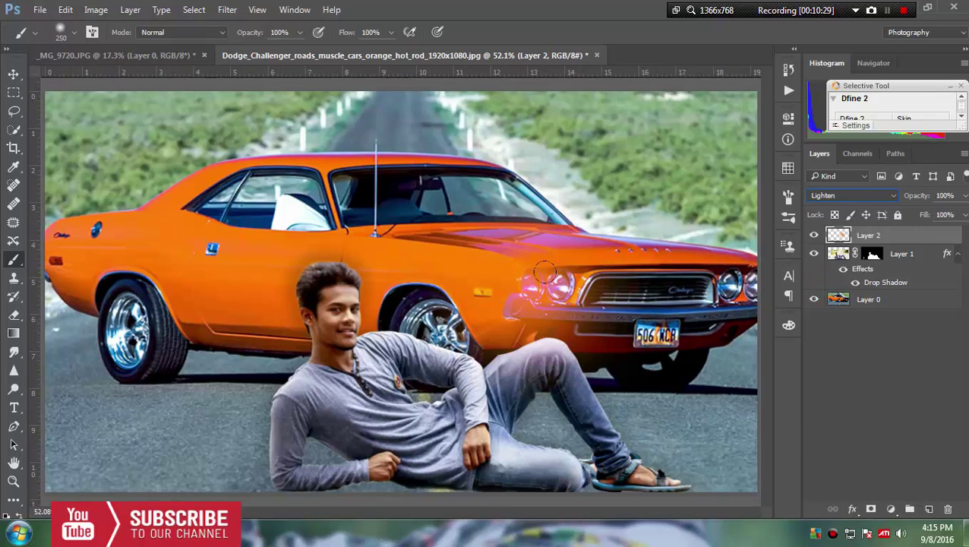
pyautogui.click(831, 197)
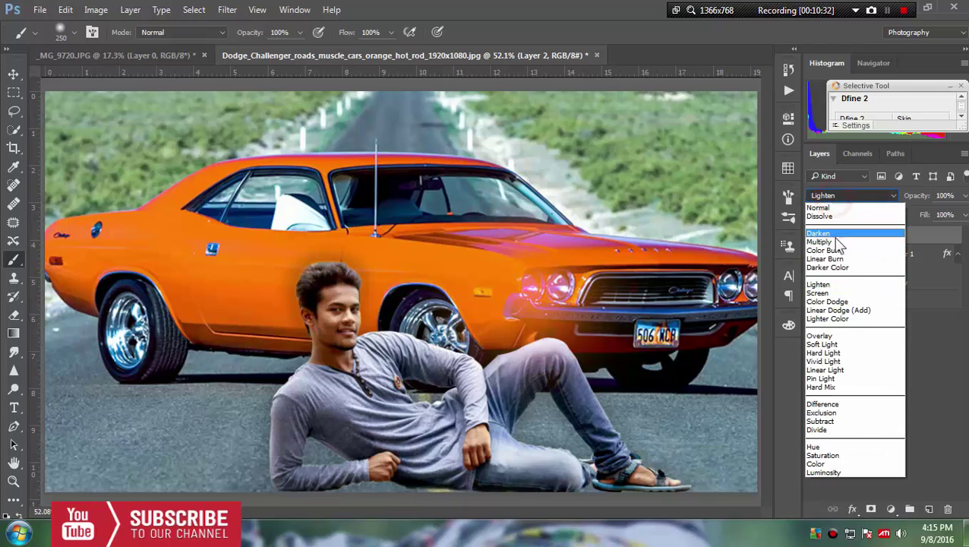
pyautogui.click(837, 294)
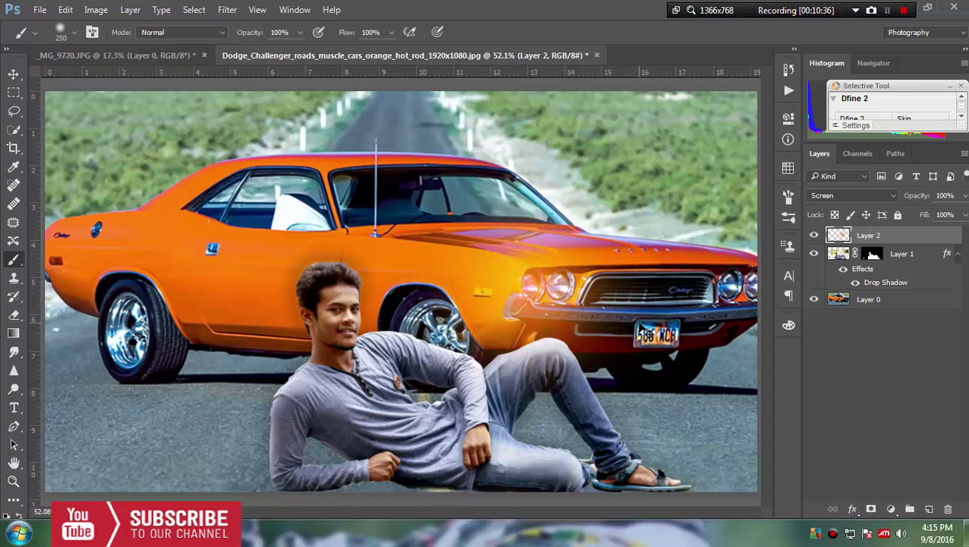
pyautogui.hotkey('ctrl', 't')
pyautogui.moveTo(679, 143); pyautogui.dragTo(587, 240)
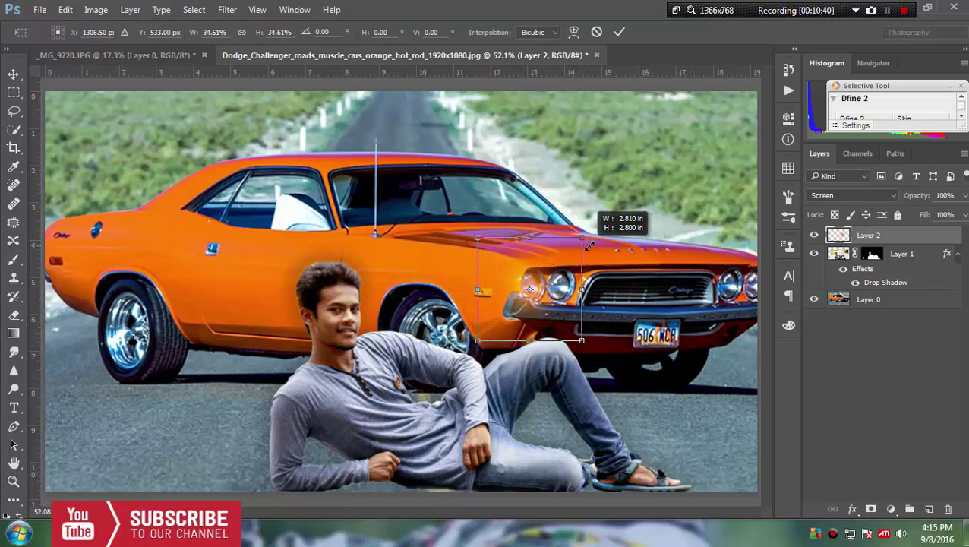
pyautogui.moveTo(567, 272); pyautogui.dragTo(570, 266)
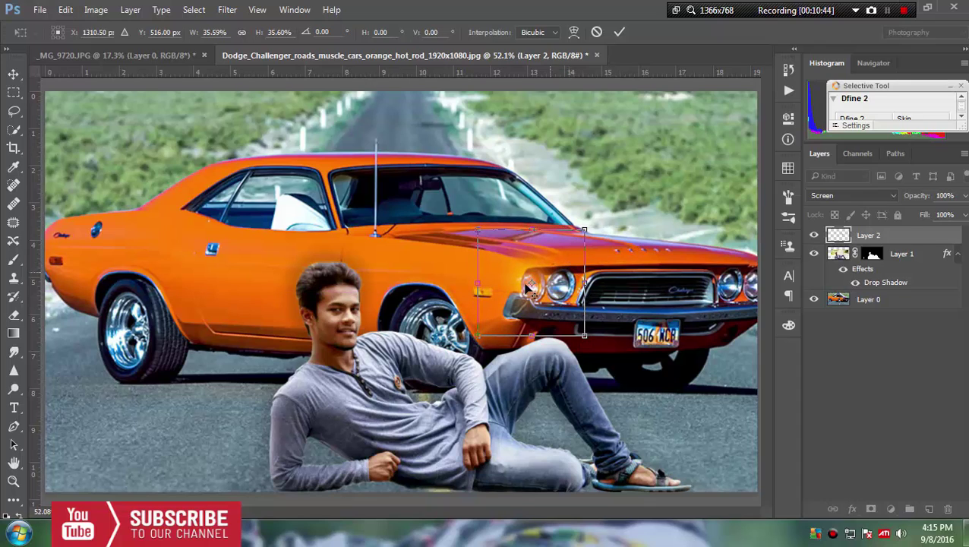
pyautogui.click(619, 32)
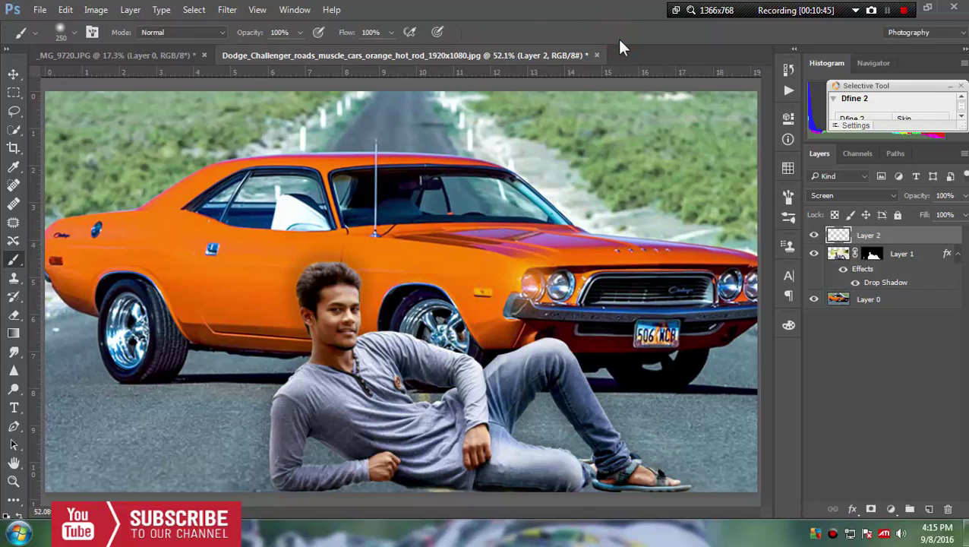
# Step: On a new Layer 3, dab white paint onto the headlight
pyautogui.click(929, 508)
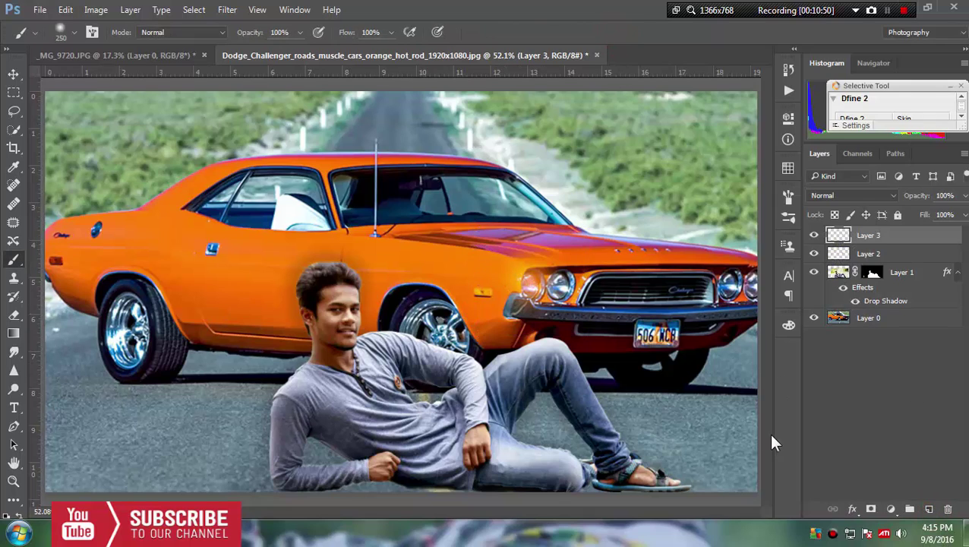
pyautogui.click(788, 322)
pyautogui.click(659, 337)
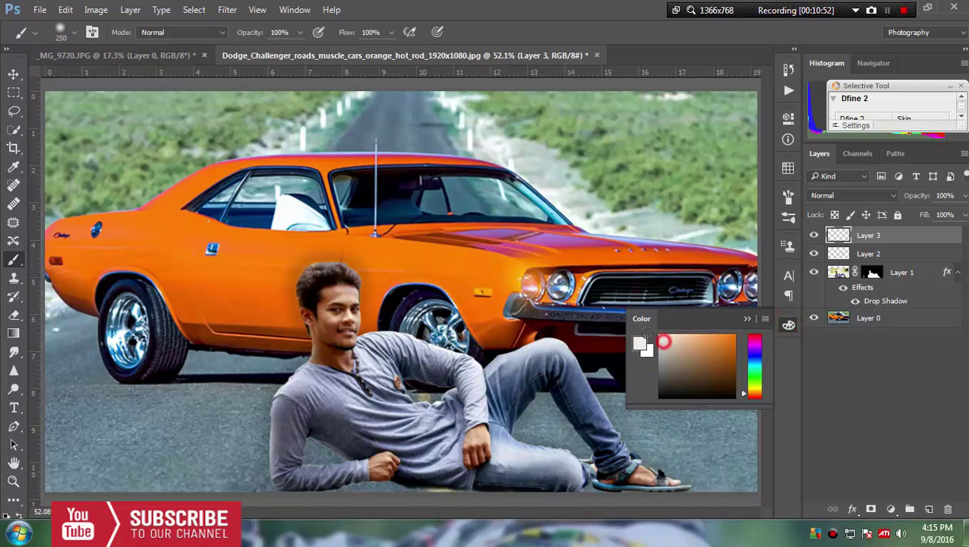
pyautogui.click(526, 287)
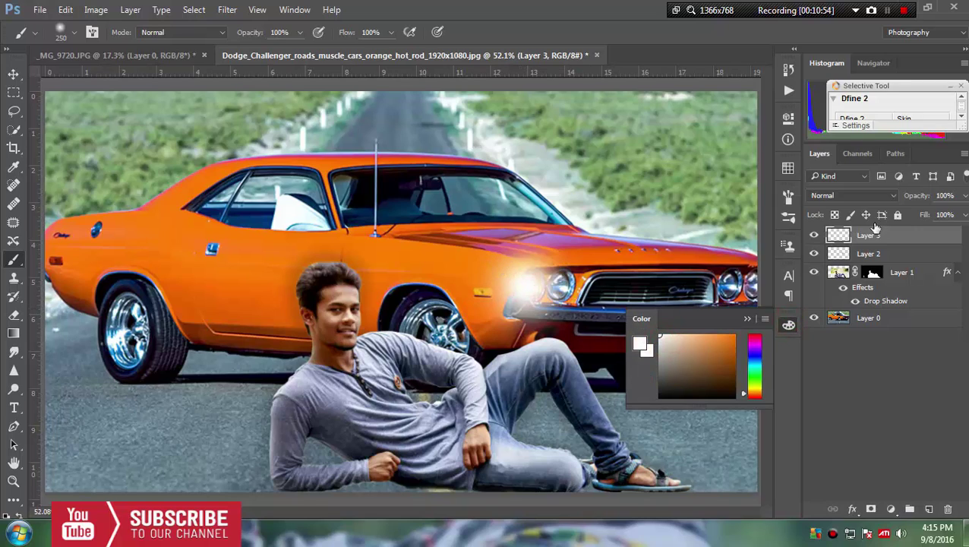
# Step: Set Layer 3 to Screen, move it below Layer 2, and lower its opacity to about 59%
pyautogui.click(855, 196)
pyautogui.click(822, 294)
pyautogui.moveTo(921, 239); pyautogui.dragTo(918, 256)
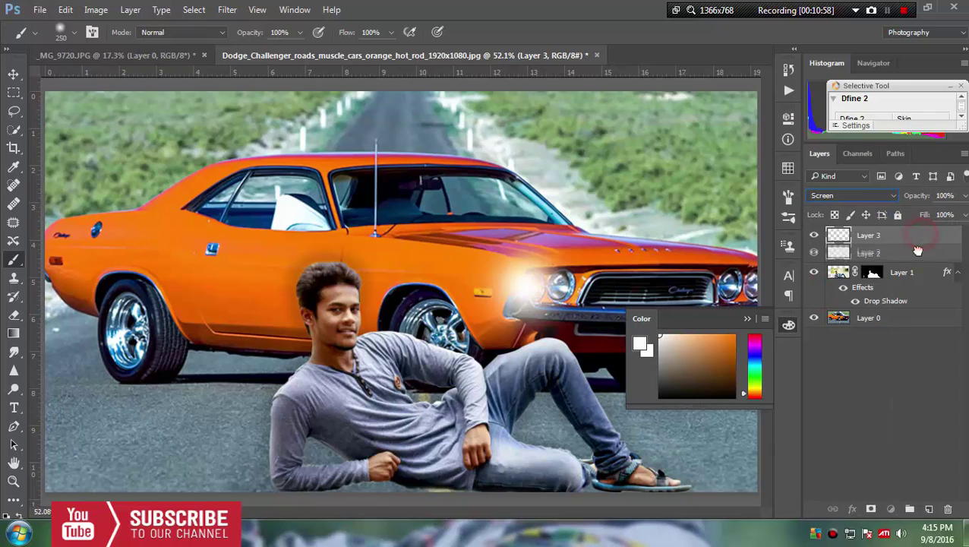
pyautogui.click(965, 196)
pyautogui.moveTo(962, 215); pyautogui.dragTo(937, 218)
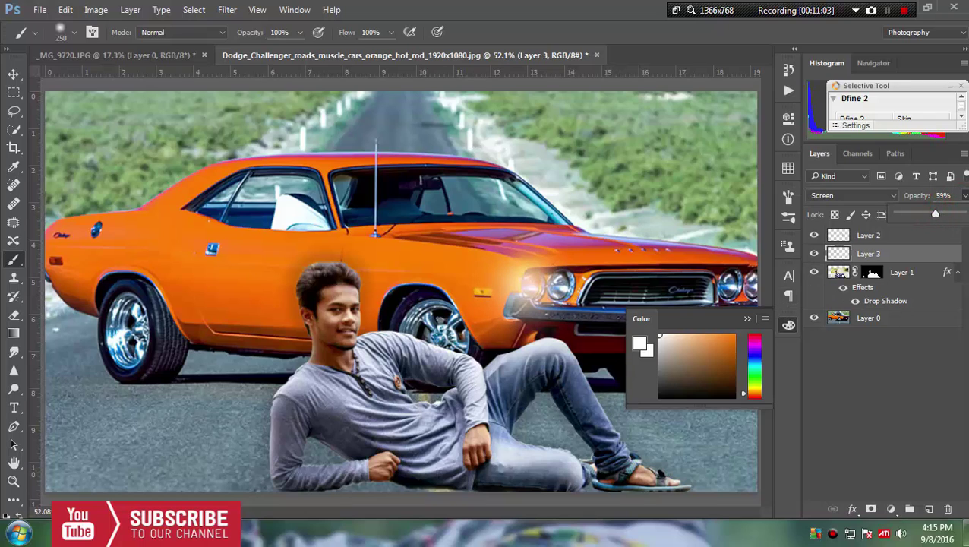
pyautogui.click(876, 238)
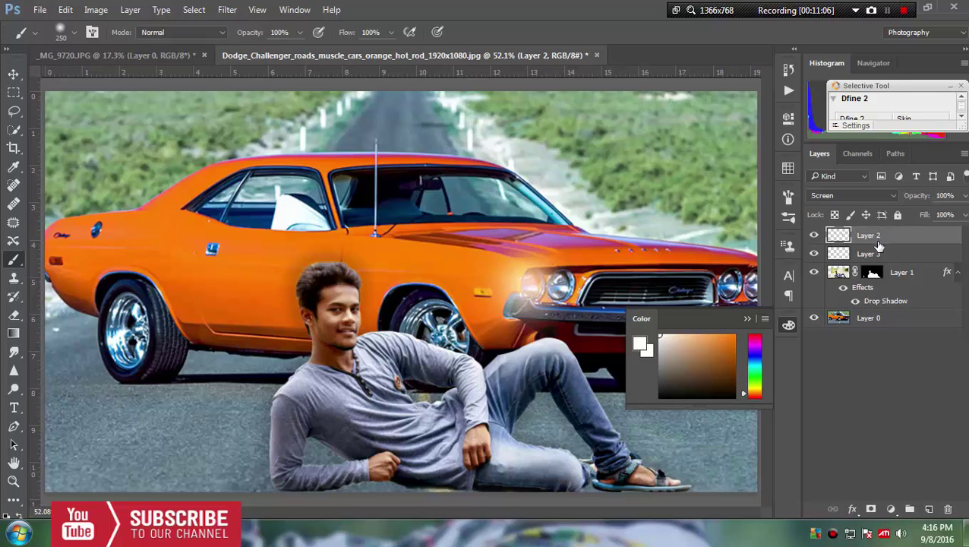
# Step: Enlarge the Layer 2 headlight glow to about 111%
pyautogui.hotkey('ctrl', 't')
pyautogui.moveTo(582, 336); pyautogui.dragTo(592, 346)
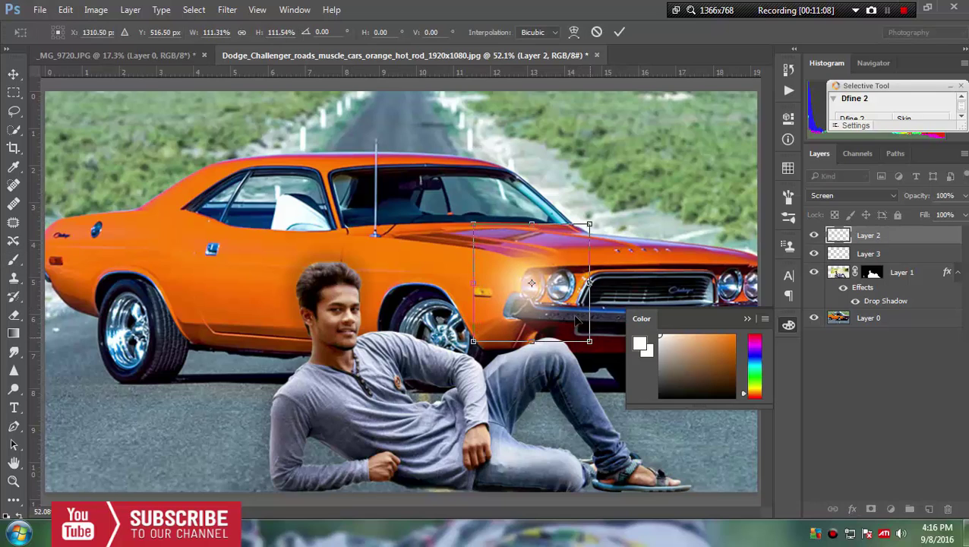
pyautogui.moveTo(569, 307); pyautogui.dragTo(572, 311)
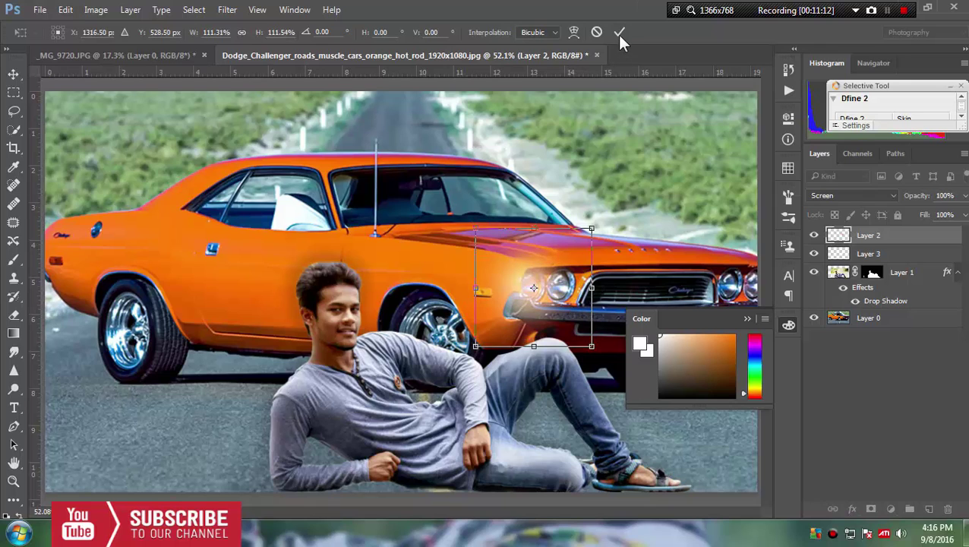
pyautogui.click(620, 36)
# Step: Merge Layer 3 into Layer 2
pyautogui.rightClick(871, 261)
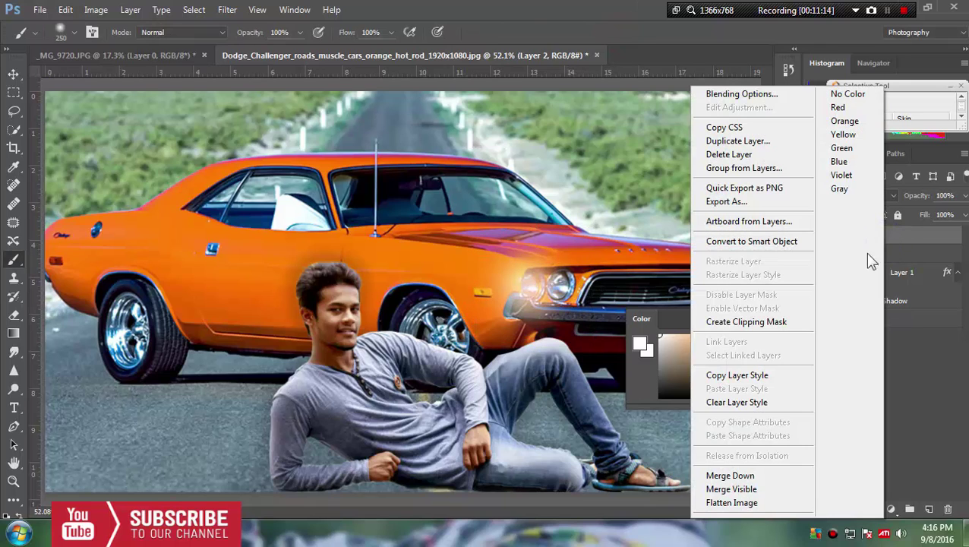
pyautogui.click(936, 465)
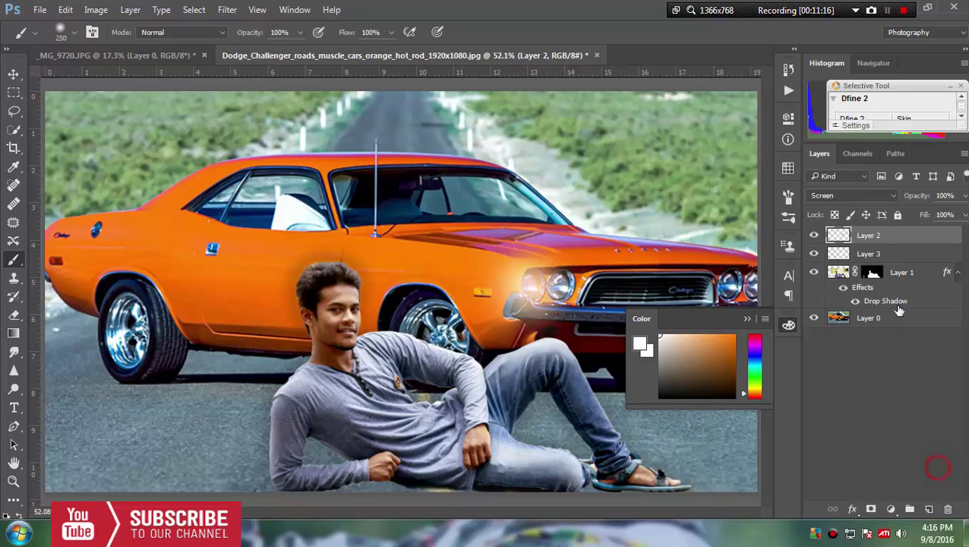
pyautogui.keyDown('ctrl'); pyautogui.click(880, 256); pyautogui.keyUp('ctrl')
pyautogui.rightClick(880, 256)
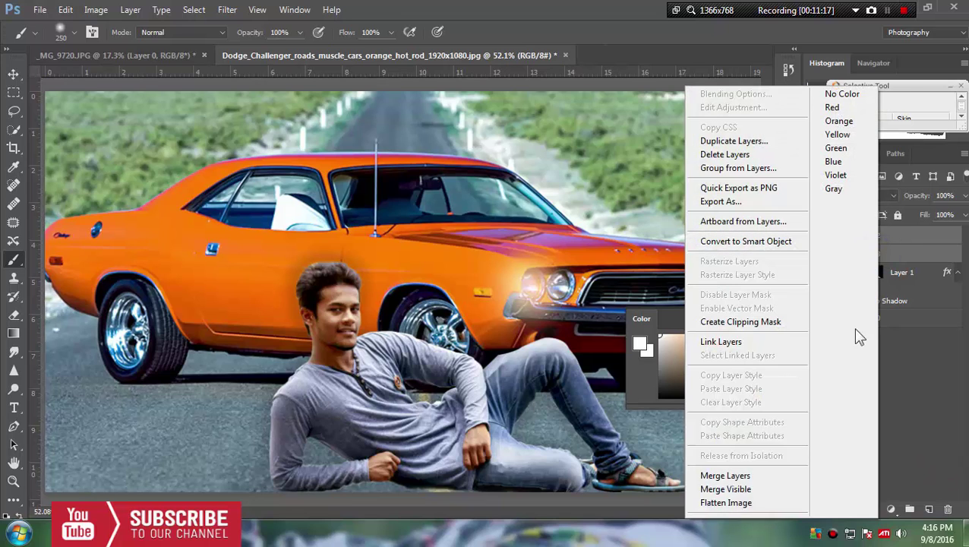
pyautogui.click(752, 477)
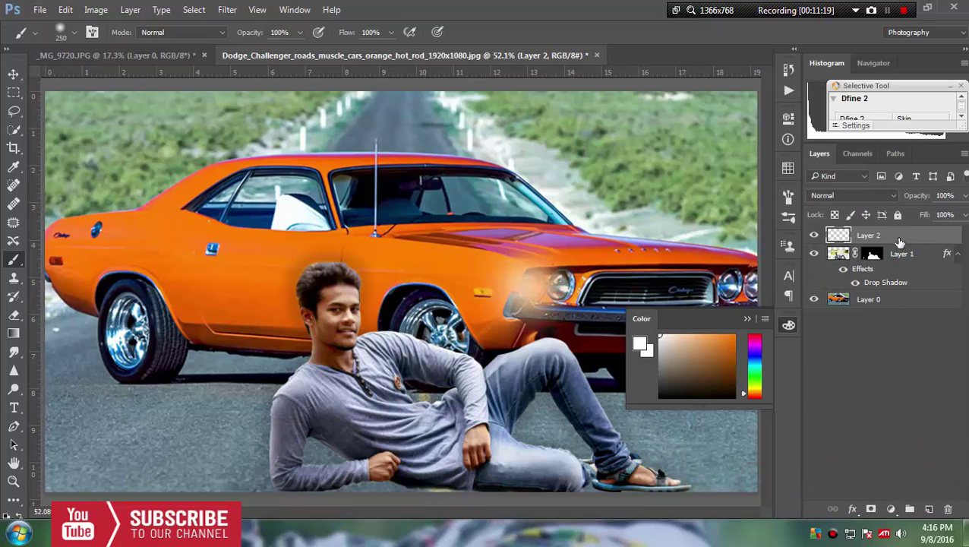
# Step: Duplicate Layer 2 twice, creating Layer 2 copy and Layer 2 copy 2
pyautogui.rightClick(899, 241)
pyautogui.click(748, 141)
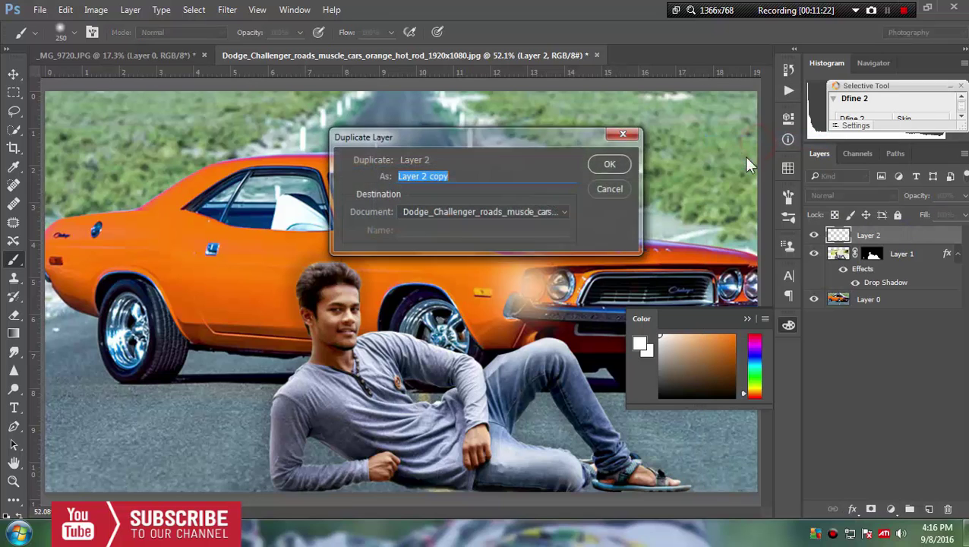
pyautogui.click(610, 164)
pyautogui.rightClick(895, 242)
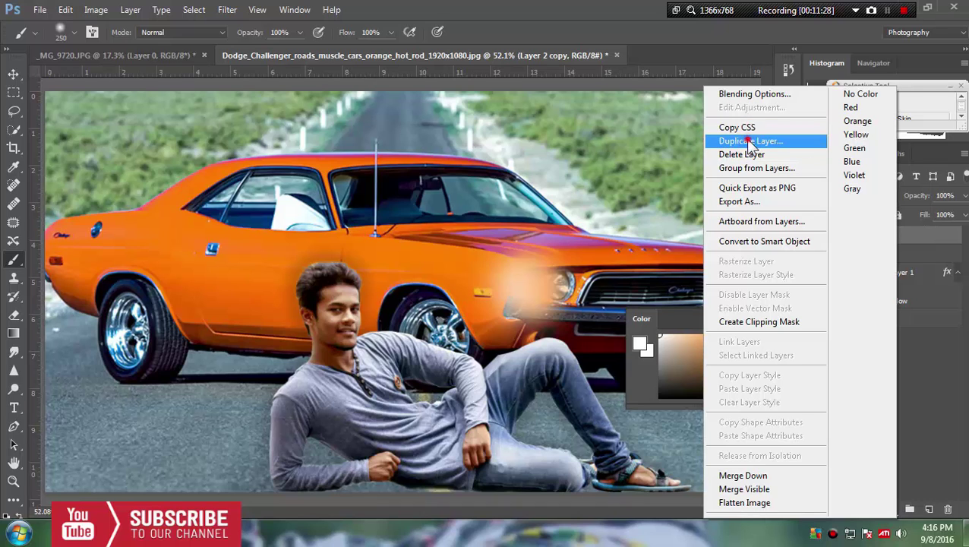
pyautogui.click(749, 141)
pyautogui.click(617, 164)
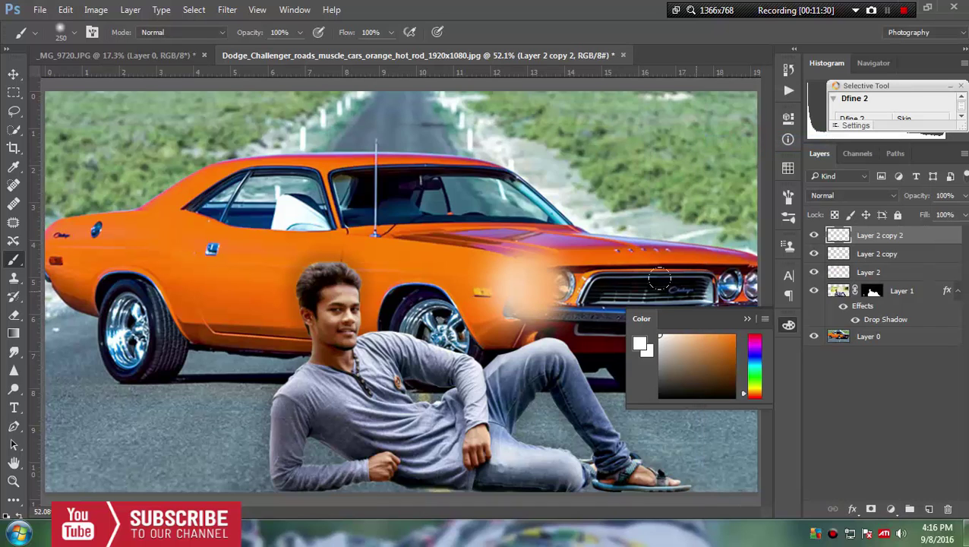
# Step: Move Layer 2 copy 2 right over the near headlights and scale it to about 66%
pyautogui.hotkey('ctrl', 't')
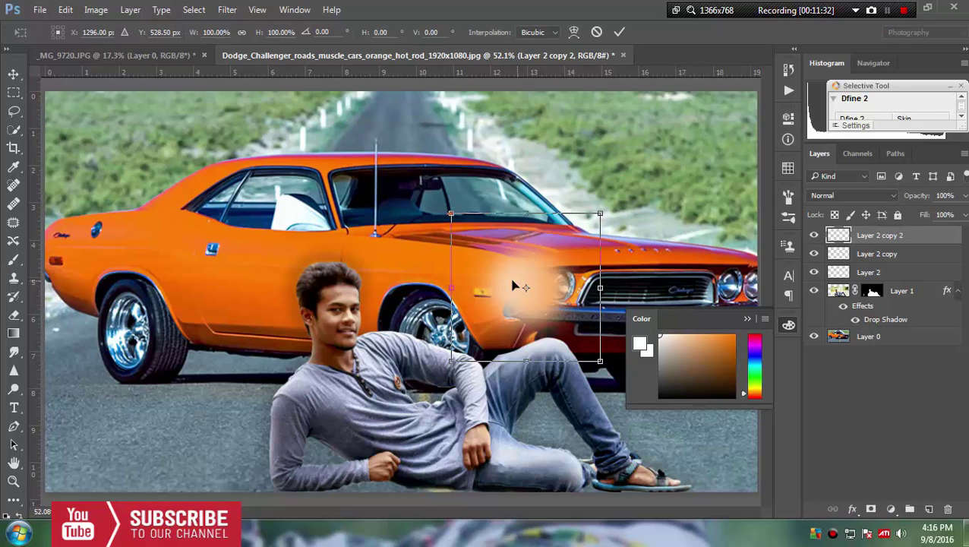
pyautogui.moveTo(513, 287); pyautogui.dragTo(594, 290)
pyautogui.click(748, 319)
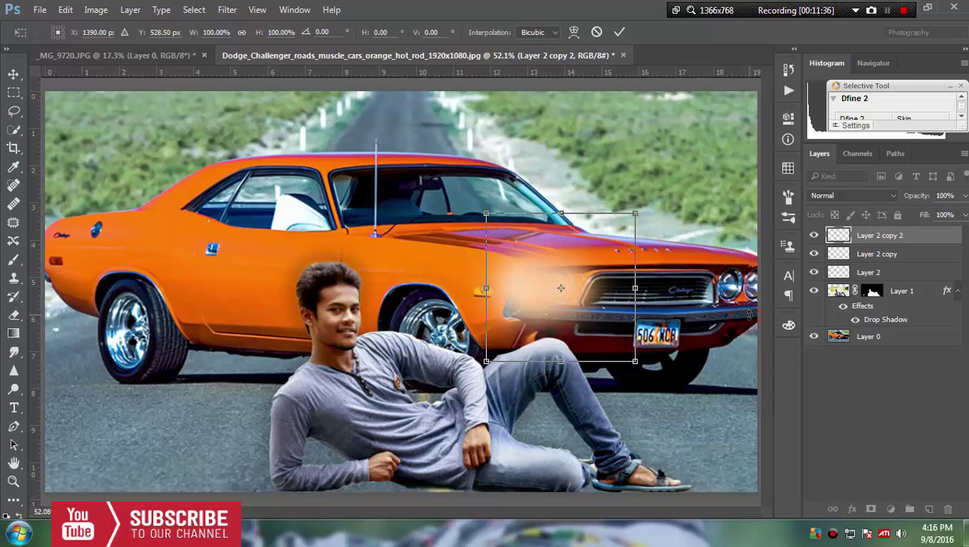
pyautogui.moveTo(637, 361); pyautogui.dragTo(591, 316)
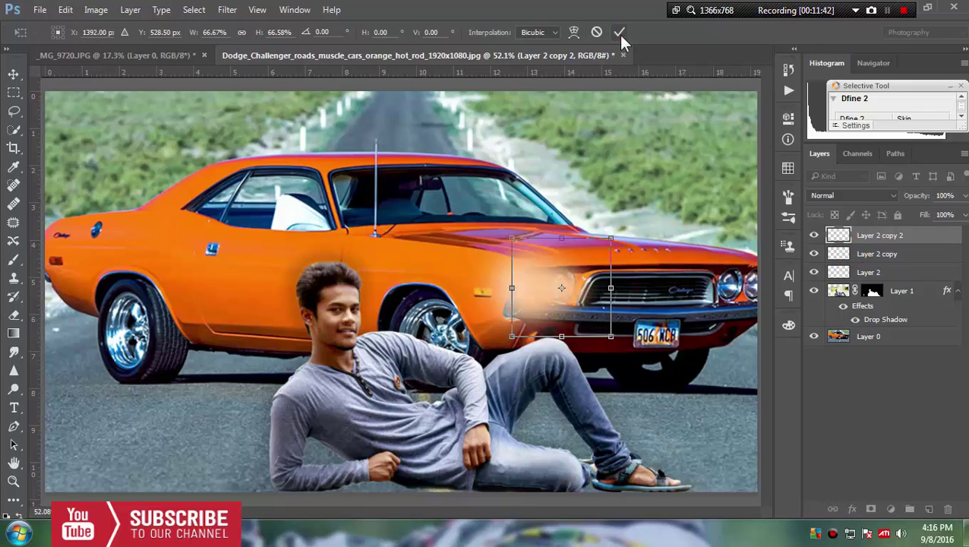
pyautogui.click(620, 33)
# Step: Move the Layer 2 copy glow onto the rightmost headlight
pyautogui.click(853, 255)
pyautogui.hotkey('ctrl', 't')
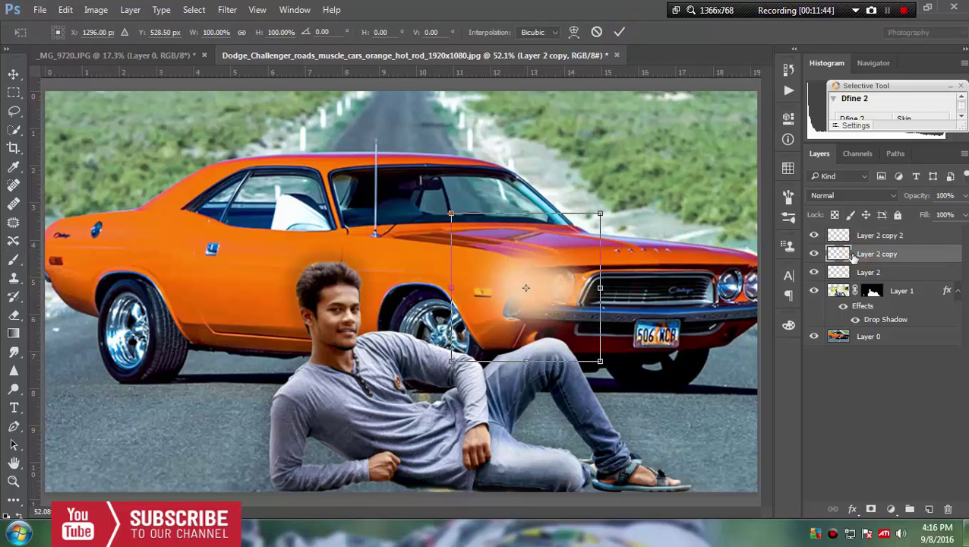
pyautogui.moveTo(583, 281)
pyautogui.mouseDown()
pyautogui.moveTo(777, 275)
pyautogui.moveTo(770, 266)
pyautogui.mouseUp()
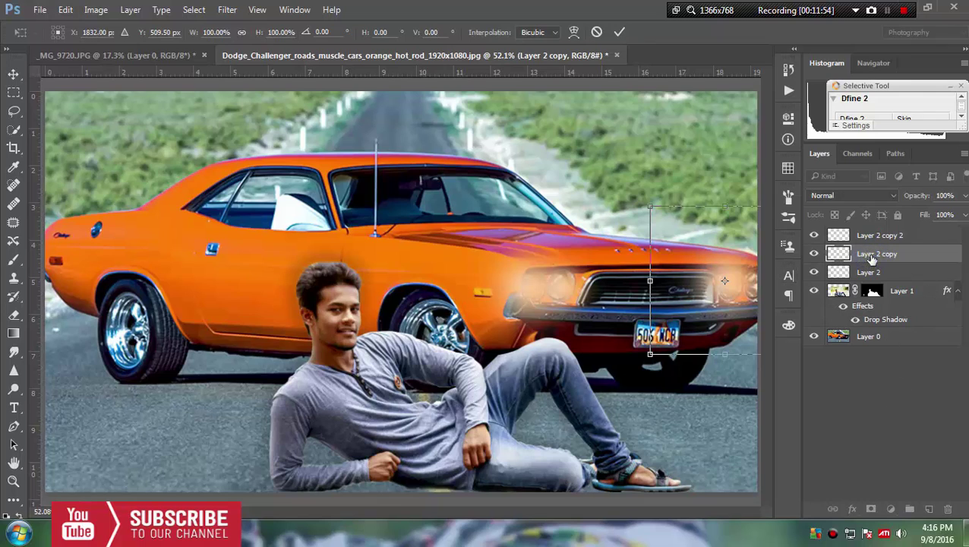
pyautogui.click(620, 31)
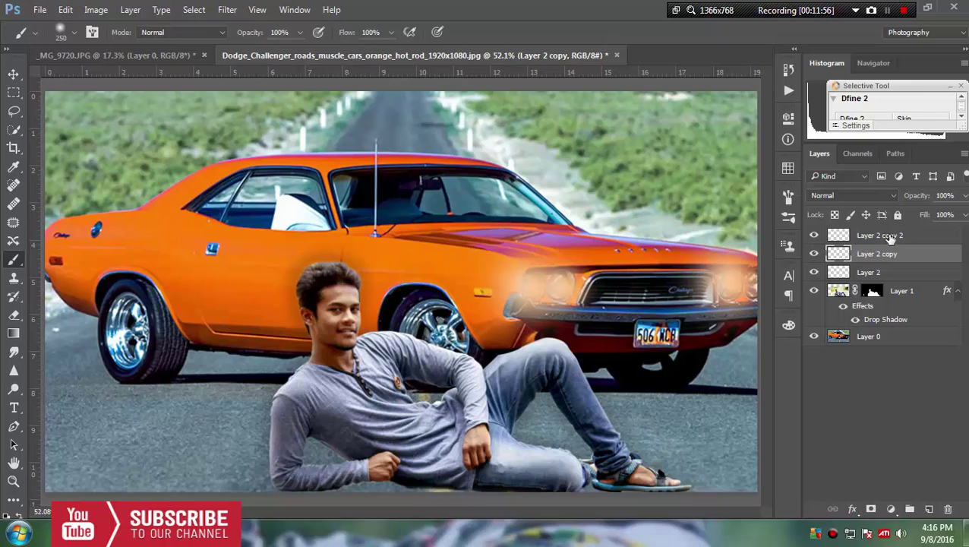
pyautogui.click(926, 238)
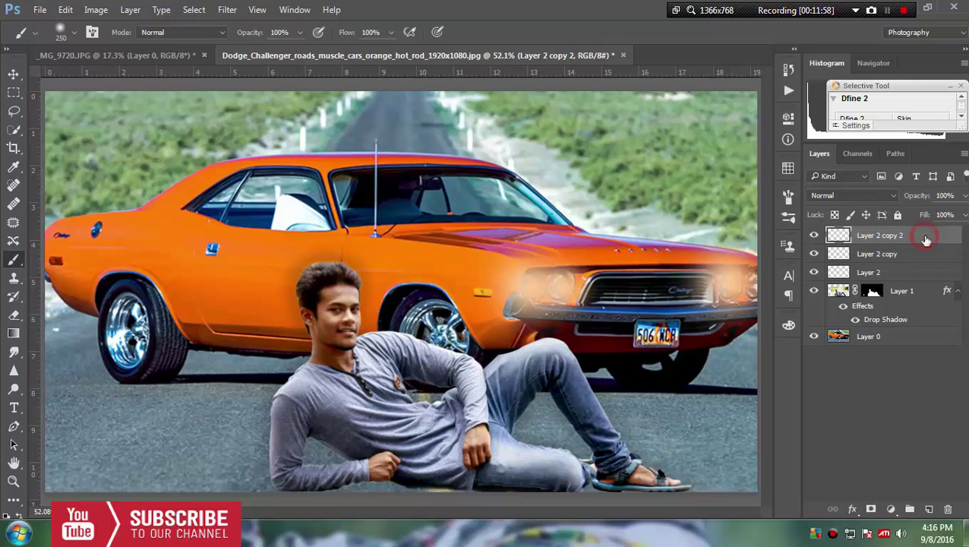
# Step: Lower Layer 2 copy 2's opacity to roughly half and set Layer 2 copy to 0%
pyautogui.click(965, 195)
pyautogui.moveTo(960, 215); pyautogui.dragTo(946, 218)
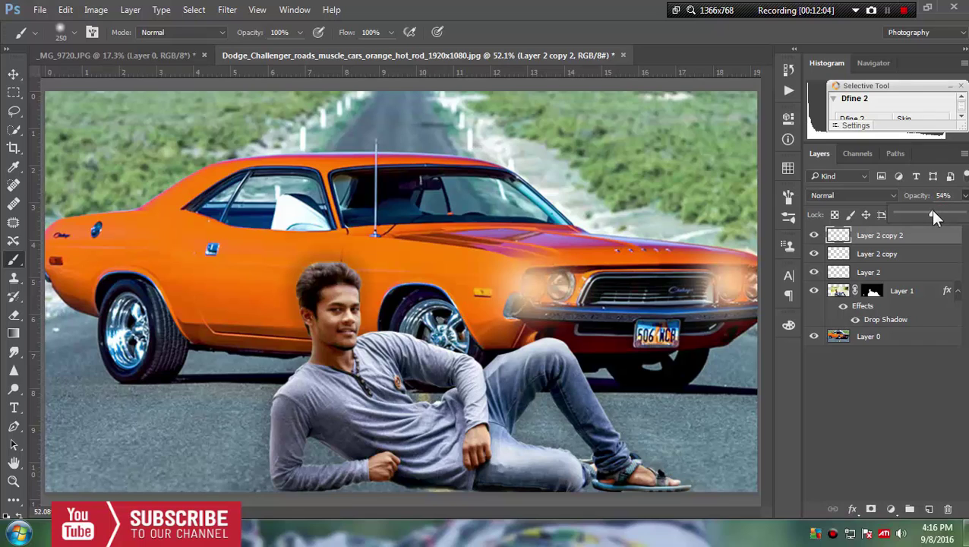
pyautogui.moveTo(937, 212); pyautogui.dragTo(943, 212)
pyautogui.click(918, 256)
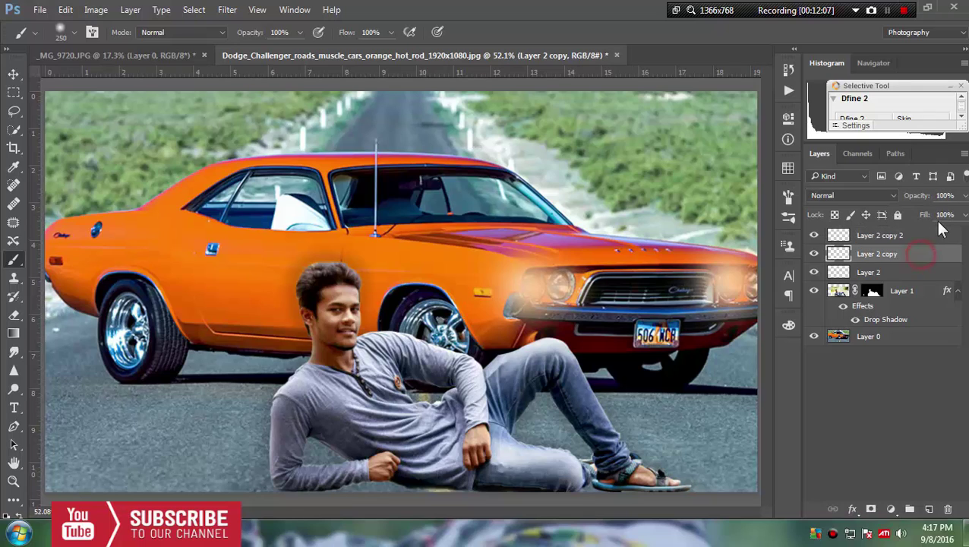
pyautogui.click(942, 195)
pyautogui.write('0')
pyautogui.press('Return')
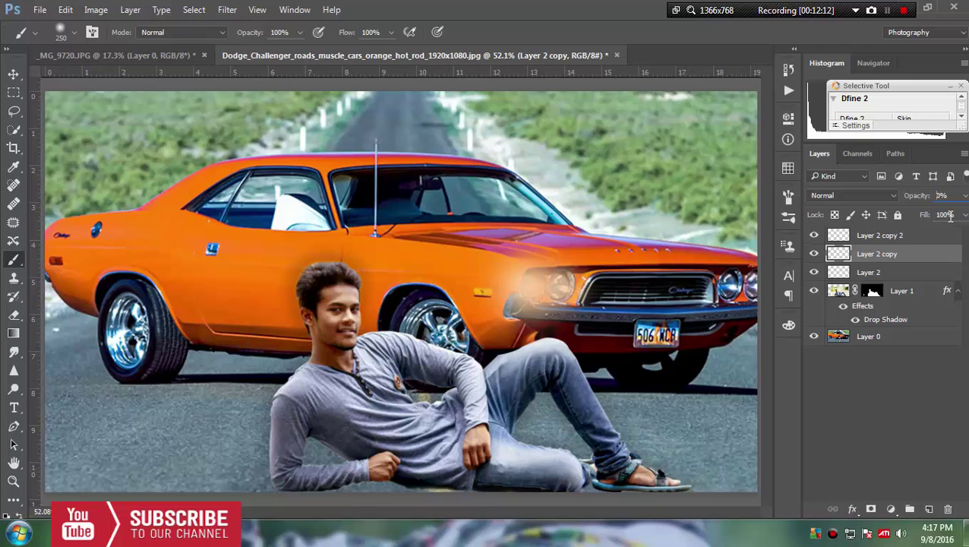
# Step: Select Layer 2 and enter 70 in its Opacity field to dim the headlight glow
pyautogui.click(897, 389)
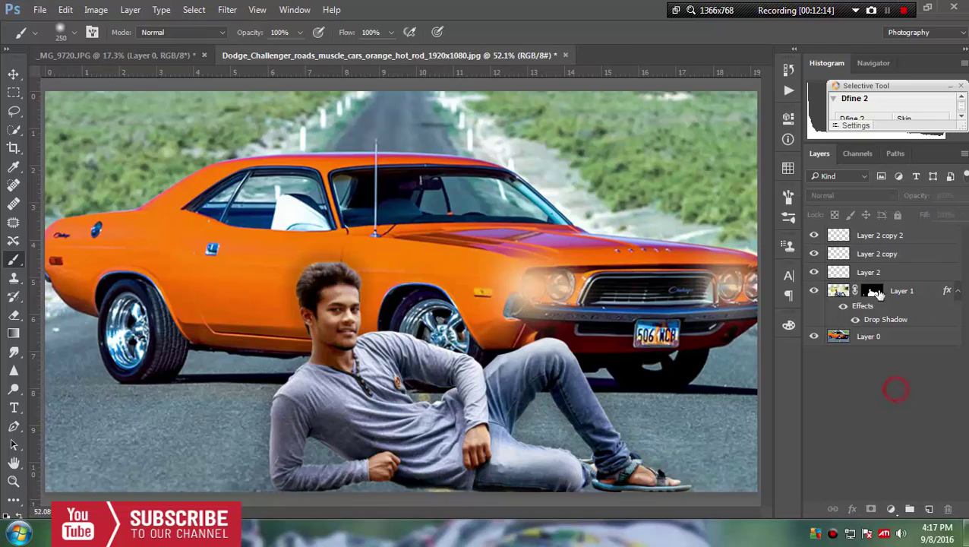
pyautogui.click(873, 272)
pyautogui.click(942, 196)
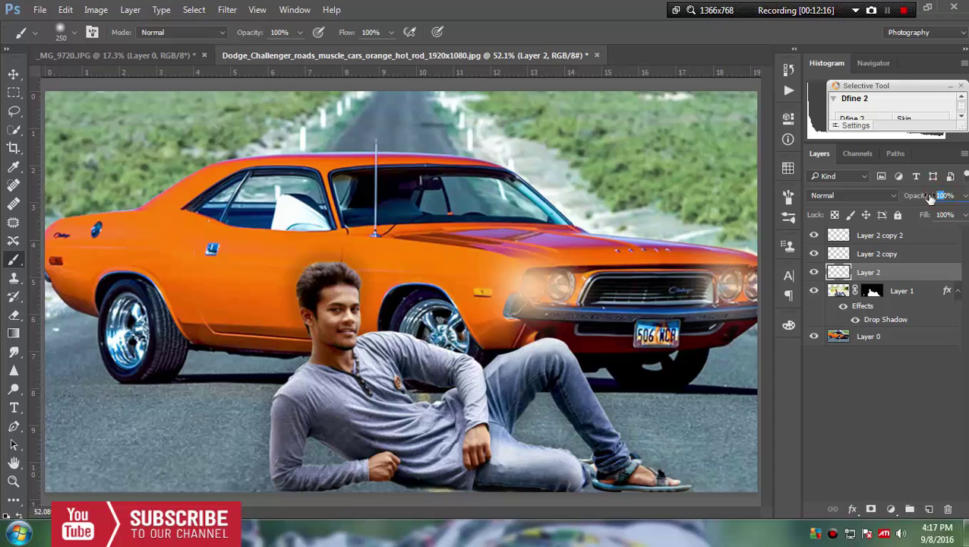
pyautogui.write('70')
pyautogui.press('Return')
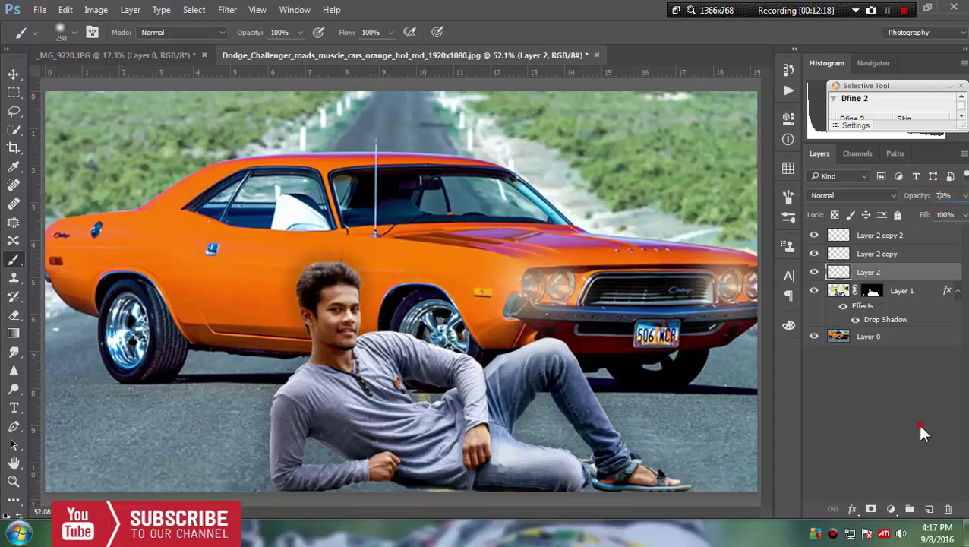
pyautogui.click(920, 425)
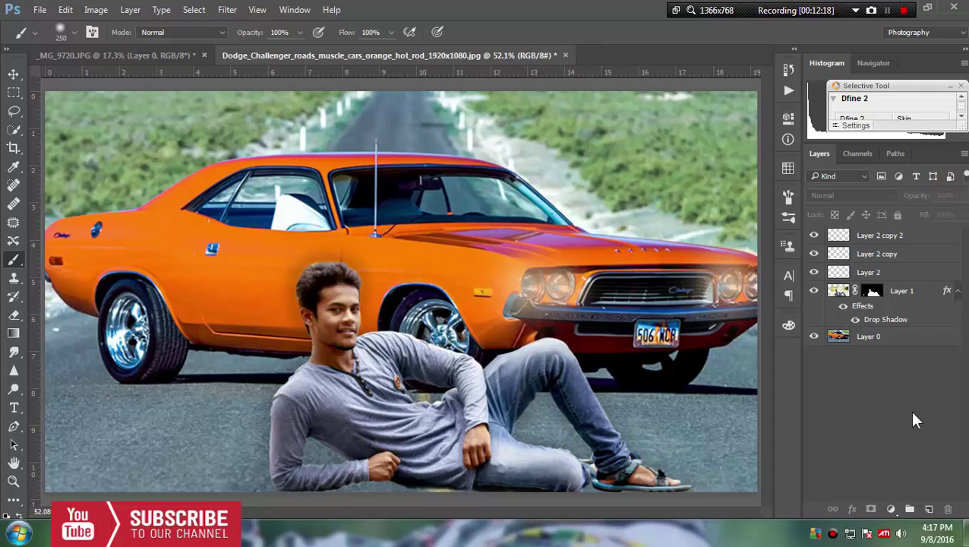
pyautogui.click(873, 272)
pyautogui.rightClick(874, 271)
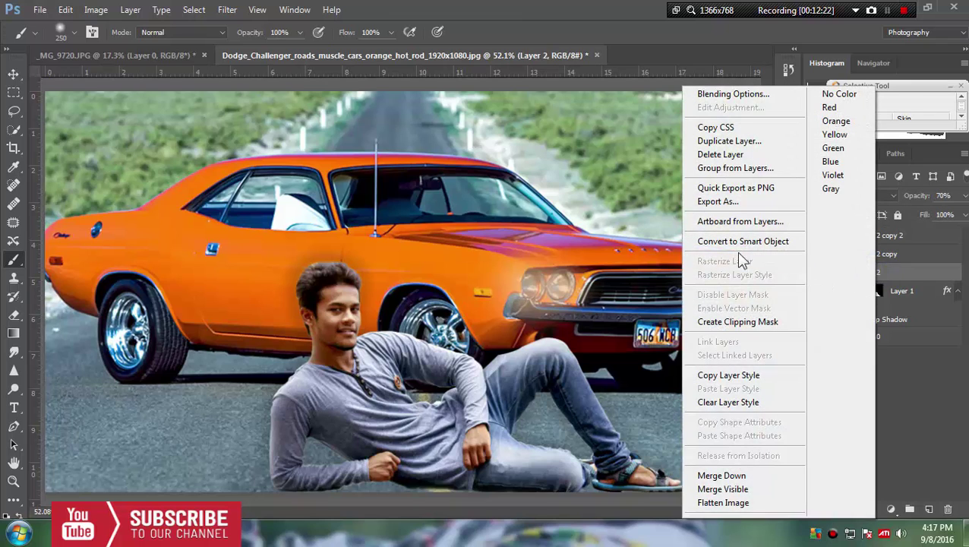
# Step: Duplicate Layer 2 as Layer 2 copy 3 and move it toward the car's front
pyautogui.click(729, 141)
pyautogui.click(610, 161)
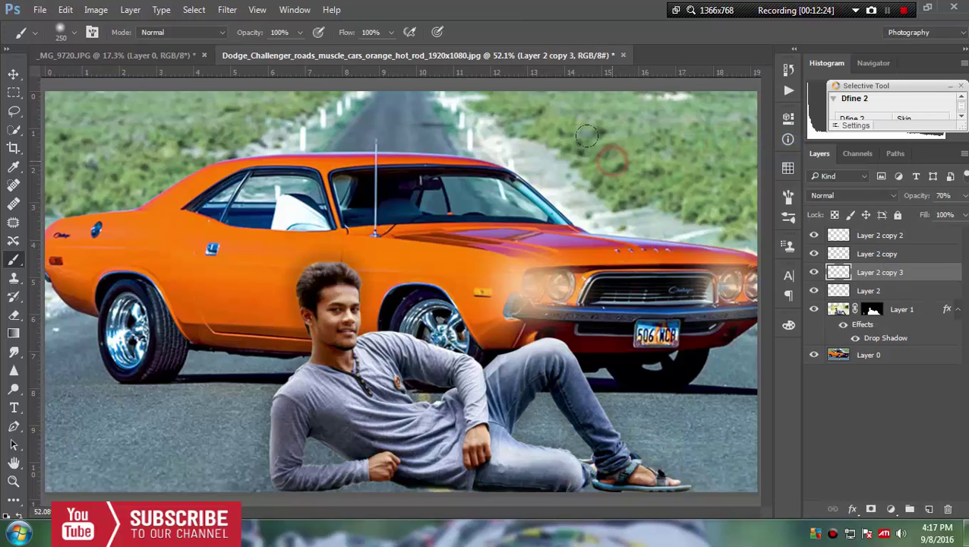
pyautogui.hotkey('ctrl', 't')
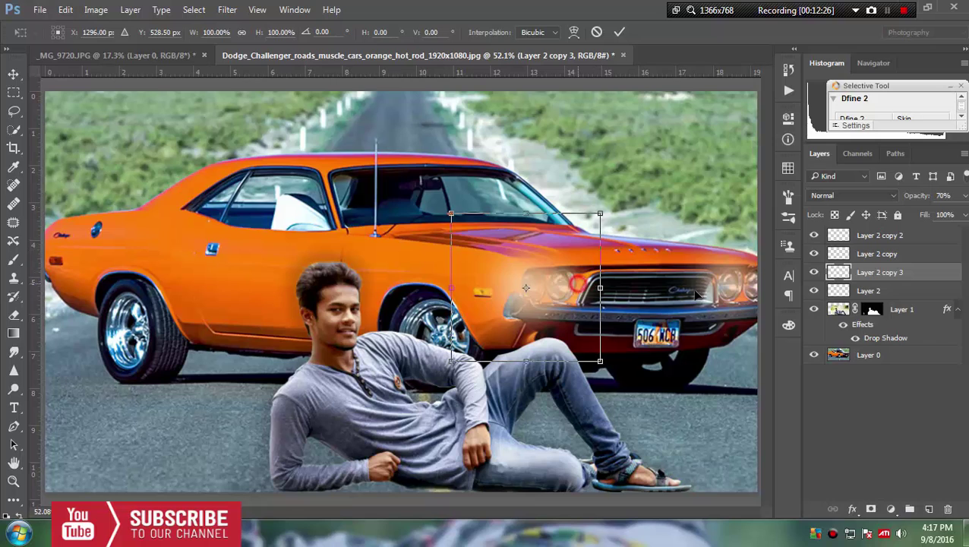
pyautogui.moveTo(542, 316); pyautogui.dragTo(773, 316)
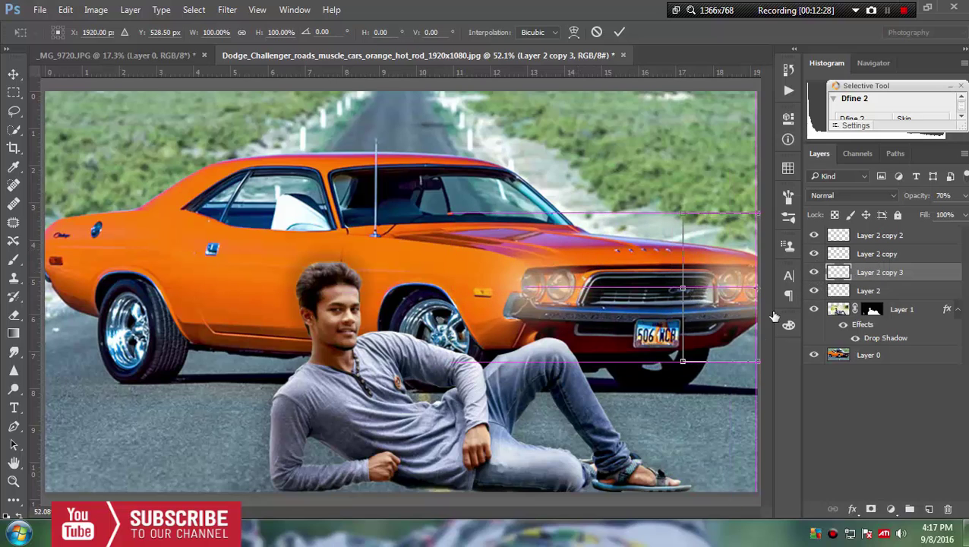
# Step: Enlarge the glow copy to about 135% and paint a soft white haze around the man
pyautogui.moveTo(683, 364); pyautogui.dragTo(654, 387)
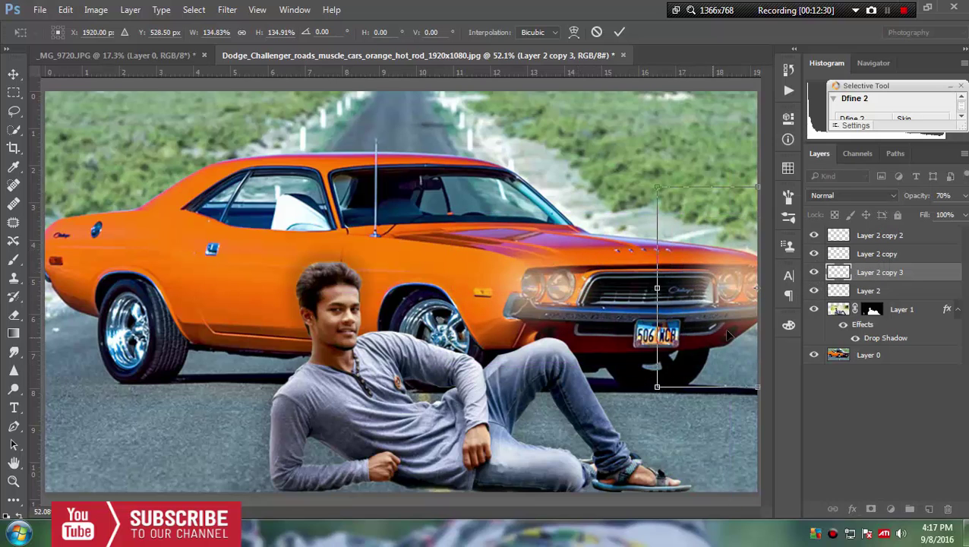
pyautogui.moveTo(728, 332); pyautogui.dragTo(731, 332)
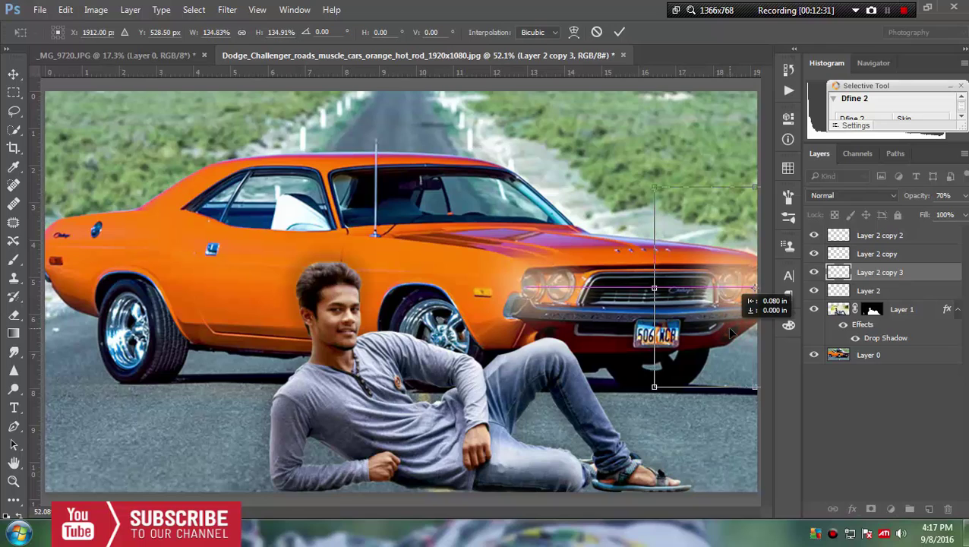
pyautogui.click(620, 33)
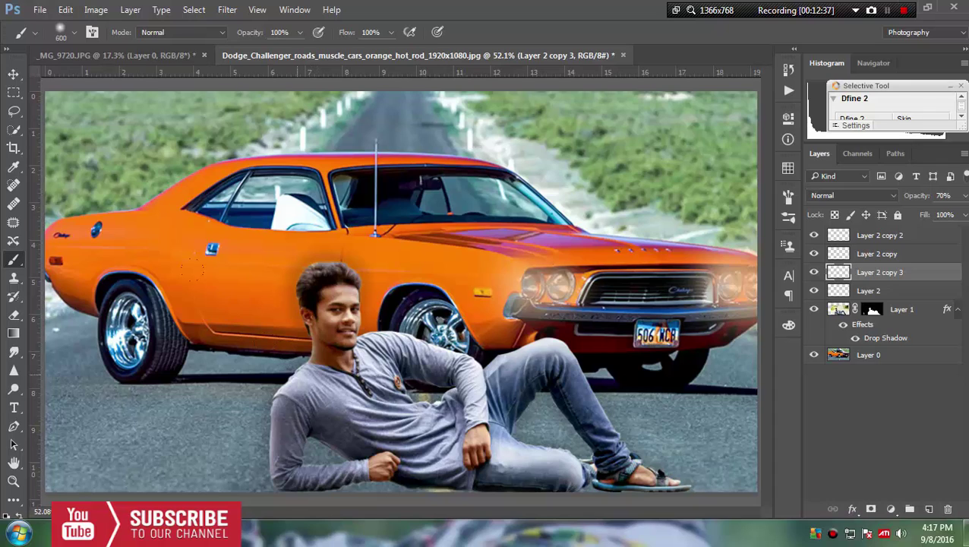
pyautogui.click(302, 329)
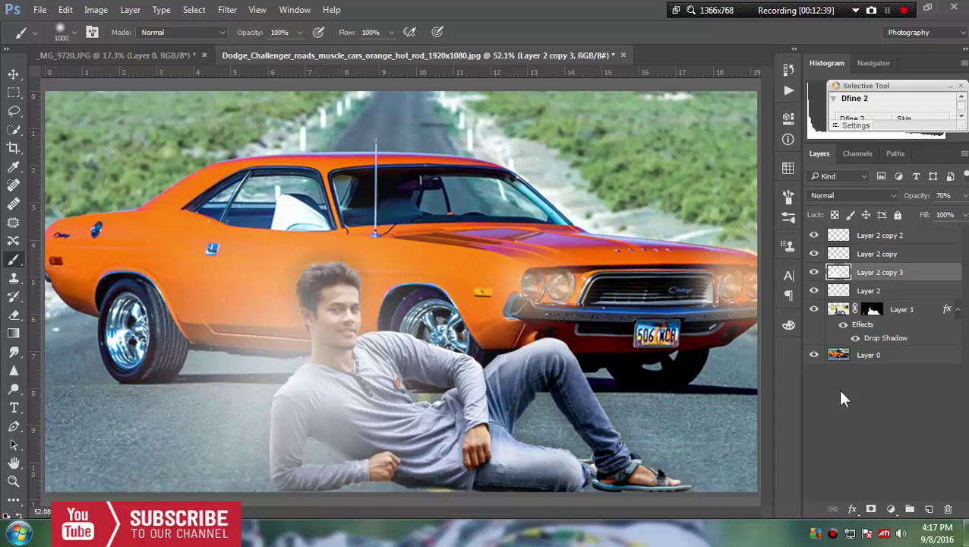
pyautogui.click(824, 195)
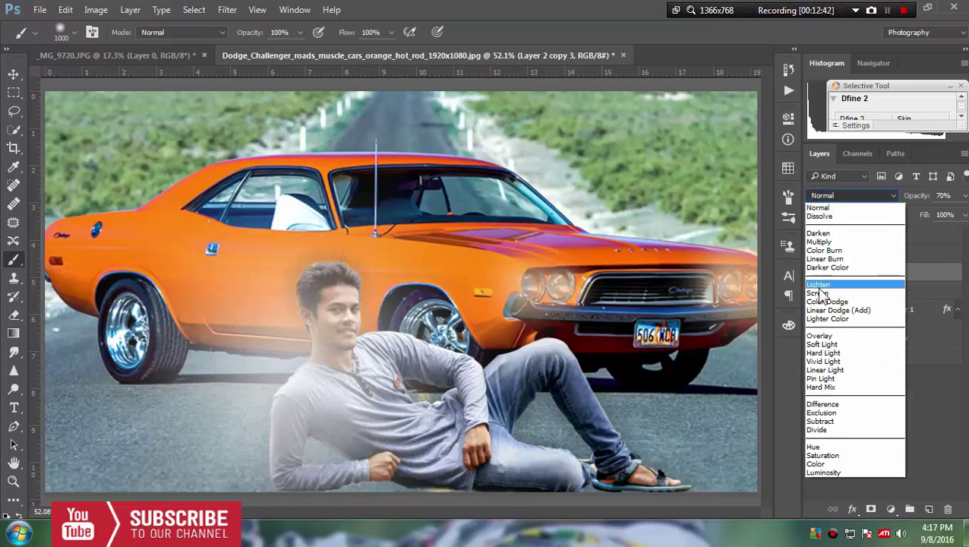
# Step: Set Layer 2 copy 3 to Lighten blend mode and move it below the man's layer
pyautogui.click(819, 285)
pyautogui.moveTo(878, 273); pyautogui.dragTo(879, 342)
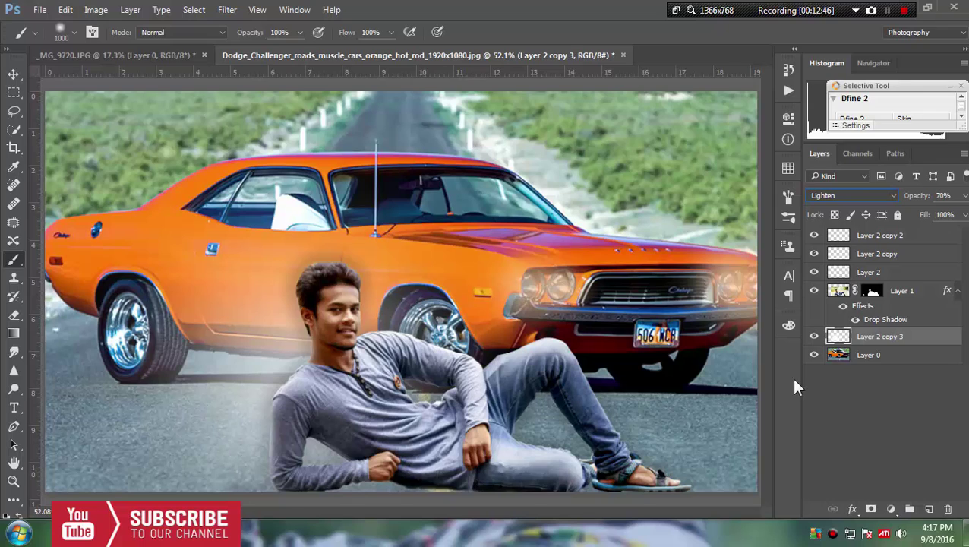
pyautogui.hotkey('ctrl', 't')
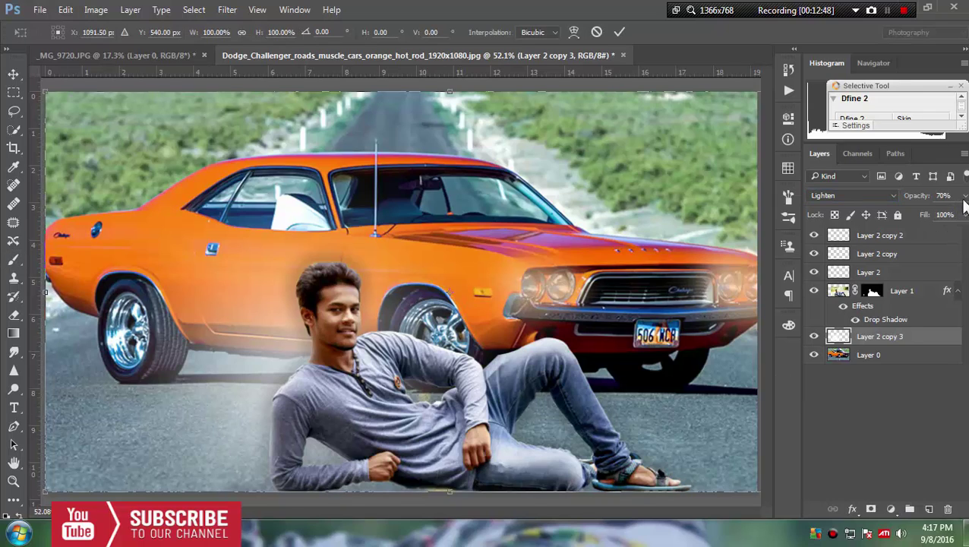
pyautogui.click(909, 338)
pyautogui.click(619, 32)
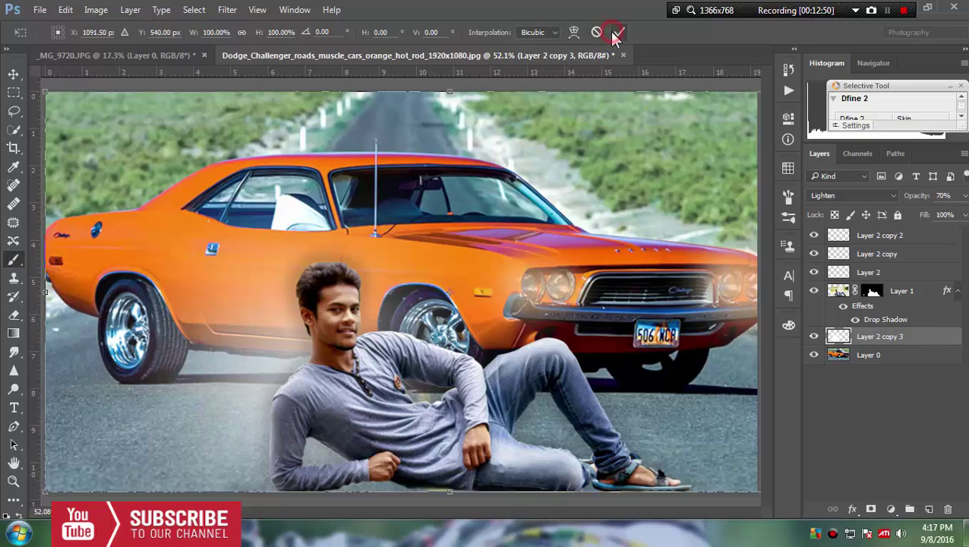
# Step: Try shifting the haze layer upward, undo it, and return it above the man's layer
pyautogui.click(12, 74)
pyautogui.hotkey('ctrl', 't')
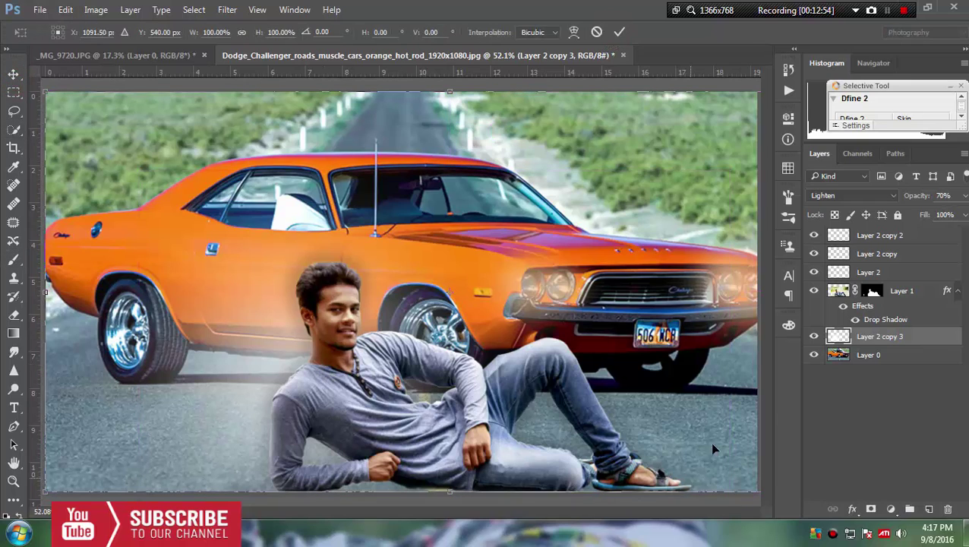
pyautogui.moveTo(253, 411); pyautogui.dragTo(259, 390)
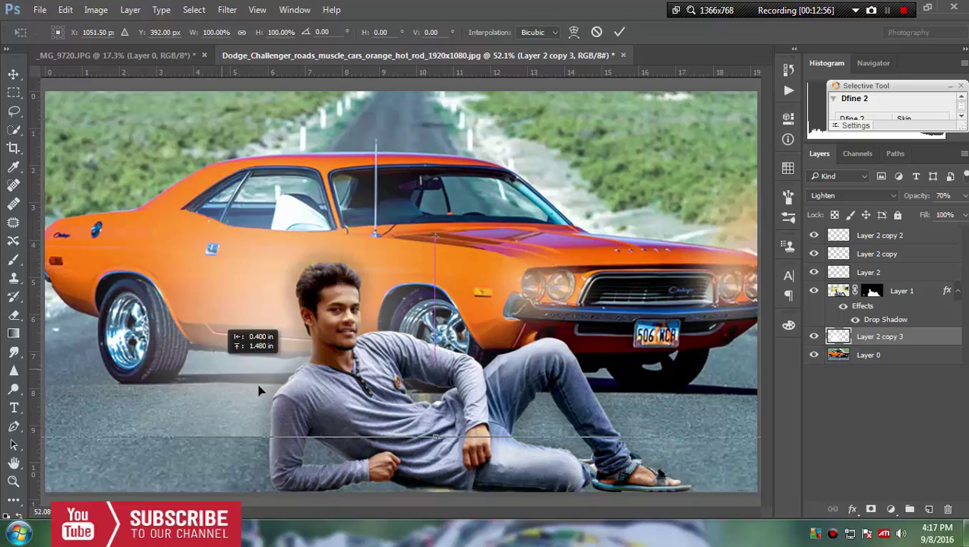
pyautogui.hotkey('ctrl', 'z')
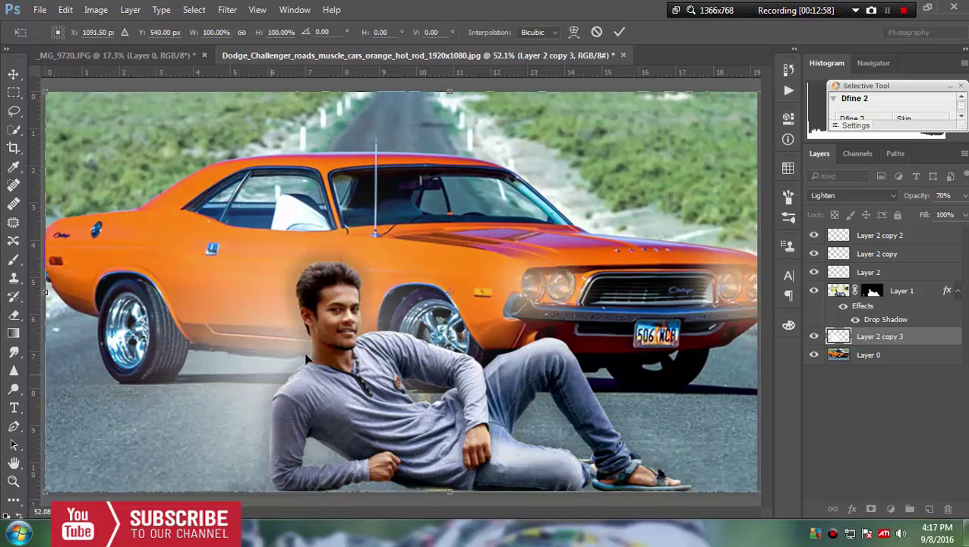
pyautogui.click(594, 34)
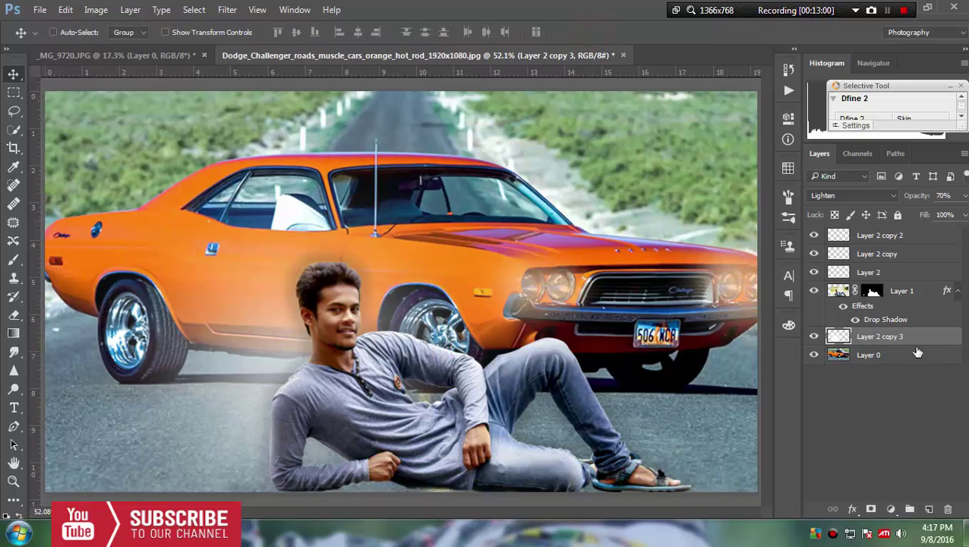
pyautogui.moveTo(915, 336); pyautogui.dragTo(901, 283)
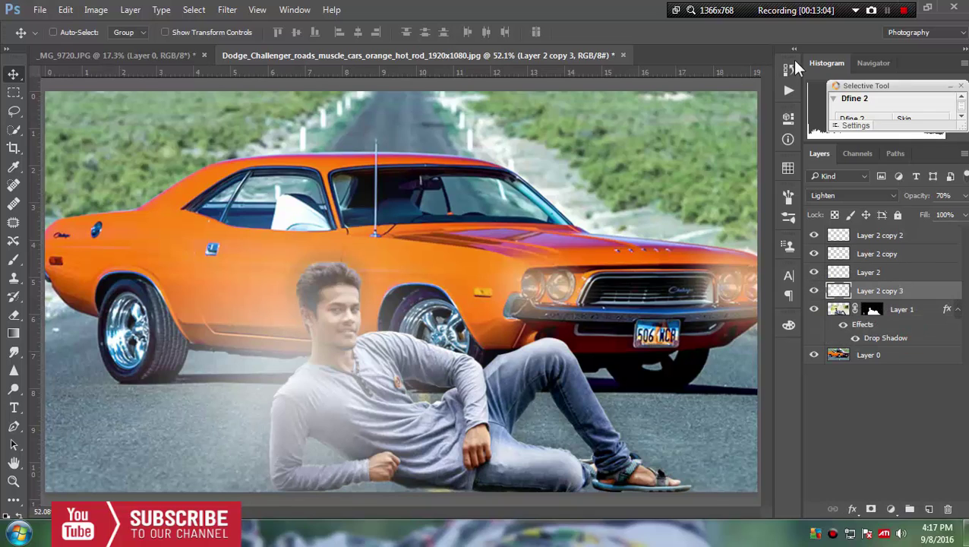
# Step: Step back in History to the state before the white haze was painted
pyautogui.click(793, 70)
pyautogui.click(712, 190)
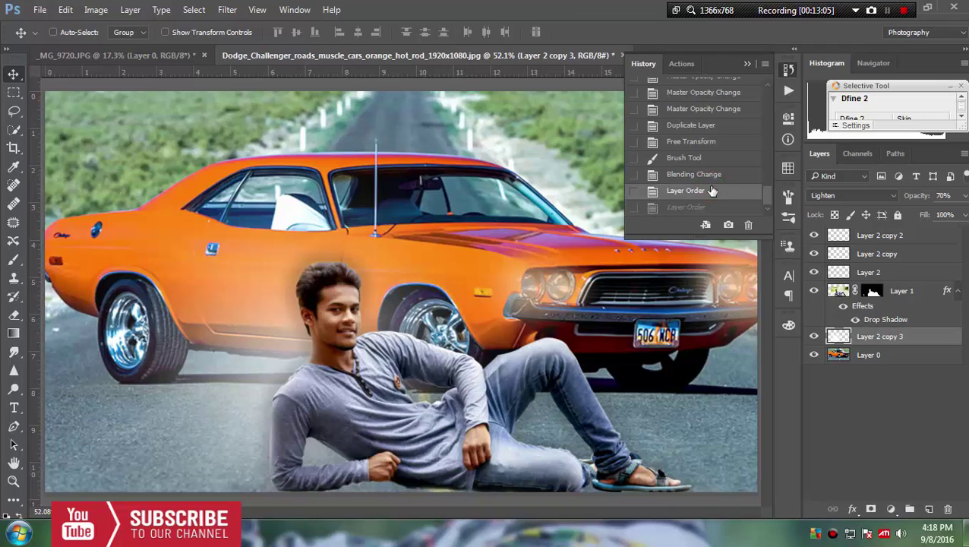
pyautogui.click(699, 174)
pyautogui.click(697, 158)
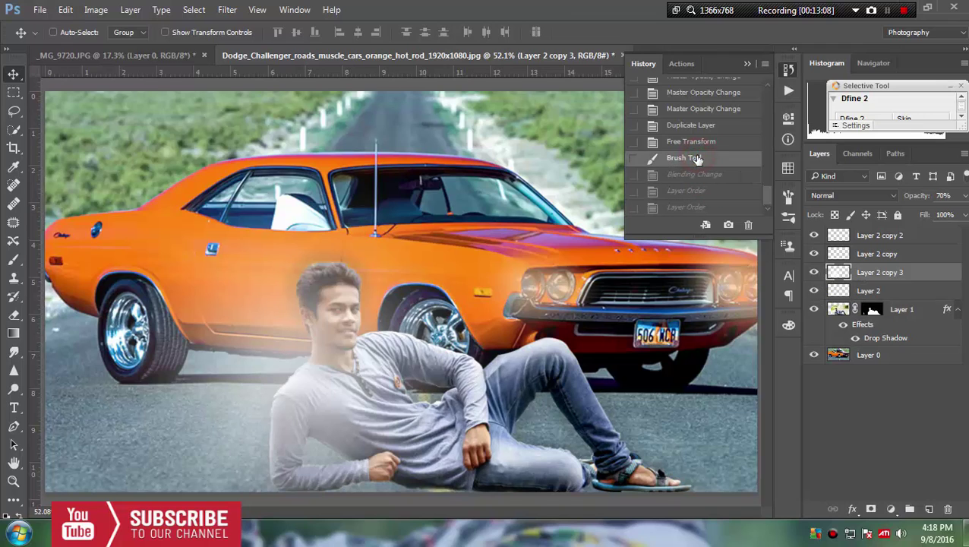
pyautogui.click(691, 143)
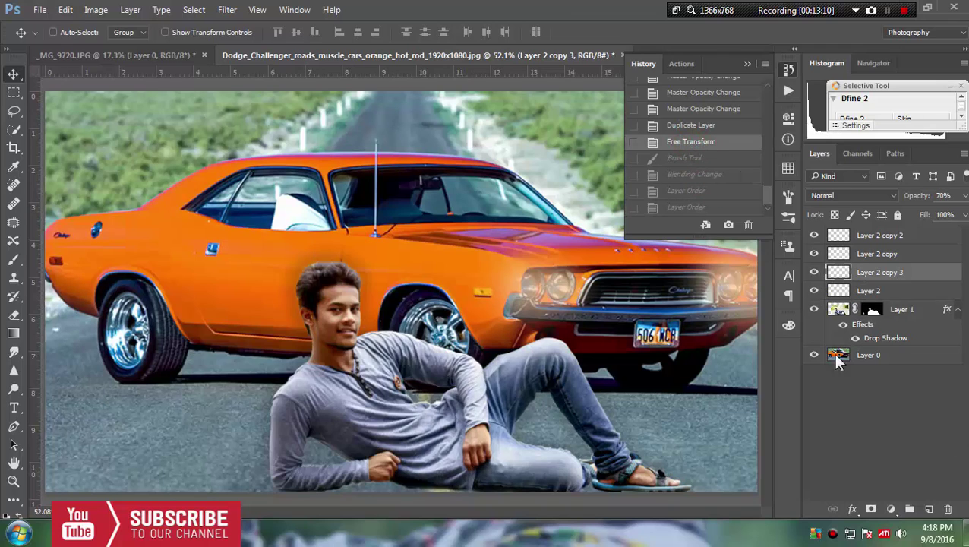
pyautogui.click(749, 66)
# Step: Add Layer 3 just above Layer 0 and paint a soft white glow around the man
pyautogui.click(928, 509)
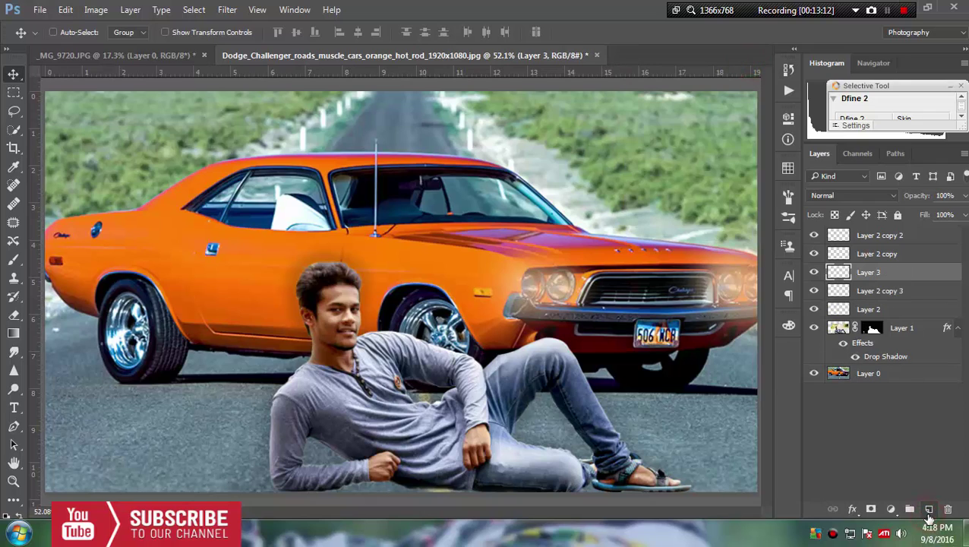
pyautogui.moveTo(860, 281); pyautogui.dragTo(874, 364)
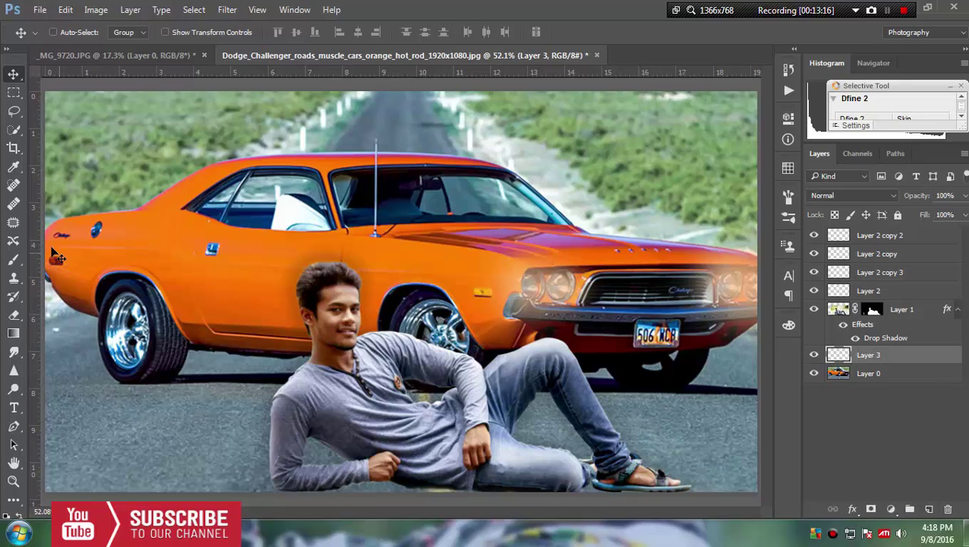
pyautogui.click(13, 259)
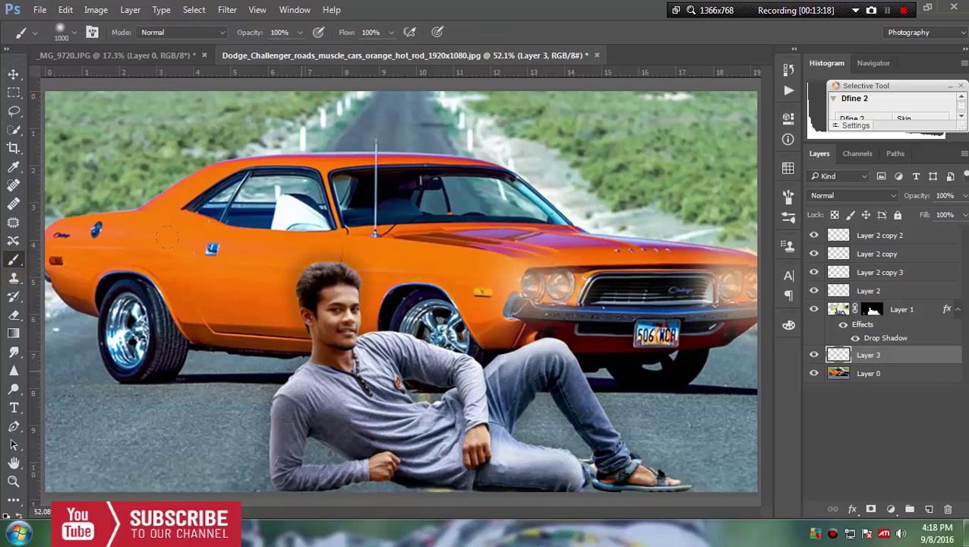
pyautogui.click(302, 326)
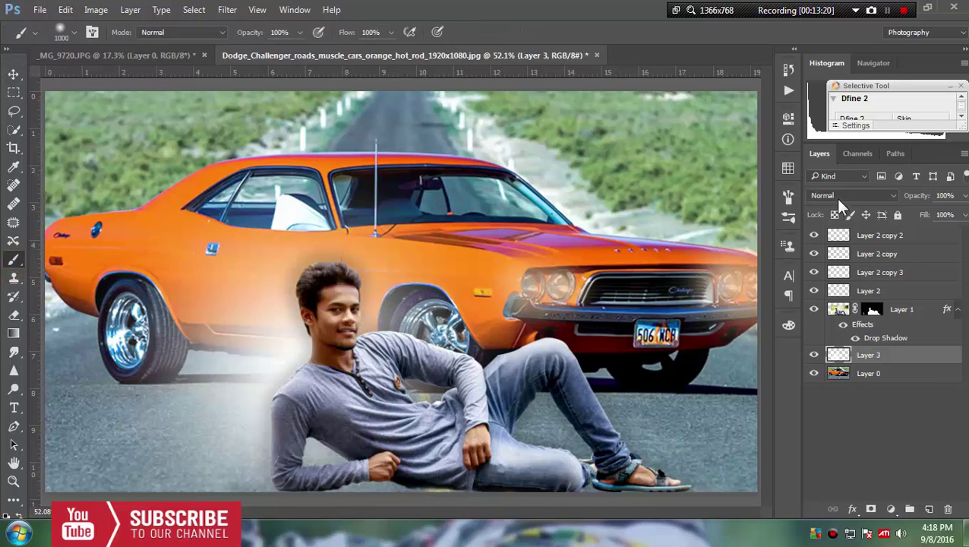
# Step: Blend Layer 3 as Screen at 23% opacity, deselect it, and switch to the Move tool
pyautogui.click(839, 197)
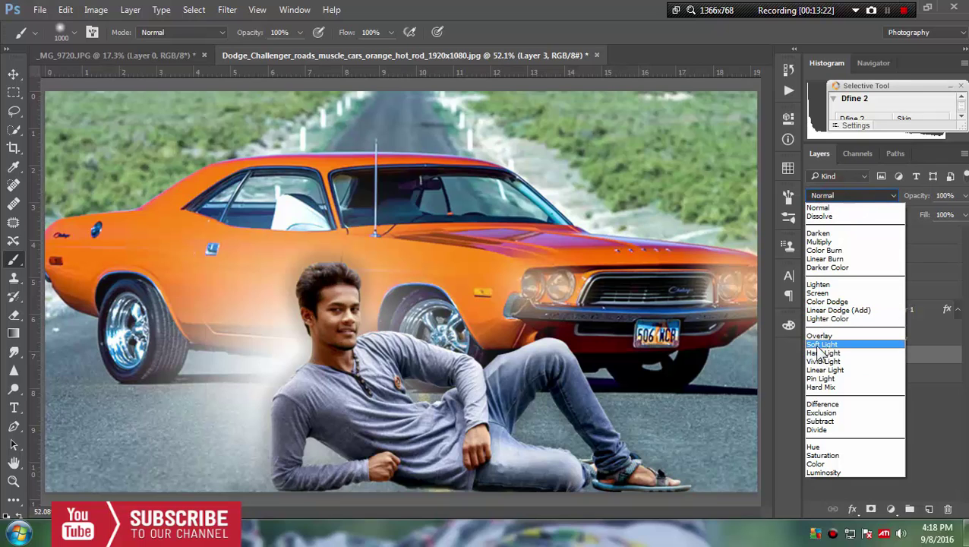
pyautogui.click(819, 293)
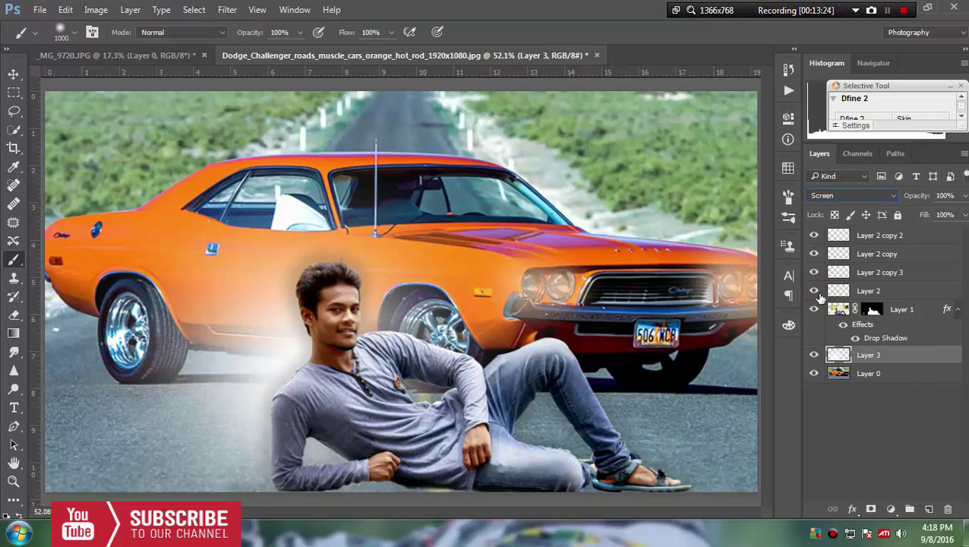
pyautogui.click(965, 196)
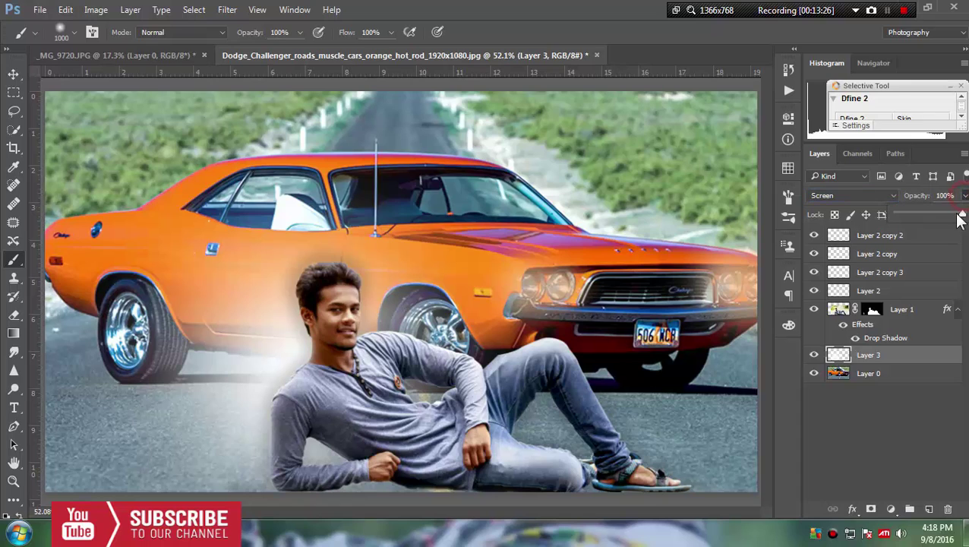
pyautogui.moveTo(956, 215); pyautogui.dragTo(911, 214)
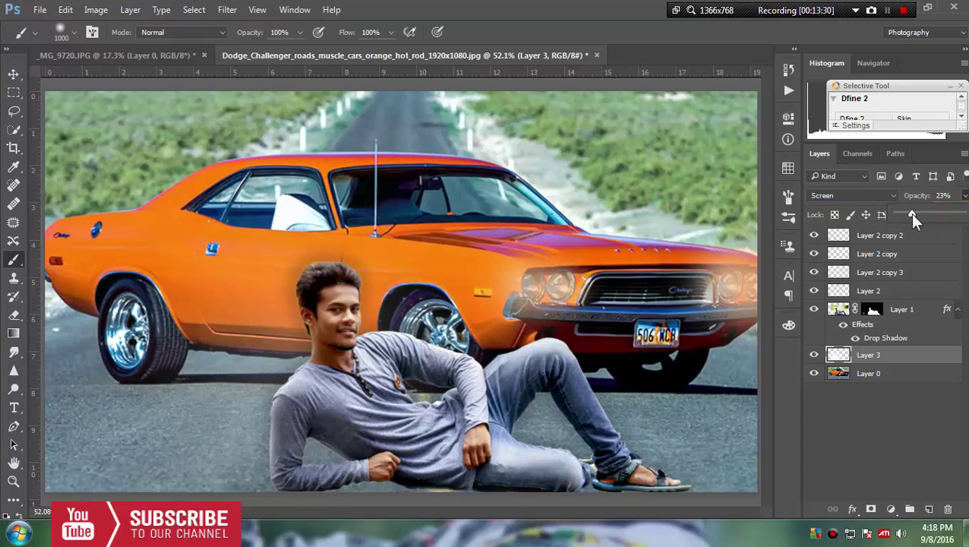
pyautogui.click(896, 465)
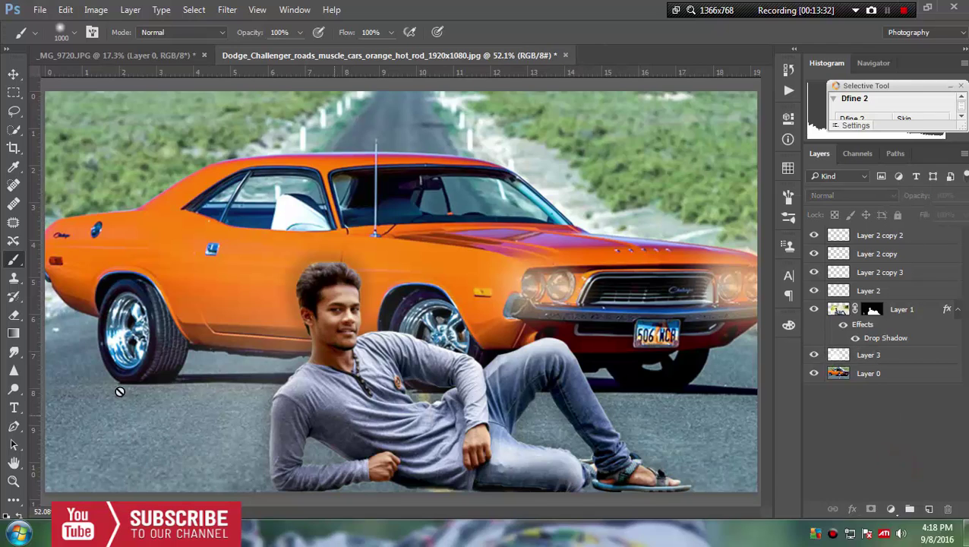
pyautogui.click(13, 73)
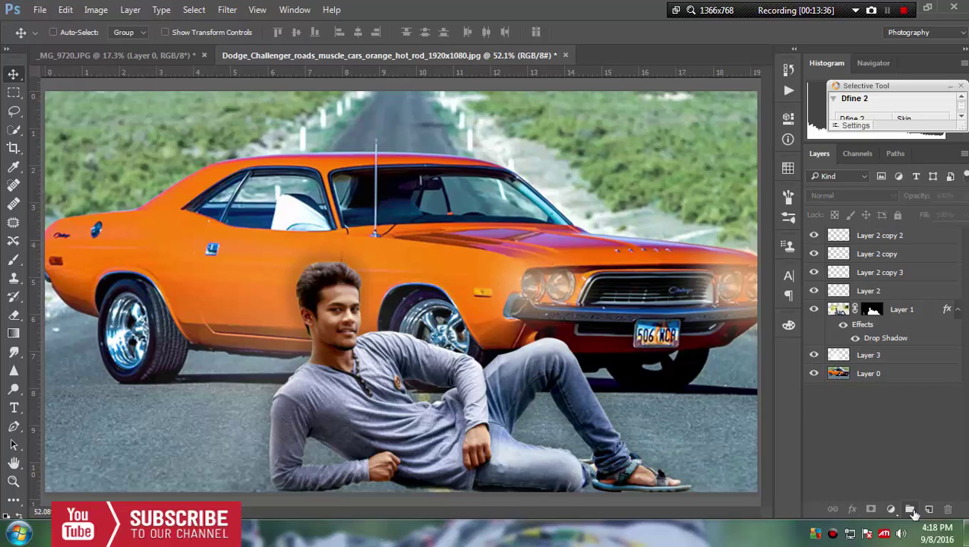
# Step: Apply a Gaussian Blur of about 1.5 px to the car background, Layer 0
pyautogui.click(885, 374)
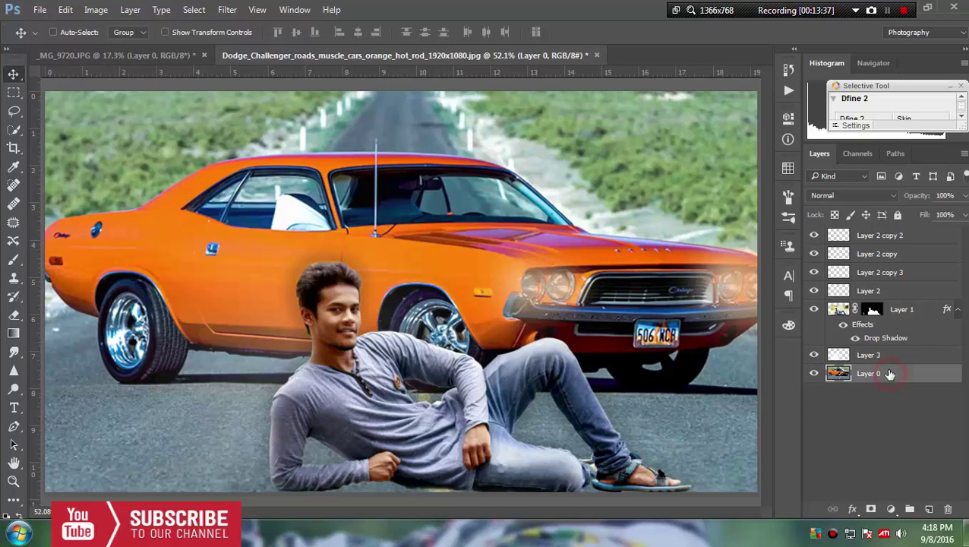
pyautogui.click(228, 10)
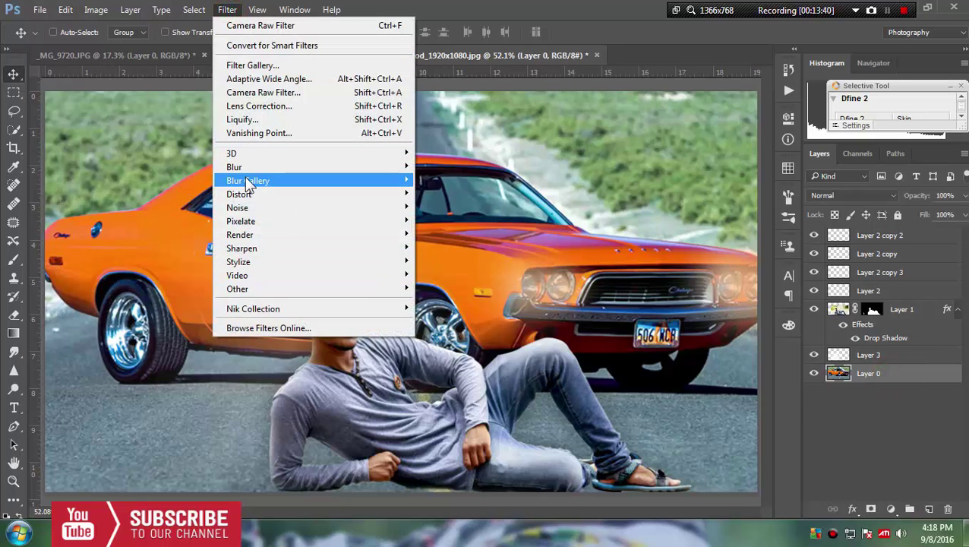
pyautogui.moveTo(234, 167)
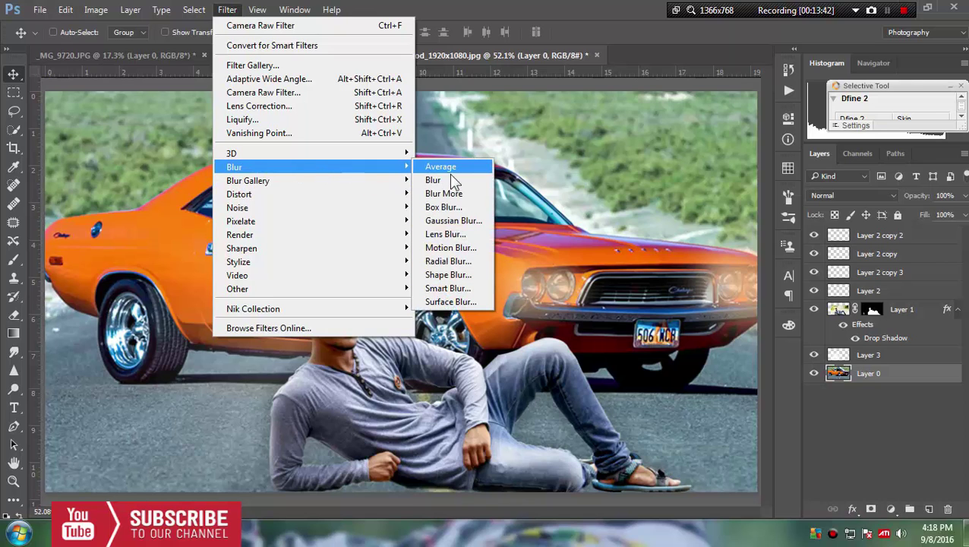
pyautogui.click(449, 222)
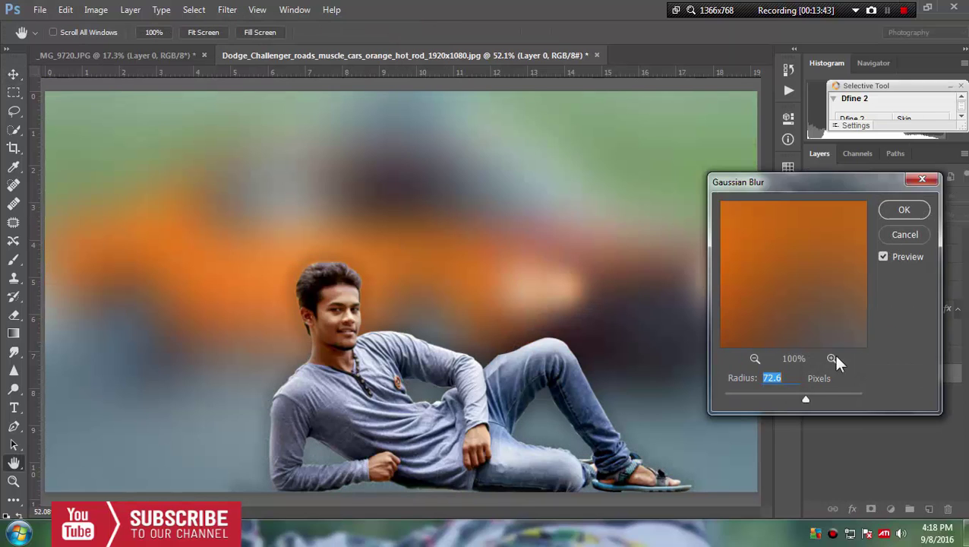
pyautogui.click(763, 396)
pyautogui.moveTo(755, 395); pyautogui.dragTo(735, 394)
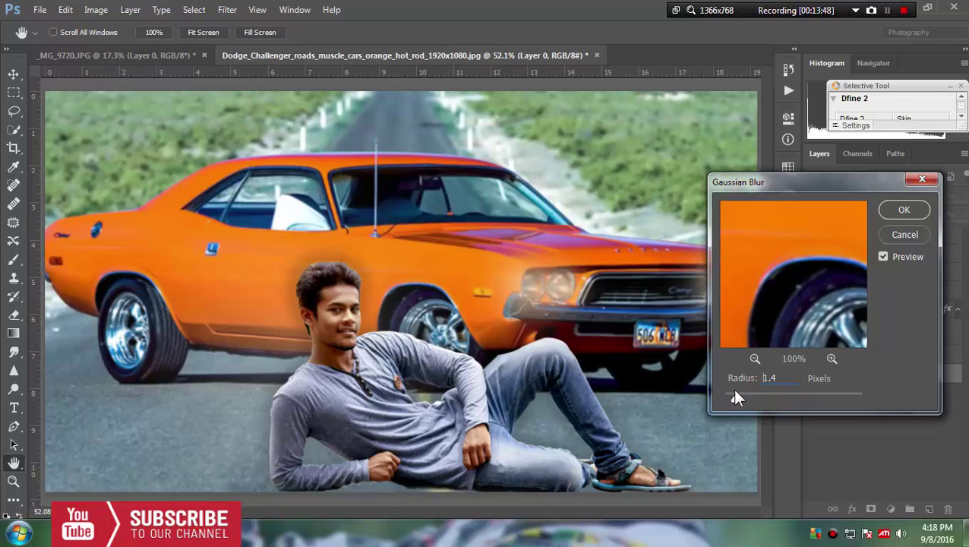
pyautogui.moveTo(735, 393); pyautogui.dragTo(740, 395)
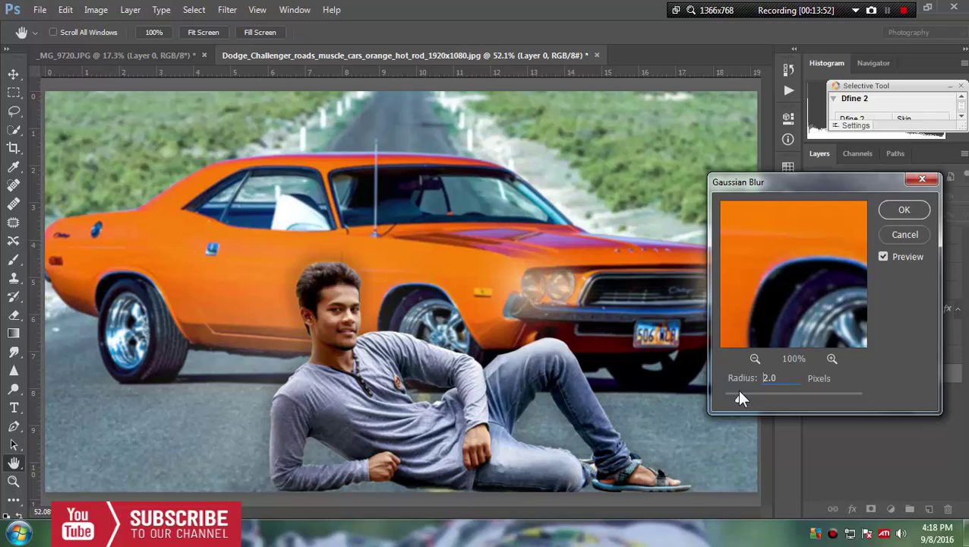
pyautogui.moveTo(737, 392); pyautogui.dragTo(735, 394)
pyautogui.click(904, 211)
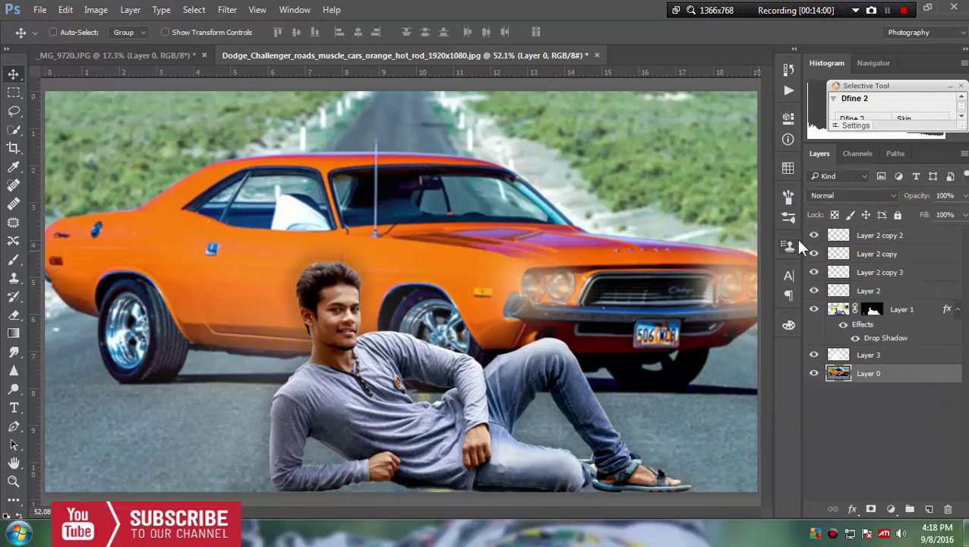
# Step: Add a new top Layer 4 holding a merged copy of the composite via Apply Image
pyautogui.click(867, 237)
pyautogui.click(930, 509)
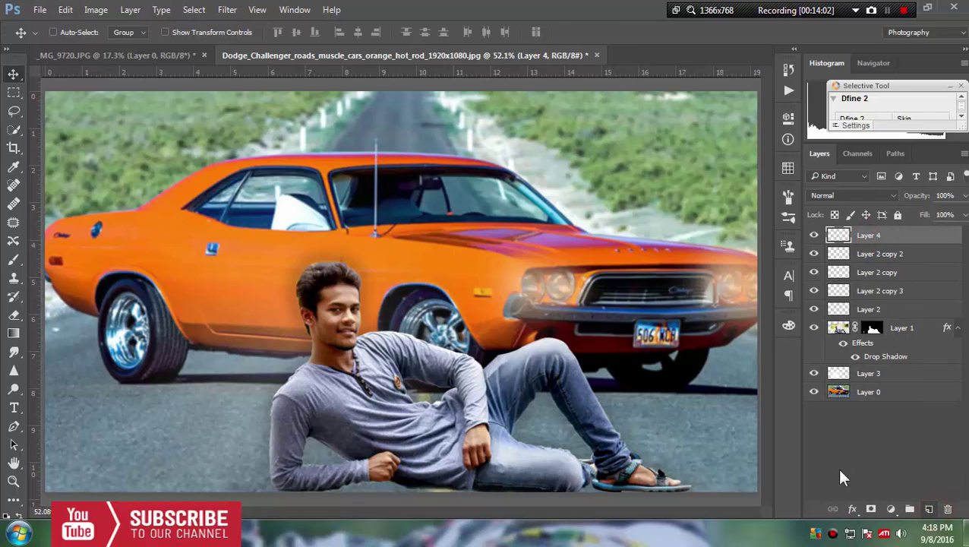
pyautogui.click(38, 10)
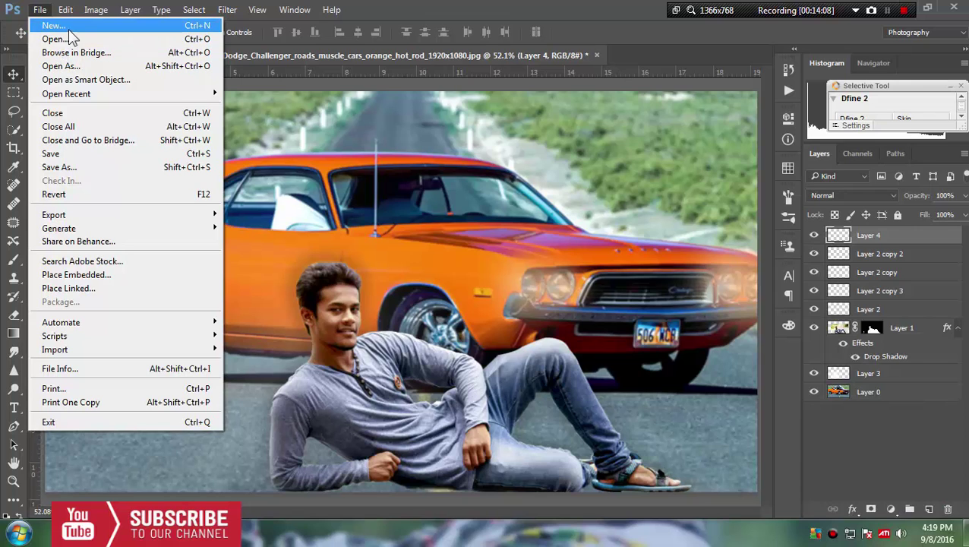
pyautogui.click(67, 11)
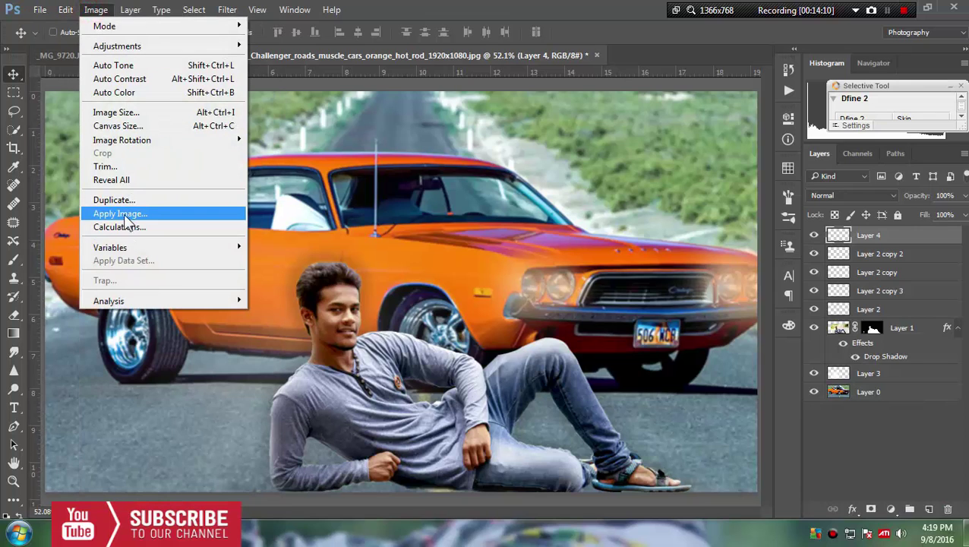
pyautogui.click(122, 211)
pyautogui.click(614, 146)
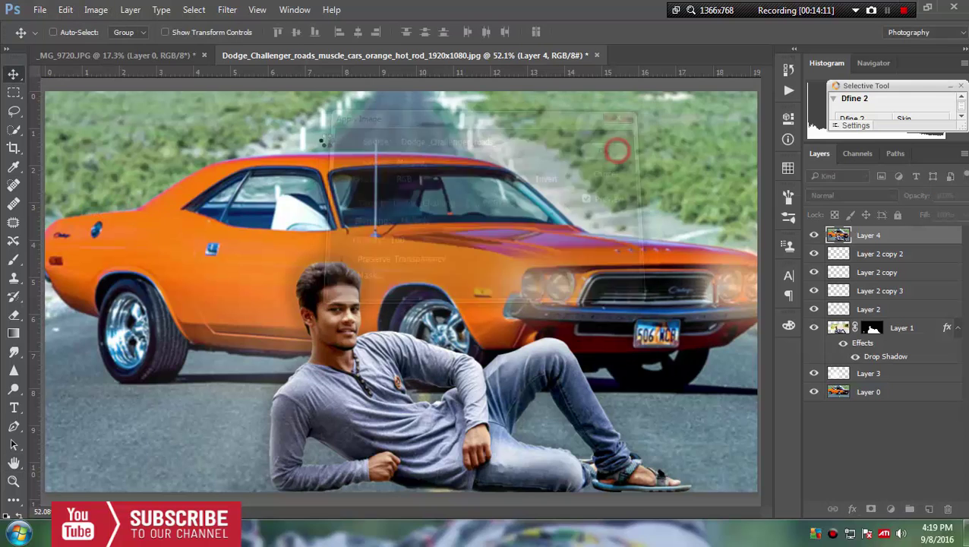
pyautogui.click(227, 10)
pyautogui.moveTo(253, 309)
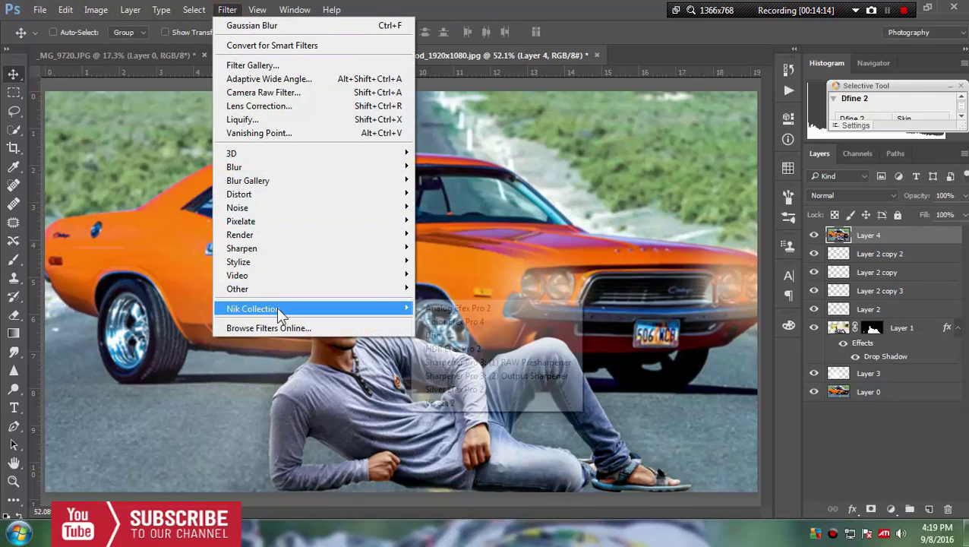
# Step: Launch Color Efex Pro 4 on Layer 4 and preview Cross Balance and Contrast Only
pyautogui.click(468, 325)
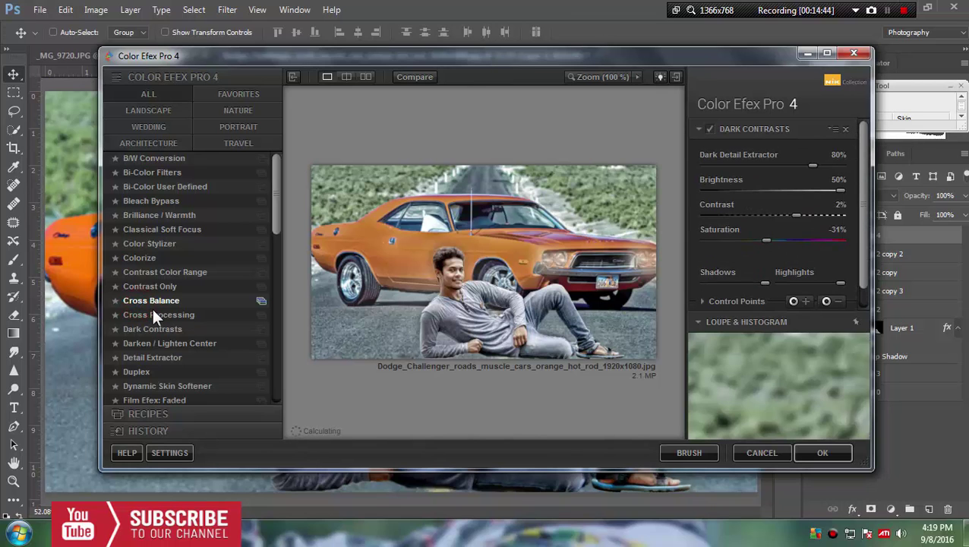
pyautogui.click(142, 304)
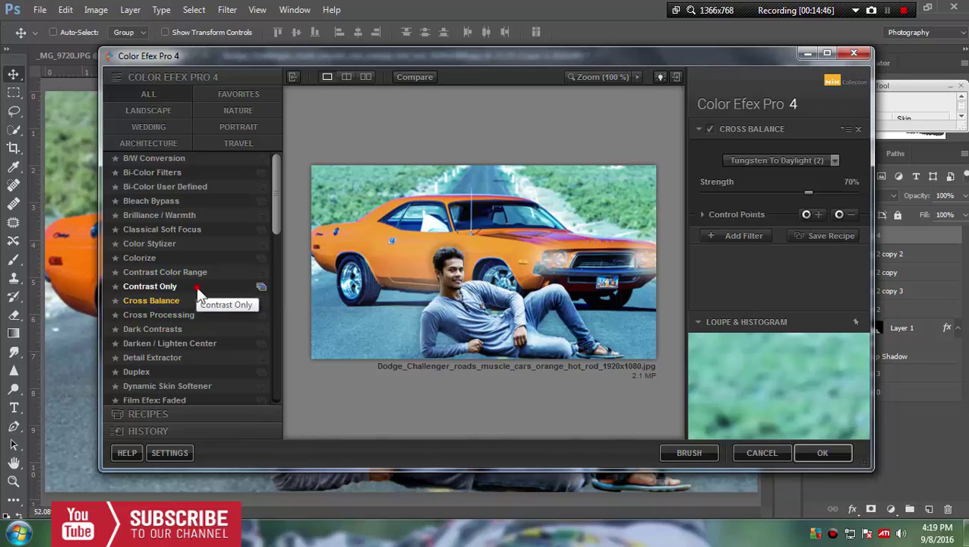
pyautogui.click(196, 287)
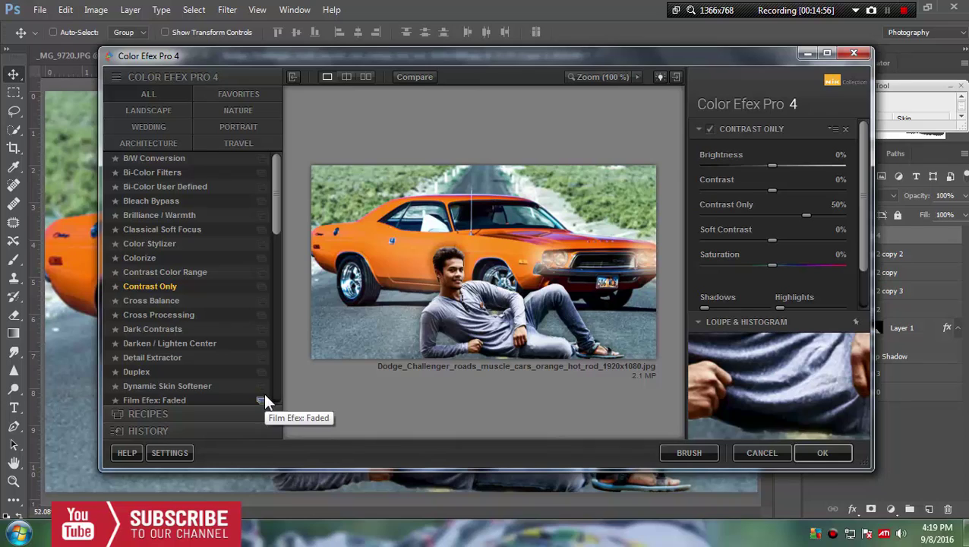
# Step: Add Cross Processing with method B05 at 20% strength
pyautogui.click(160, 315)
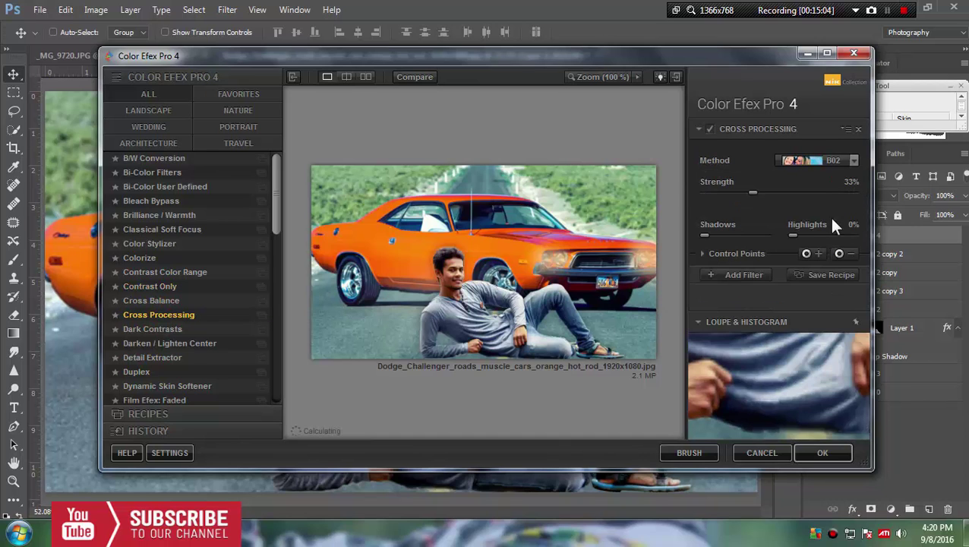
pyautogui.click(822, 157)
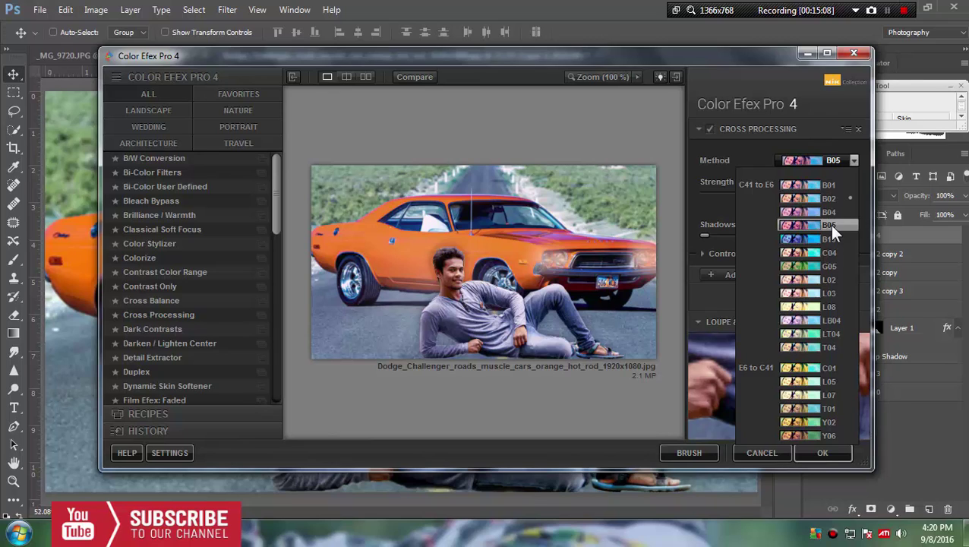
pyautogui.click(830, 225)
pyautogui.click(746, 193)
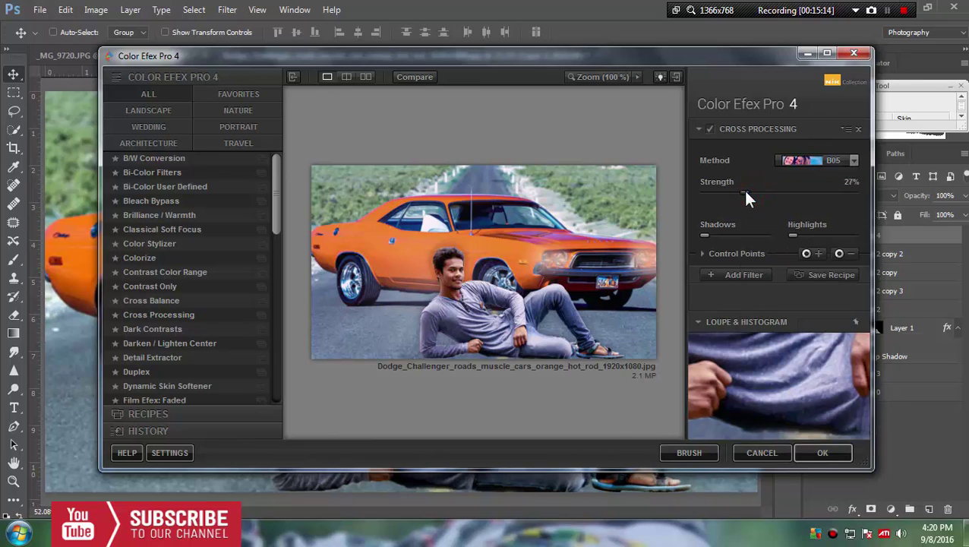
pyautogui.moveTo(746, 192); pyautogui.dragTo(743, 192)
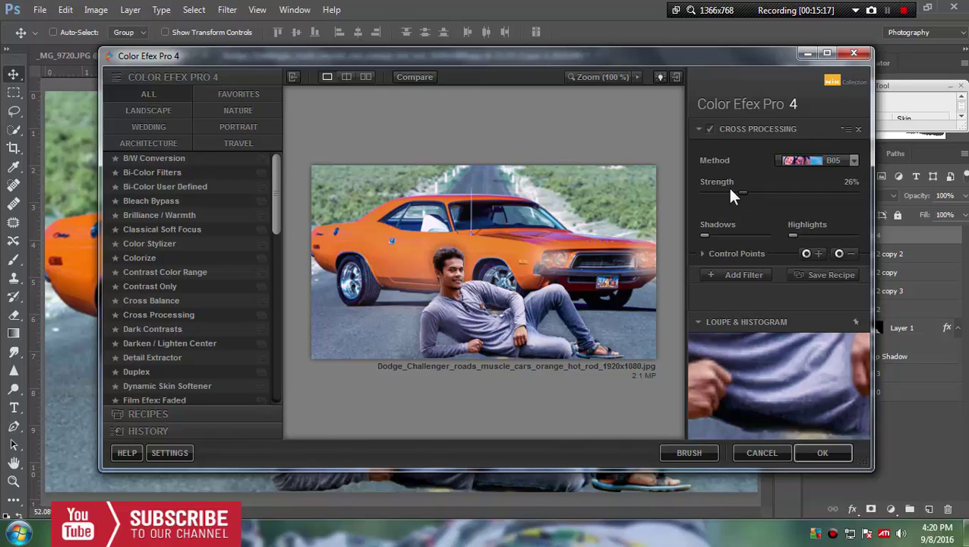
pyautogui.click(734, 191)
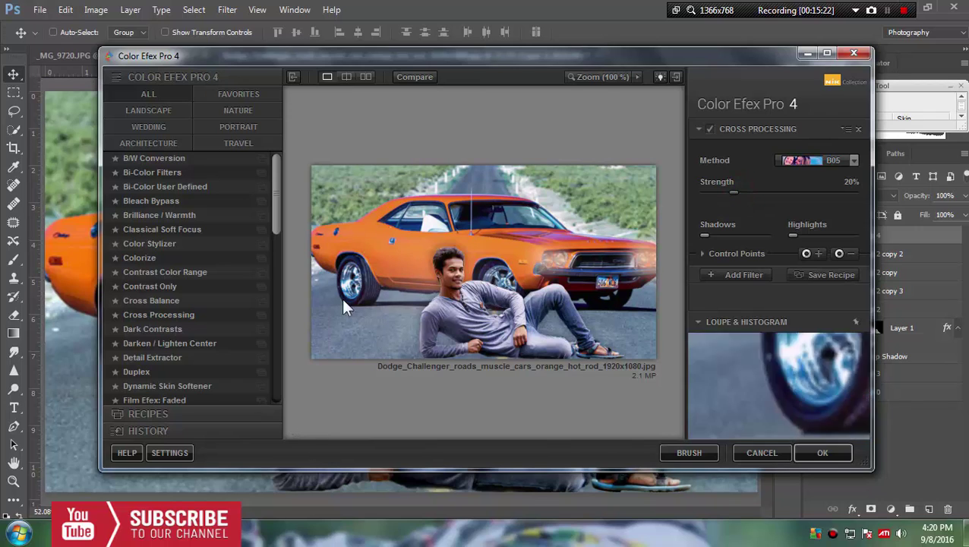
# Step: Add Cross Balance set to Tungsten To Daylight (2) at 26% strength
pyautogui.click(741, 275)
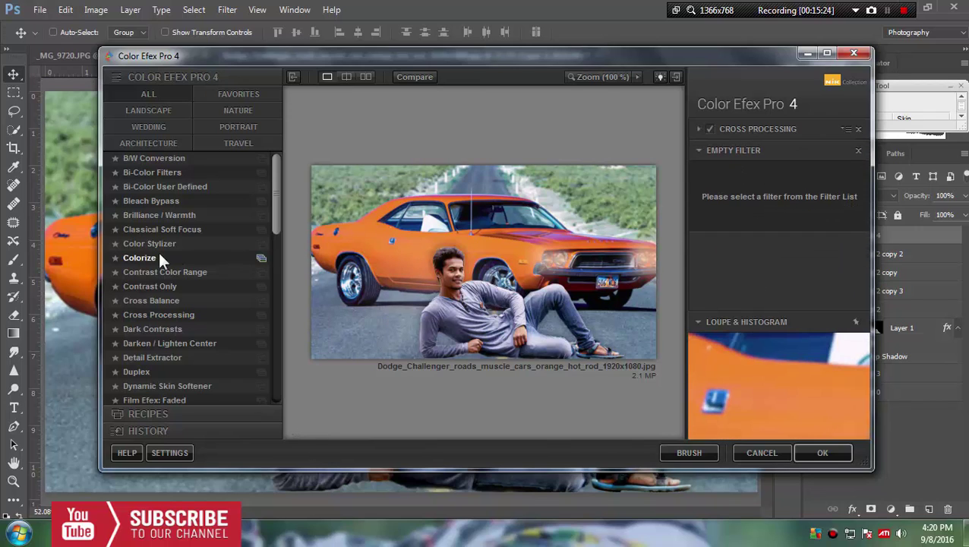
pyautogui.click(164, 300)
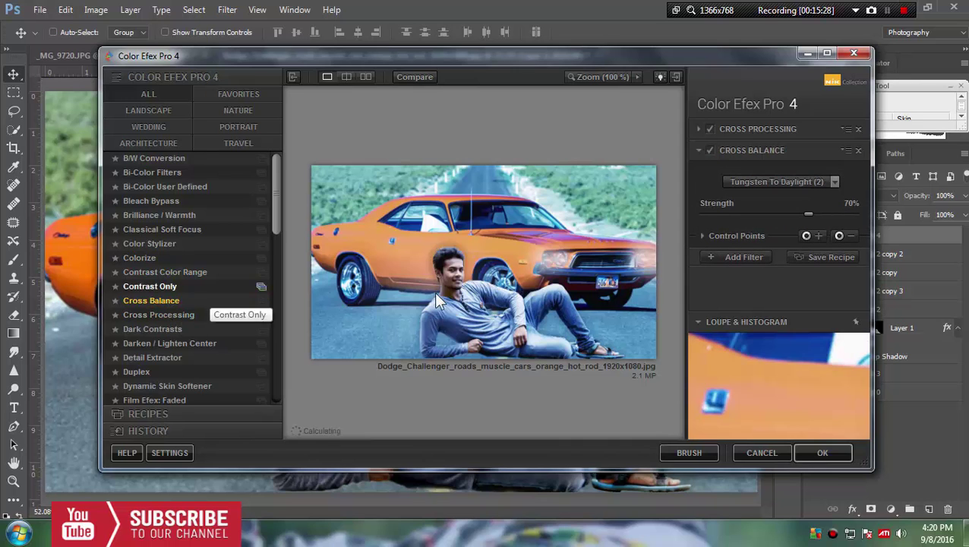
pyautogui.click(816, 182)
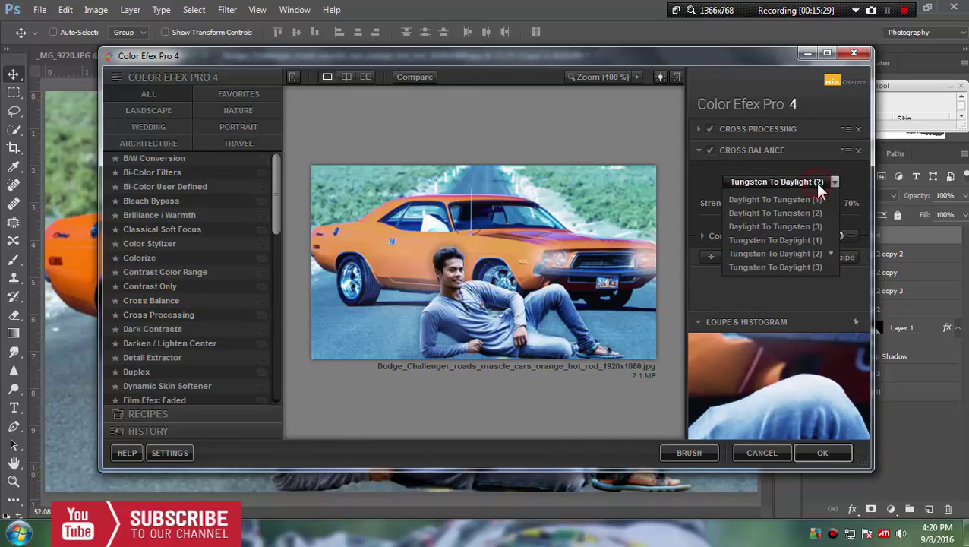
pyautogui.click(814, 240)
pyautogui.click(791, 214)
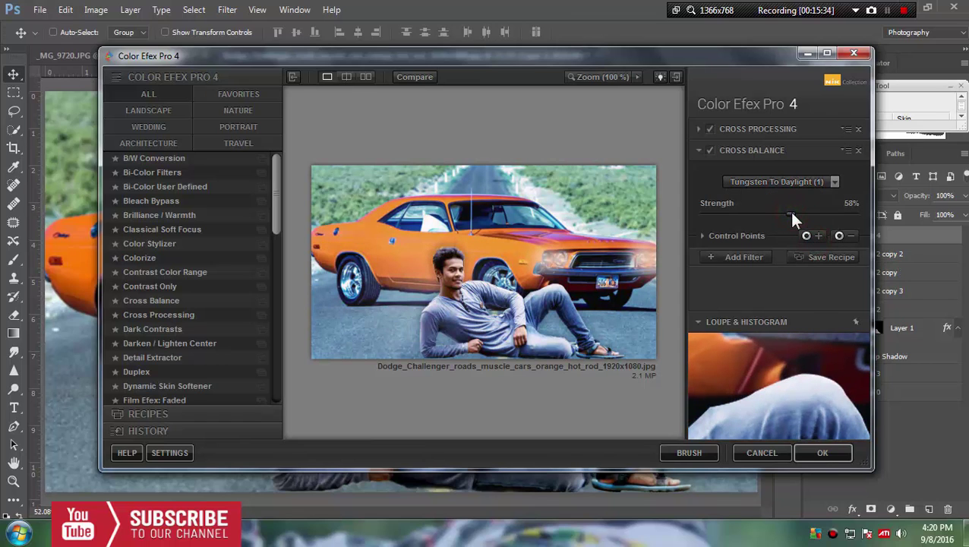
pyautogui.click(806, 183)
pyautogui.click(803, 249)
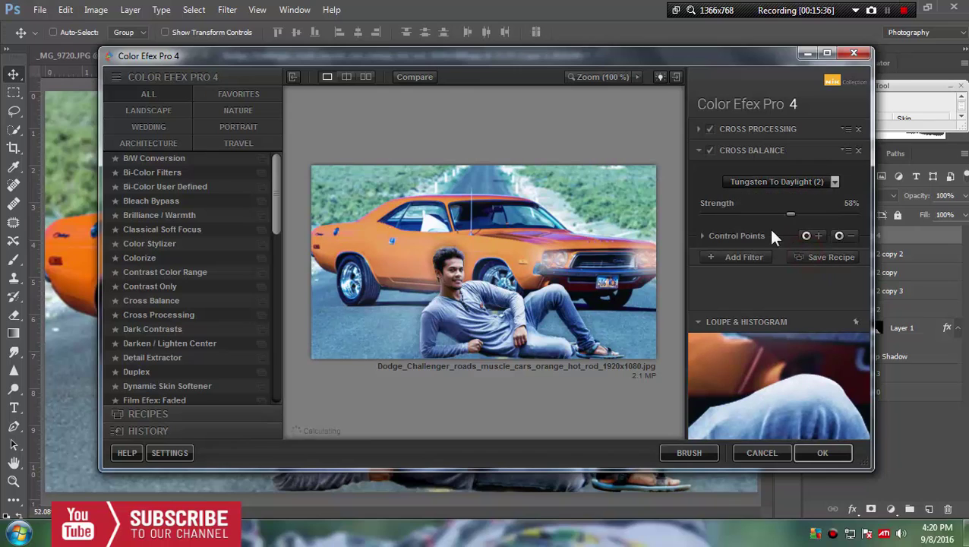
pyautogui.moveTo(791, 214); pyautogui.dragTo(749, 213)
# Step: Add Indian Summer with method 2 and reduced Enhance Foliage
pyautogui.click(743, 257)
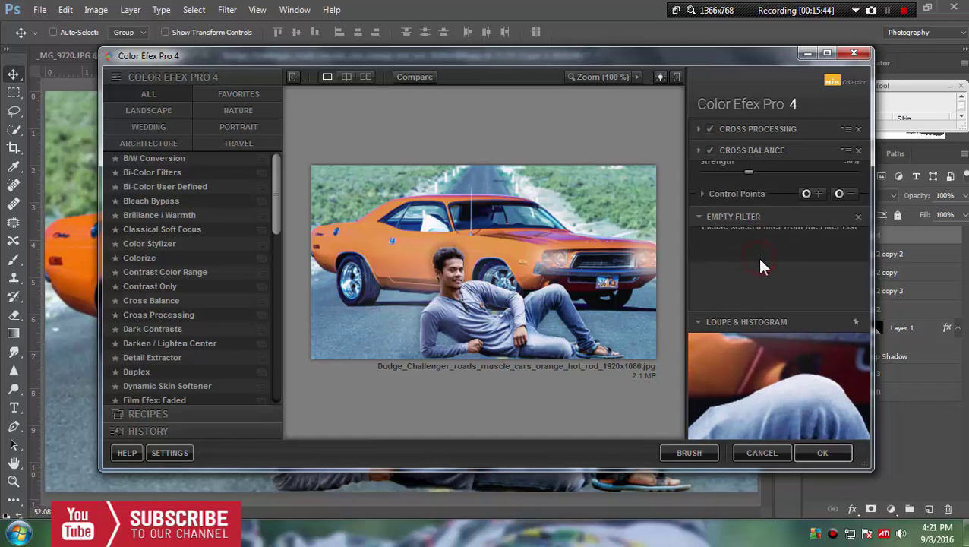
pyautogui.moveTo(274, 232); pyautogui.dragTo(295, 328)
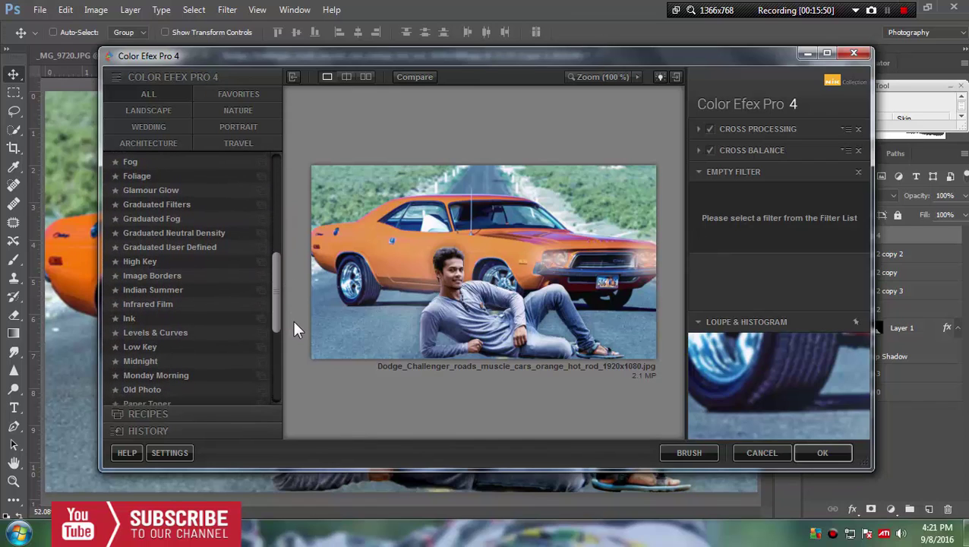
pyautogui.click(182, 290)
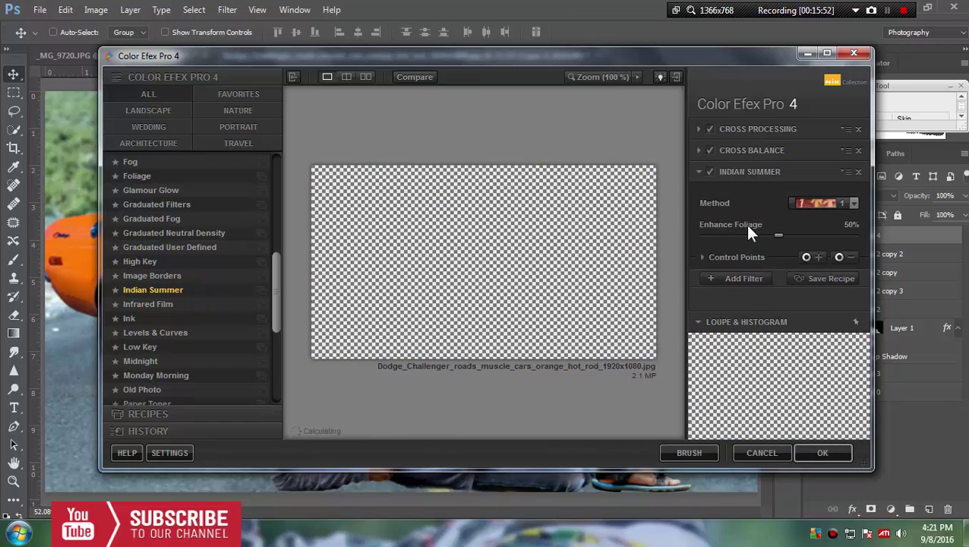
pyautogui.click(833, 200)
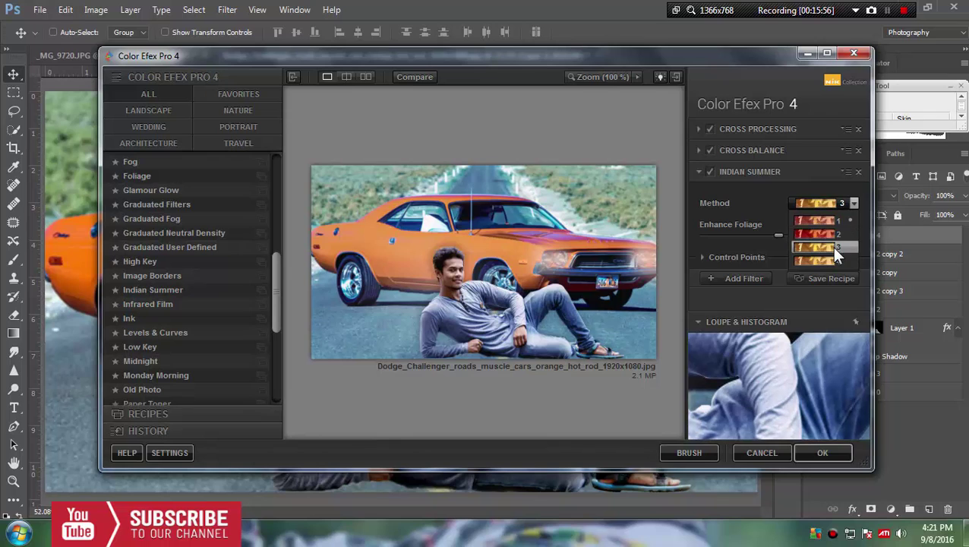
pyautogui.click(827, 231)
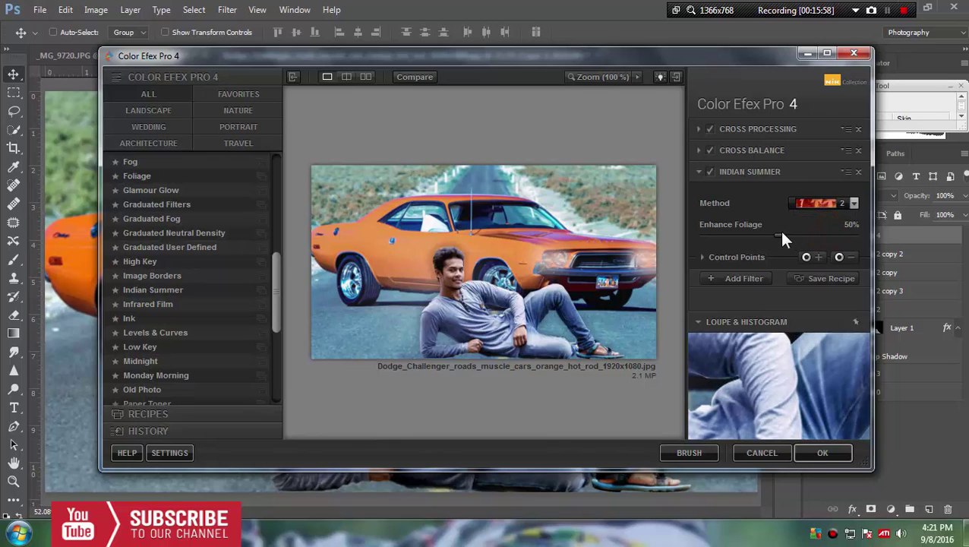
pyautogui.moveTo(779, 234)
pyautogui.mouseDown()
pyautogui.moveTo(732, 237)
pyautogui.moveTo(821, 237)
pyautogui.moveTo(757, 235)
pyautogui.mouseUp()
pyautogui.click(743, 279)
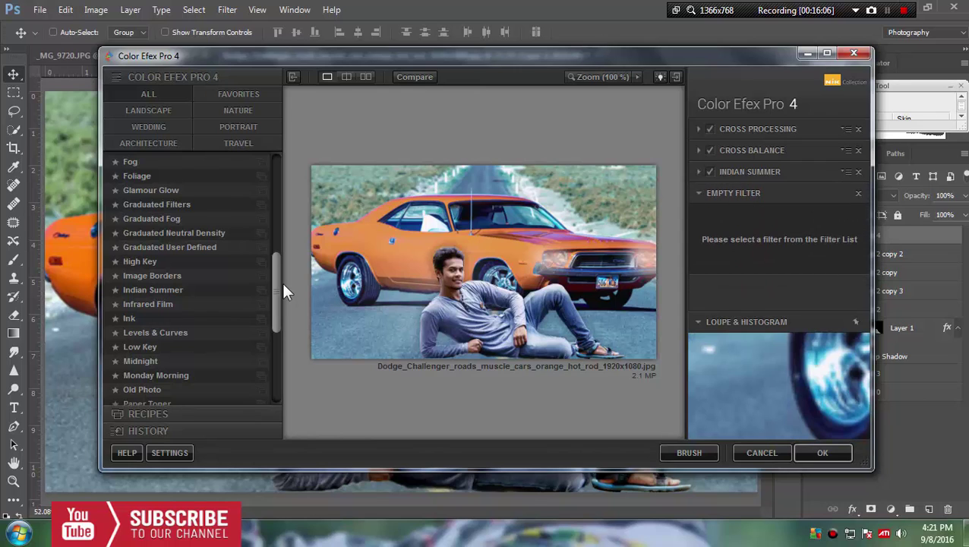
pyautogui.scroll(6, 280, 274)
pyautogui.scroll(2, 276, 228)
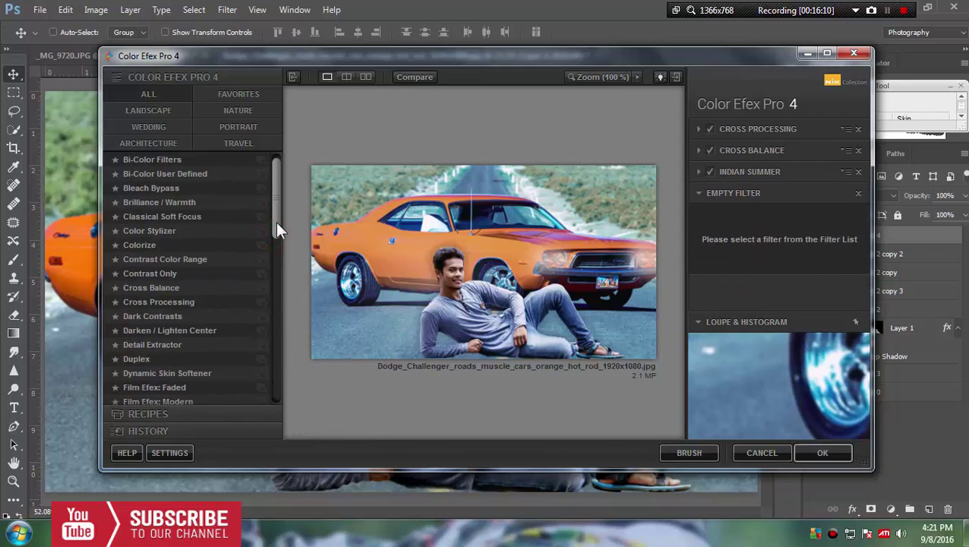
pyautogui.click(187, 279)
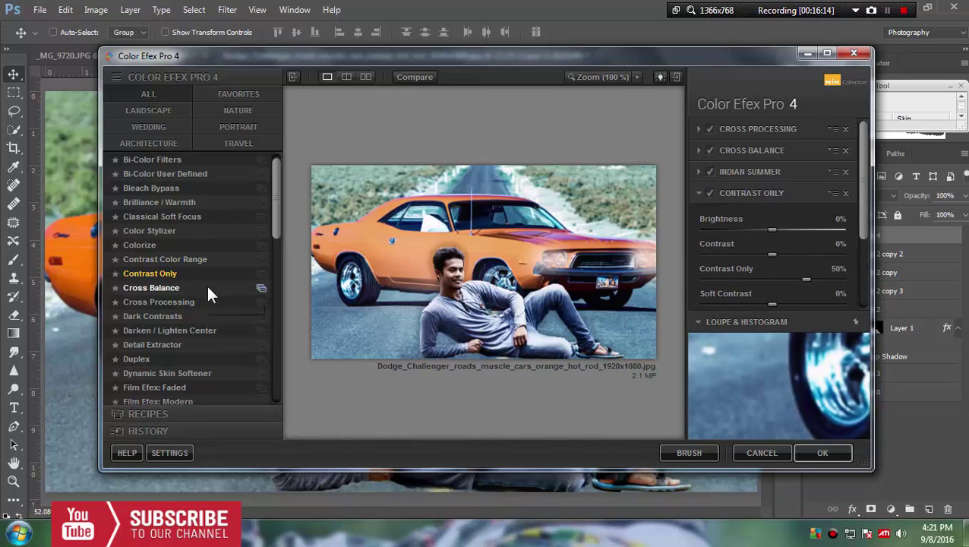
pyautogui.moveTo(771, 229)
pyautogui.mouseDown()
pyautogui.moveTo(756, 229)
pyautogui.moveTo(790, 230)
pyautogui.moveTo(752, 255)
pyautogui.mouseUp()
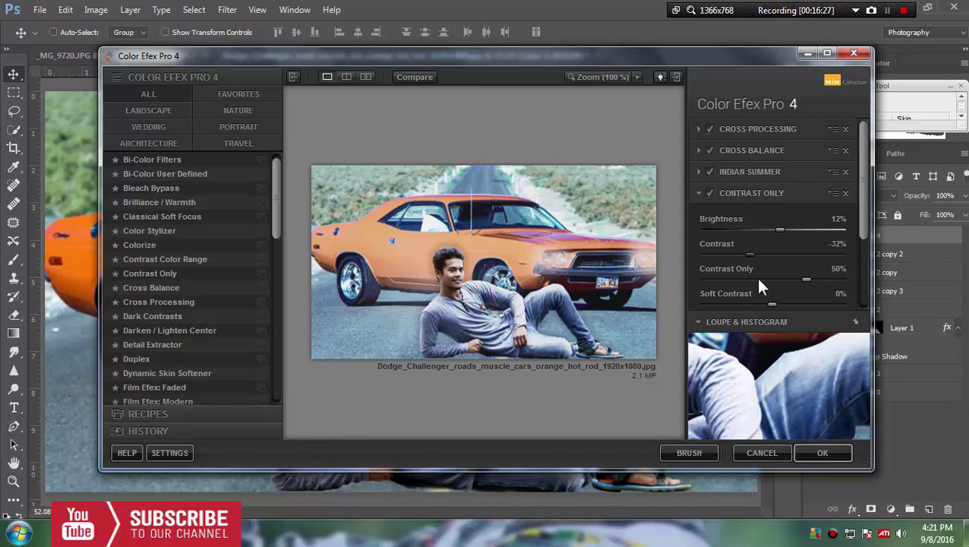
pyautogui.click(758, 280)
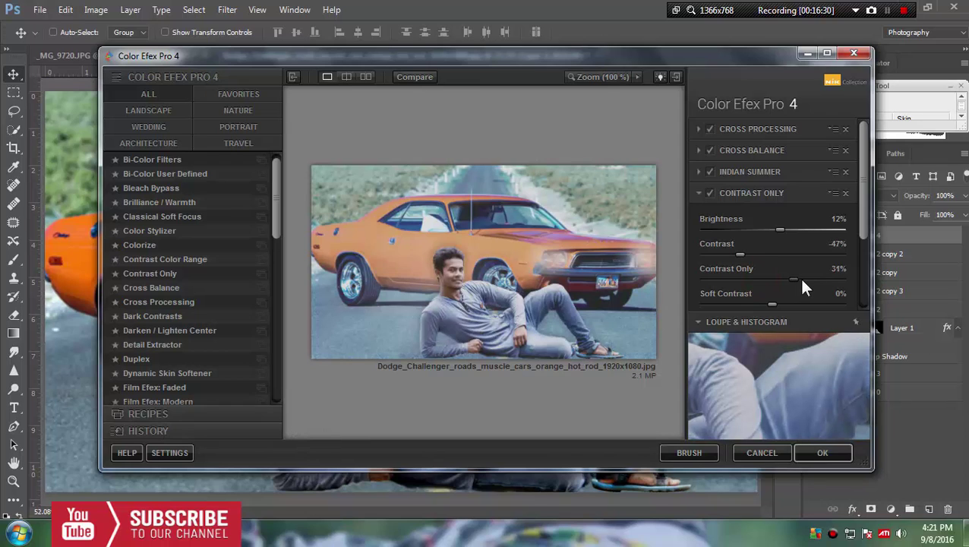
pyautogui.click(832, 279)
pyautogui.moveTo(863, 224); pyautogui.dragTo(863, 266)
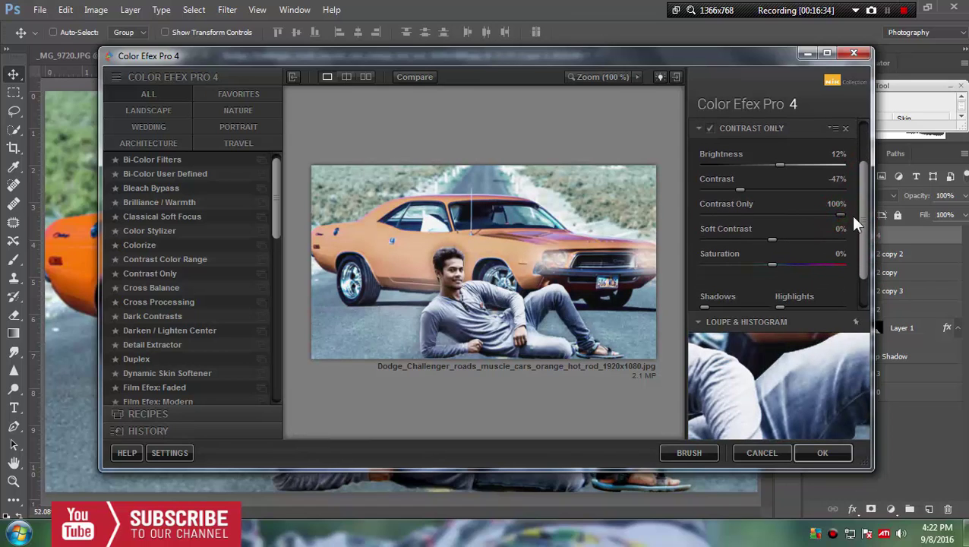
pyautogui.moveTo(773, 266); pyautogui.dragTo(844, 266)
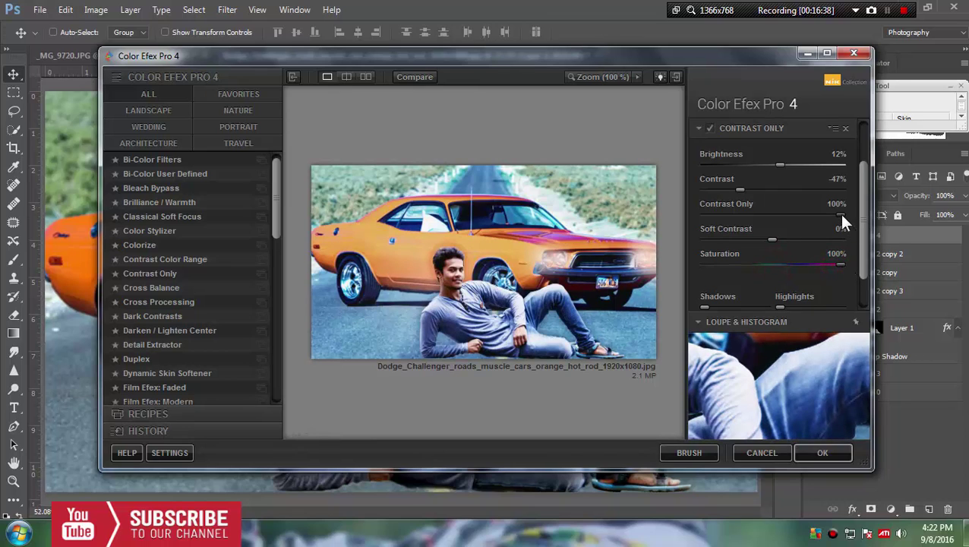
pyautogui.moveTo(840, 215)
pyautogui.mouseDown()
pyautogui.moveTo(787, 215)
pyautogui.moveTo(825, 216)
pyautogui.mouseUp()
pyautogui.moveTo(772, 240)
pyautogui.mouseDown()
pyautogui.moveTo(841, 240)
pyautogui.moveTo(749, 248)
pyautogui.mouseUp()
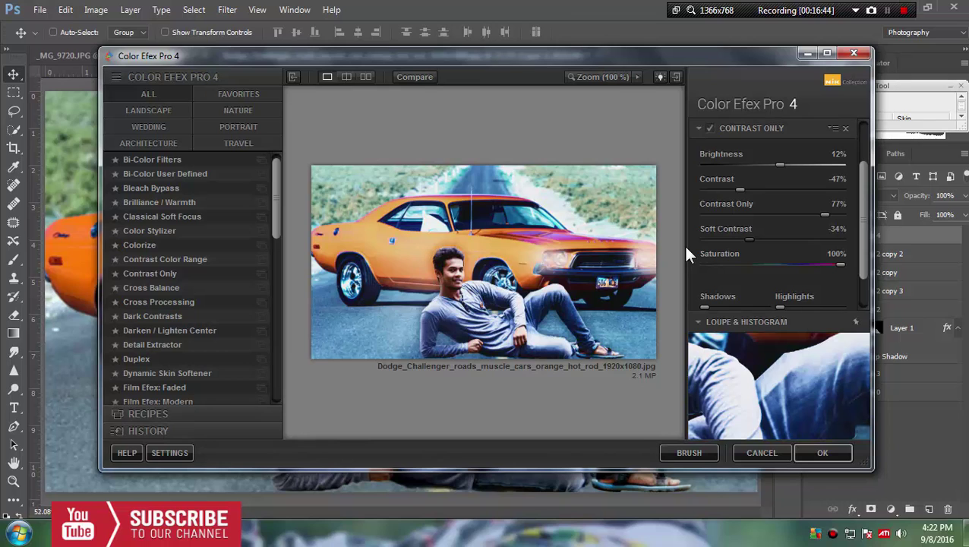
pyautogui.moveTo(825, 215); pyautogui.dragTo(755, 215)
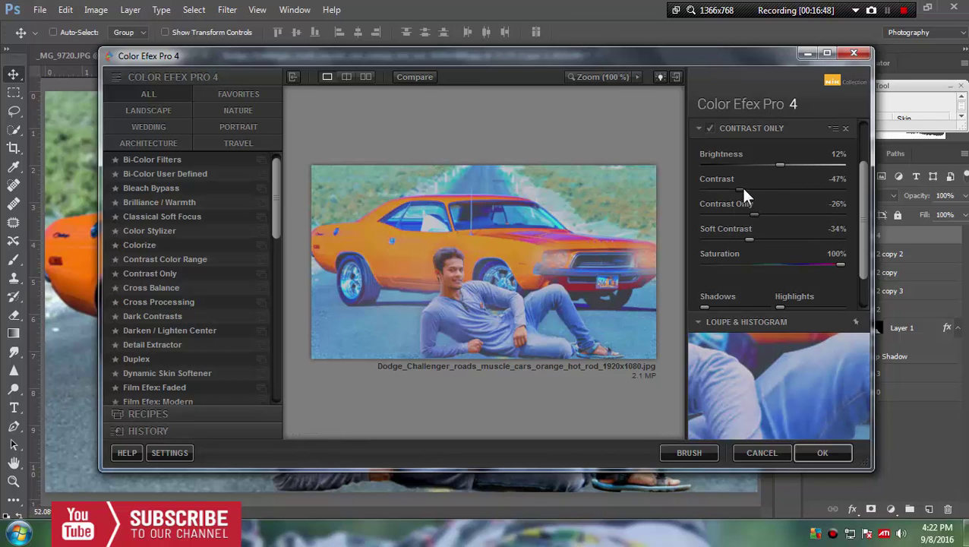
pyautogui.moveTo(780, 164); pyautogui.dragTo(843, 175)
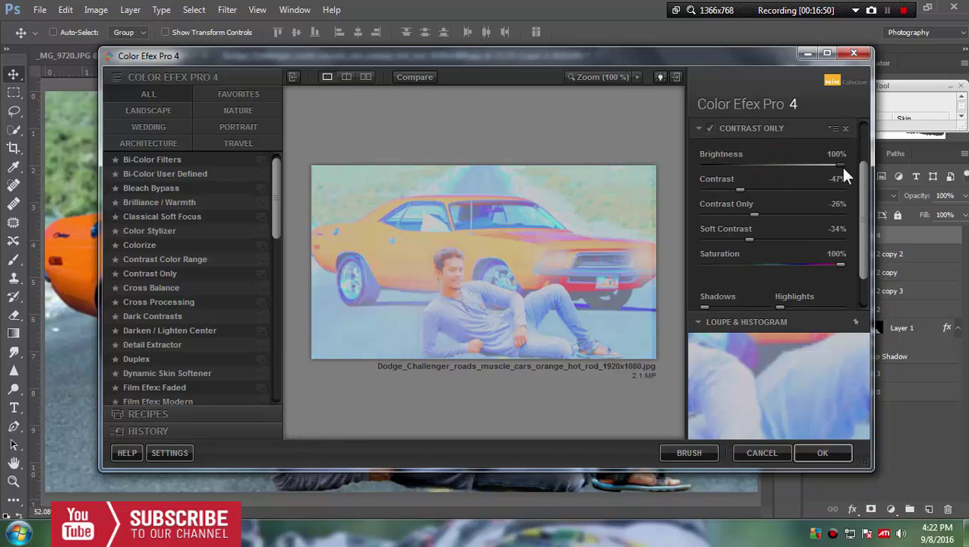
pyautogui.click(844, 129)
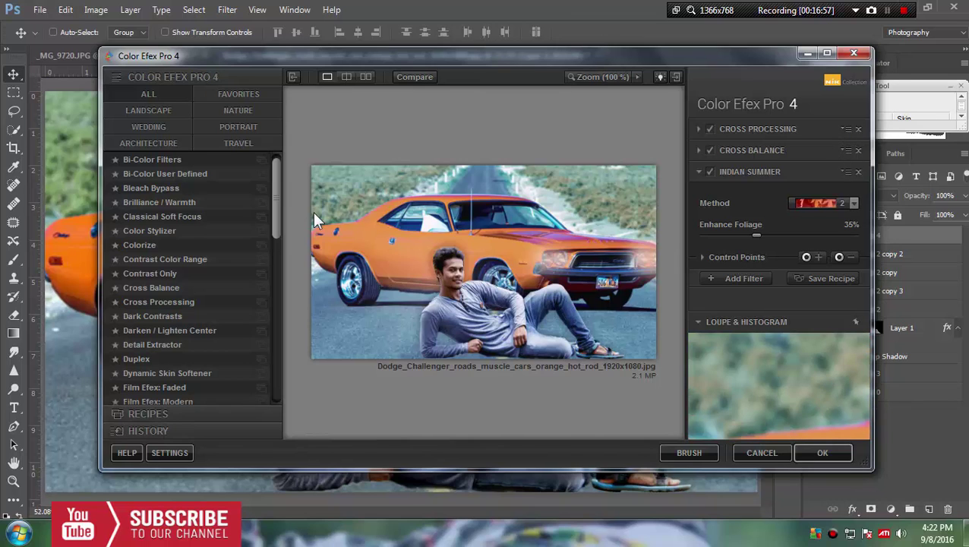
# Step: Preview the Bi-Color User Defined, Bi-Color Filters and Bleach Bypass looks
pyautogui.click(192, 174)
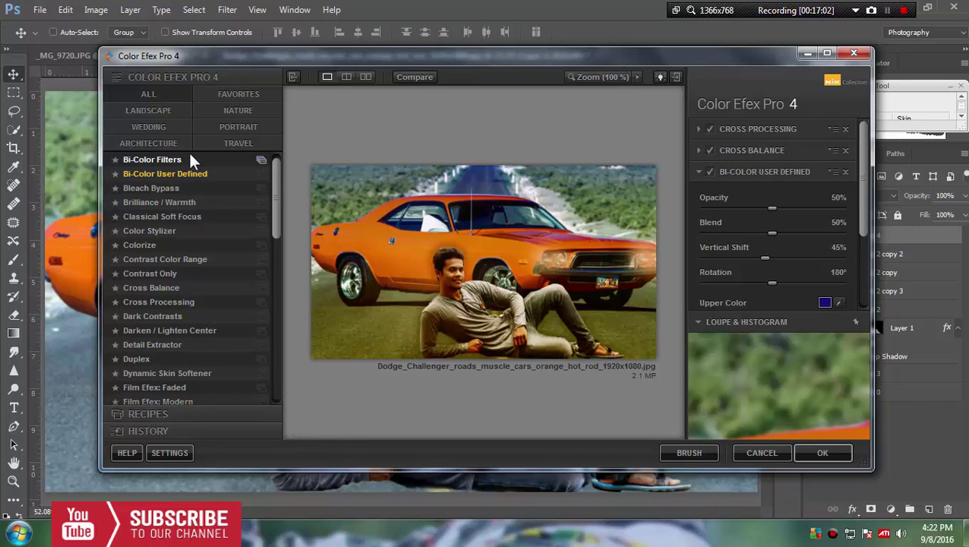
pyautogui.click(190, 160)
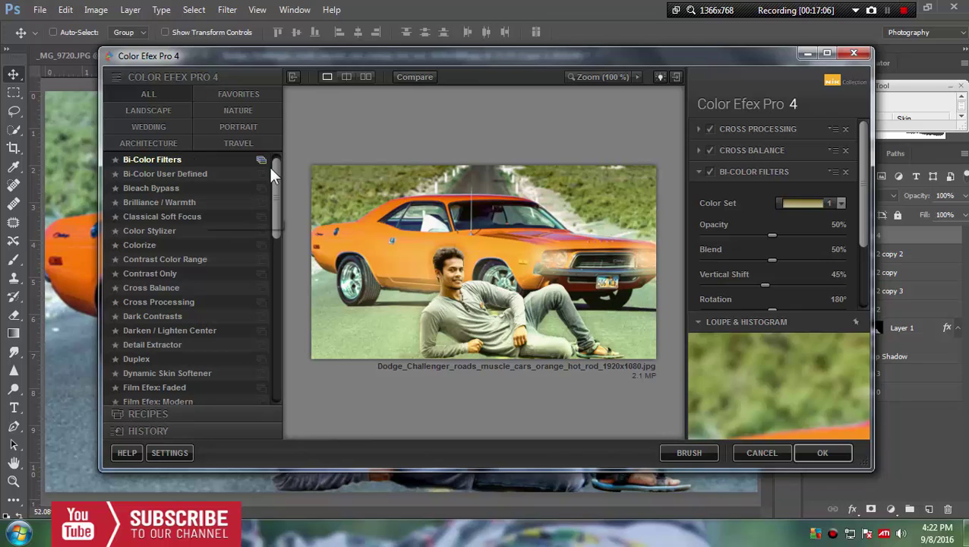
pyautogui.click(167, 189)
pyautogui.moveTo(277, 170); pyautogui.dragTo(273, 159)
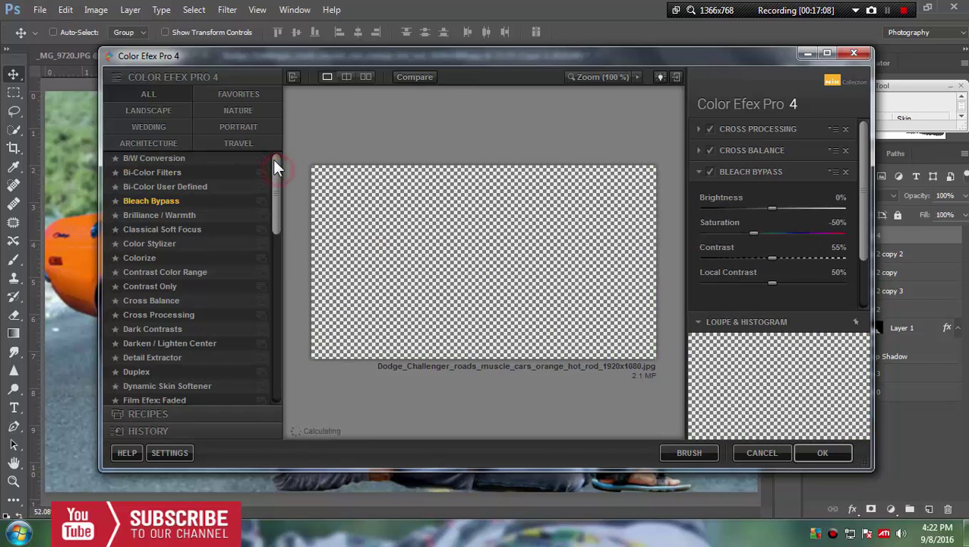
# Step: Preview B/W Conversion with filter colour about 104° and 37% strength
pyautogui.click(212, 161)
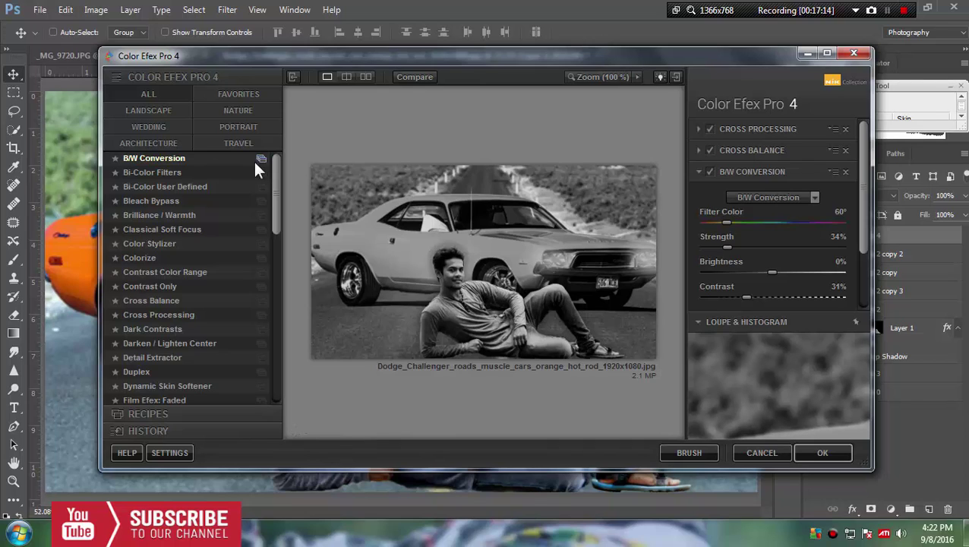
pyautogui.click(729, 221)
pyautogui.click(762, 221)
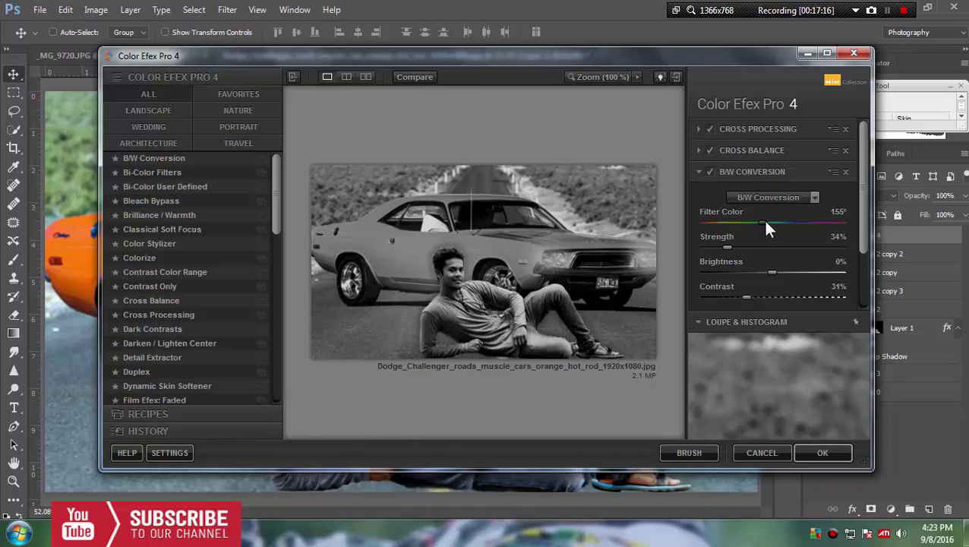
pyautogui.click(807, 222)
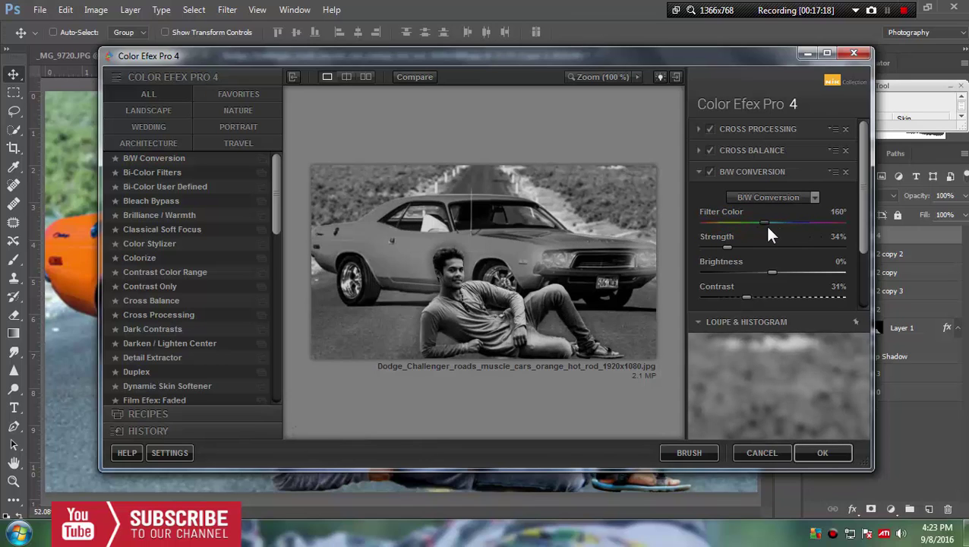
pyautogui.moveTo(806, 223); pyautogui.dragTo(746, 223)
pyautogui.click(727, 245)
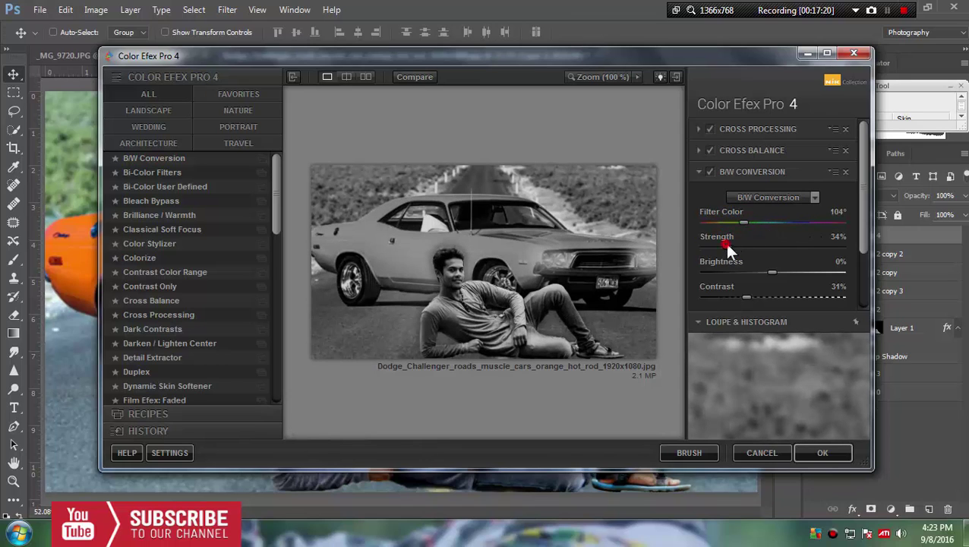
pyautogui.moveTo(765, 245)
pyautogui.mouseDown()
pyautogui.moveTo(787, 244)
pyautogui.moveTo(729, 255)
pyautogui.moveTo(726, 280)
pyautogui.moveTo(795, 271)
pyautogui.moveTo(780, 273)
pyautogui.mouseUp()
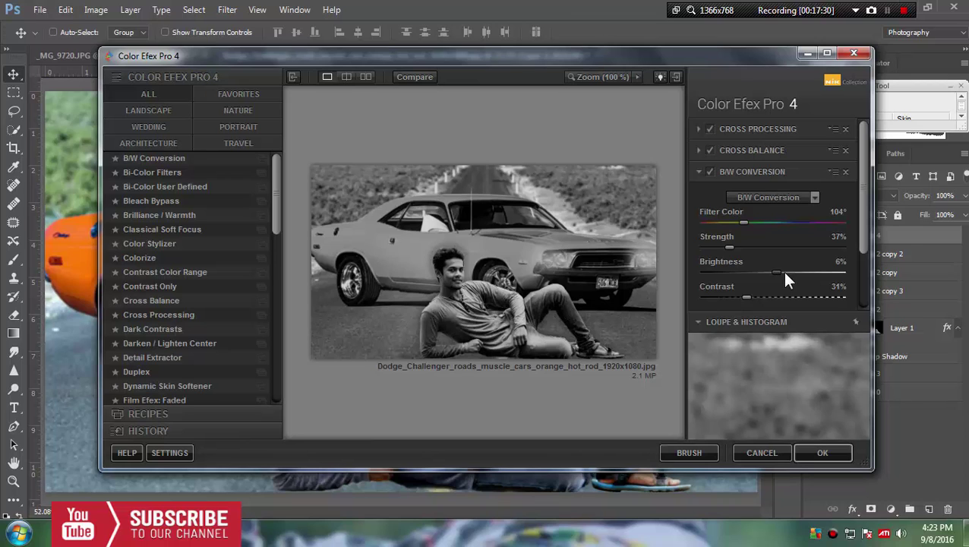
# Step: Preview Colorize, Contrast Only and Detail Extractor, then choose Dynamic Skin Softener
pyautogui.click(171, 260)
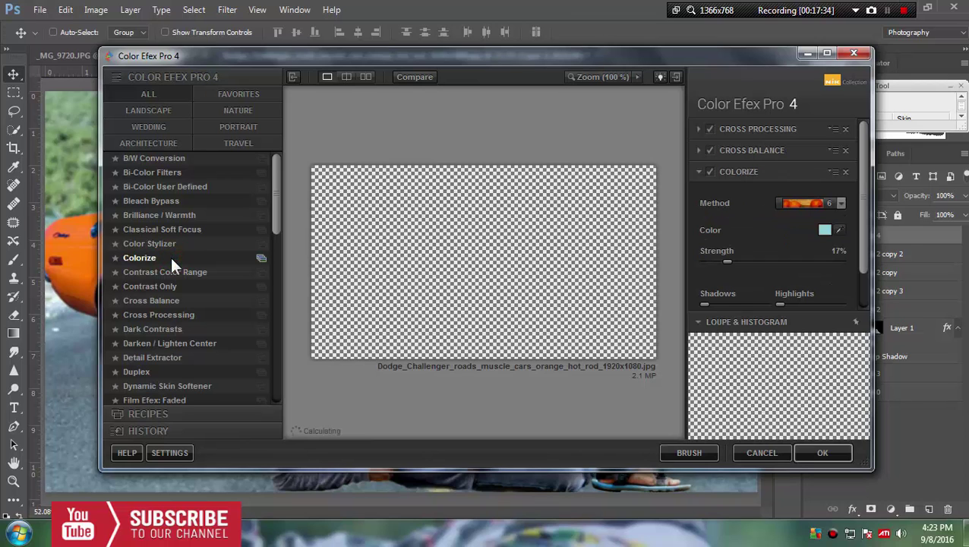
pyautogui.click(166, 244)
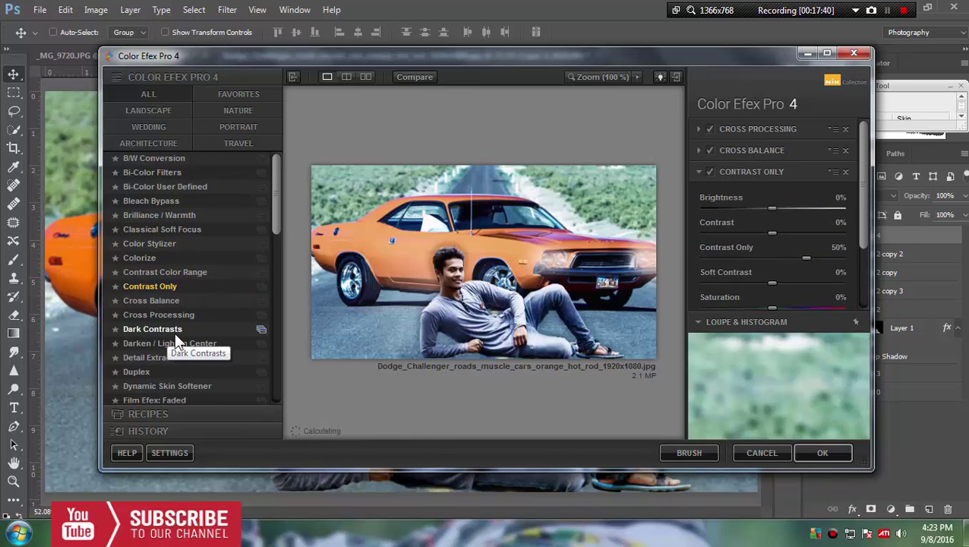
pyautogui.click(176, 358)
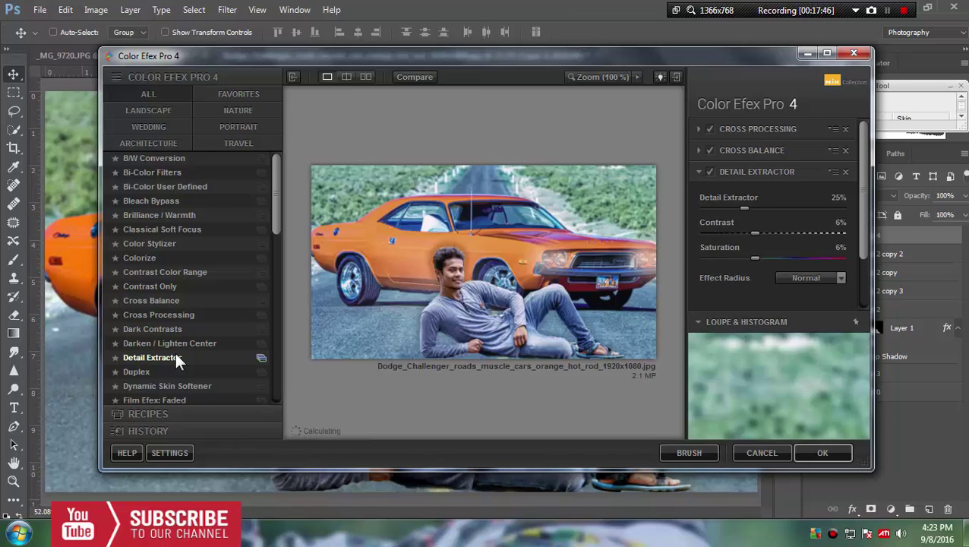
pyautogui.click(152, 385)
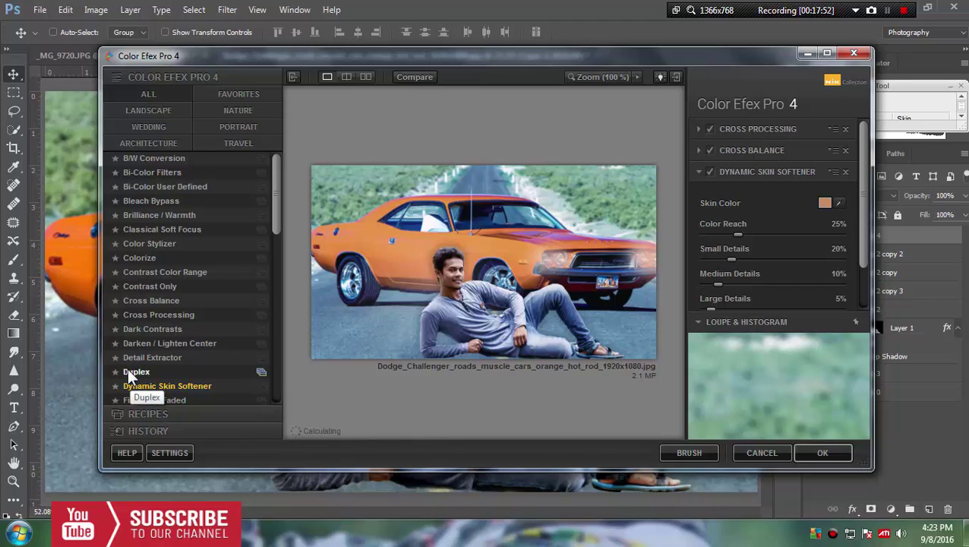
# Step: Set the Dynamic Skin Softener skin colour to a blue-purple
pyautogui.click(839, 203)
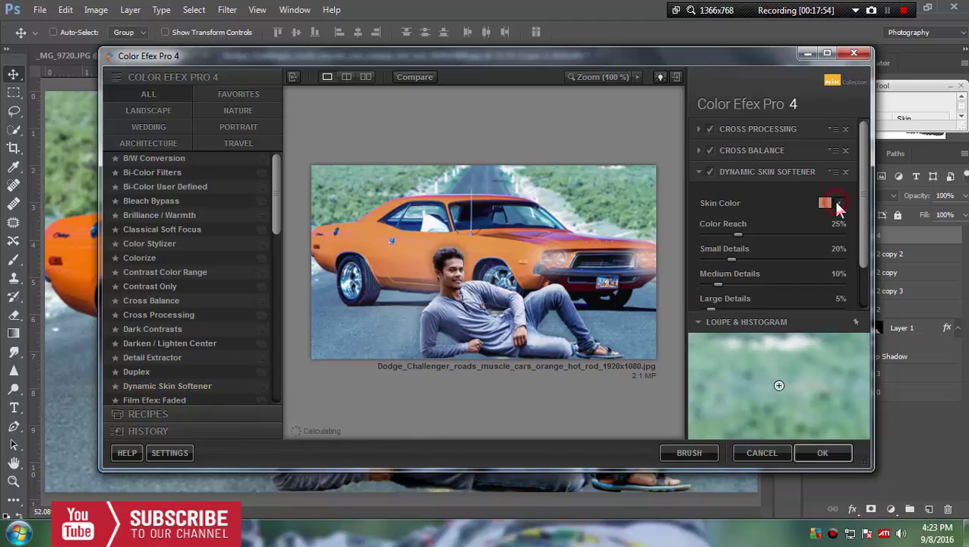
pyautogui.click(825, 203)
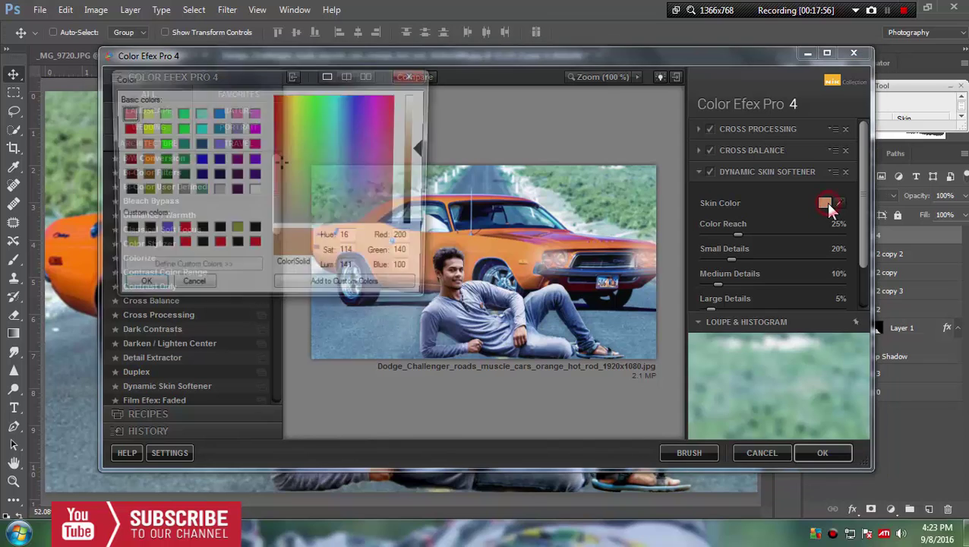
pyautogui.click(296, 177)
pyautogui.click(359, 121)
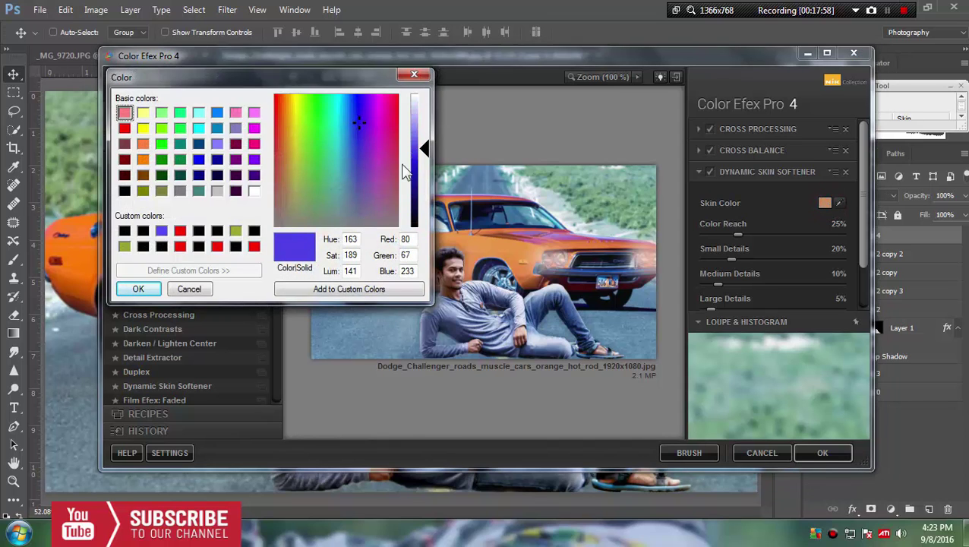
pyautogui.click(139, 288)
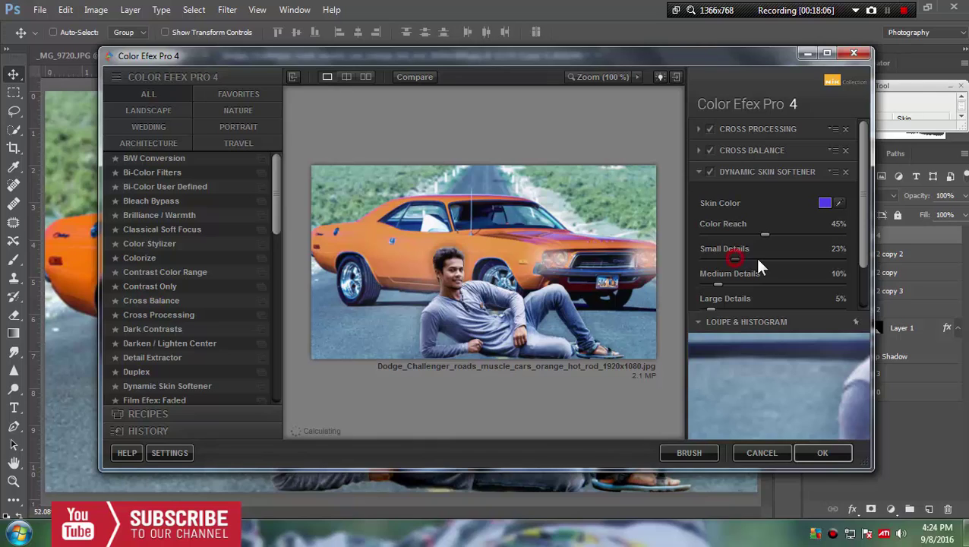
# Step: Raise Small, Medium and Large Details to 81%, 50% and 40%, then apply the grade
pyautogui.moveTo(733, 259); pyautogui.dragTo(814, 259)
pyautogui.moveTo(717, 283); pyautogui.dragTo(772, 283)
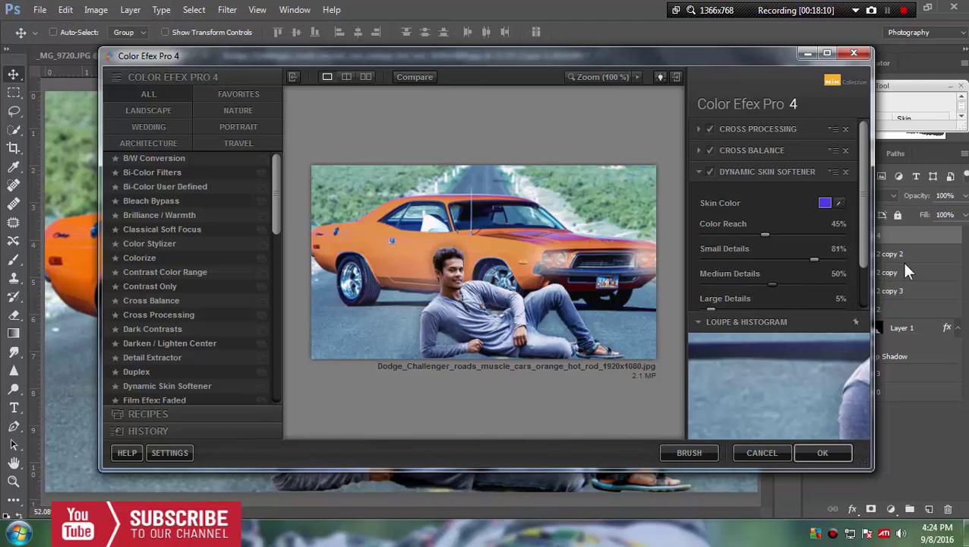
pyautogui.moveTo(862, 270); pyautogui.dragTo(862, 291)
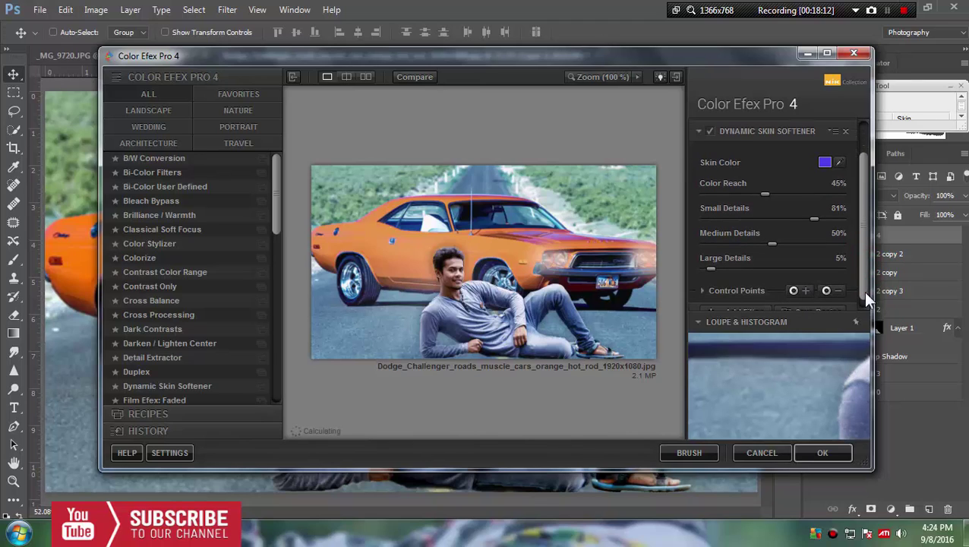
pyautogui.moveTo(721, 268); pyautogui.dragTo(757, 269)
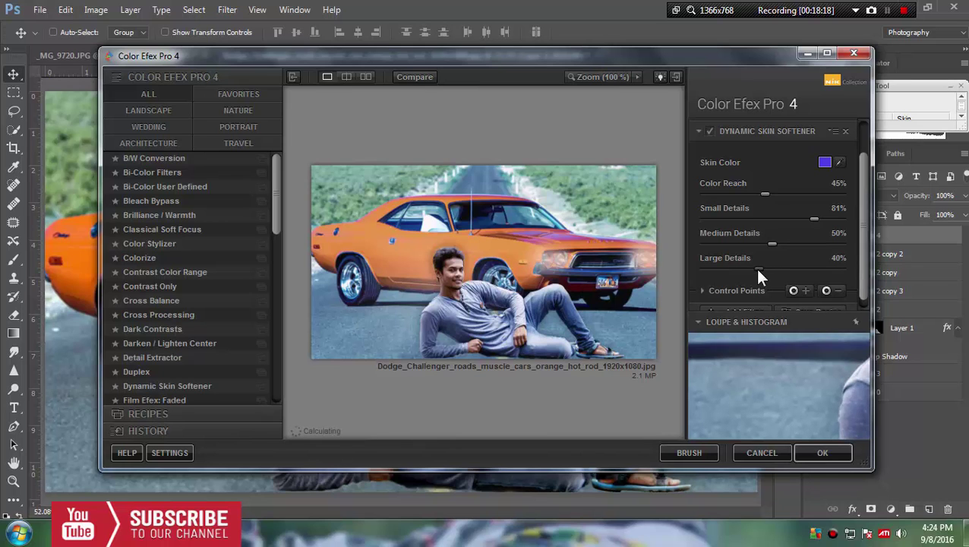
pyautogui.click(834, 454)
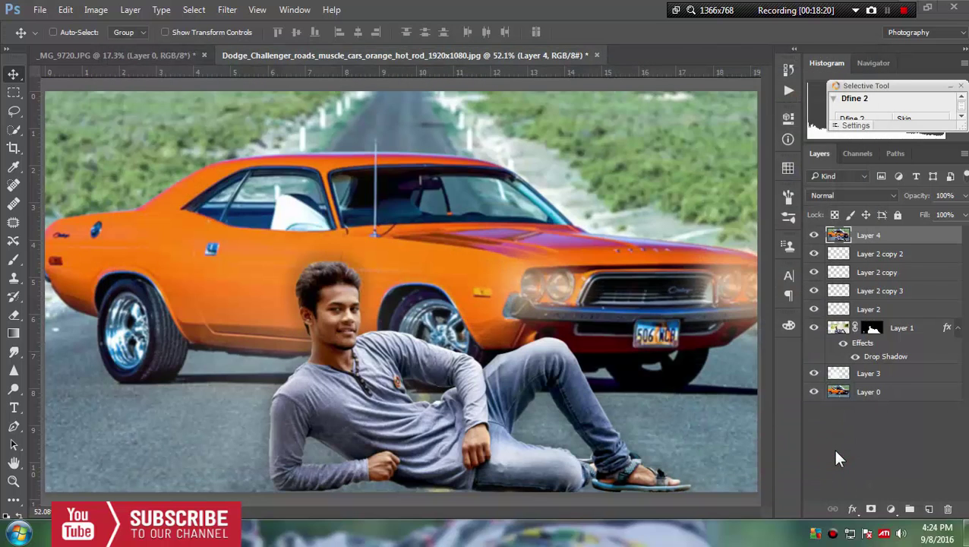
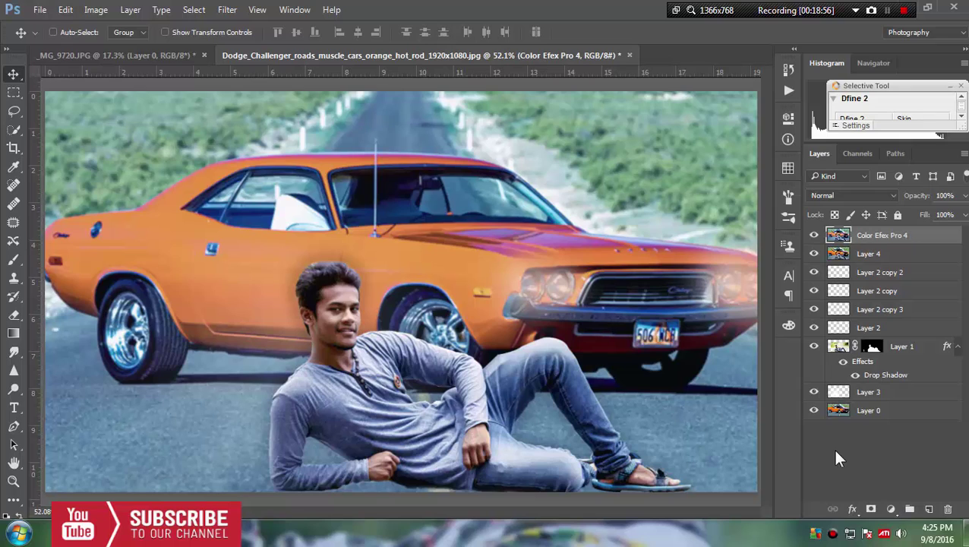
# Step: Add a Selective Color layer shifting the car's Reds: Cyan -27, Magenta +23, Yellow +50, Black -14
pyautogui.click(892, 509)
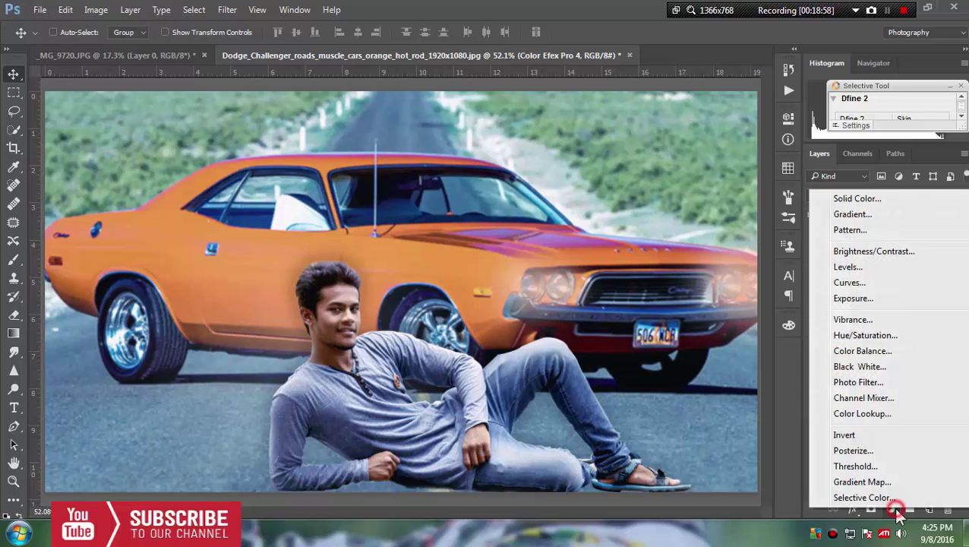
pyautogui.click(861, 496)
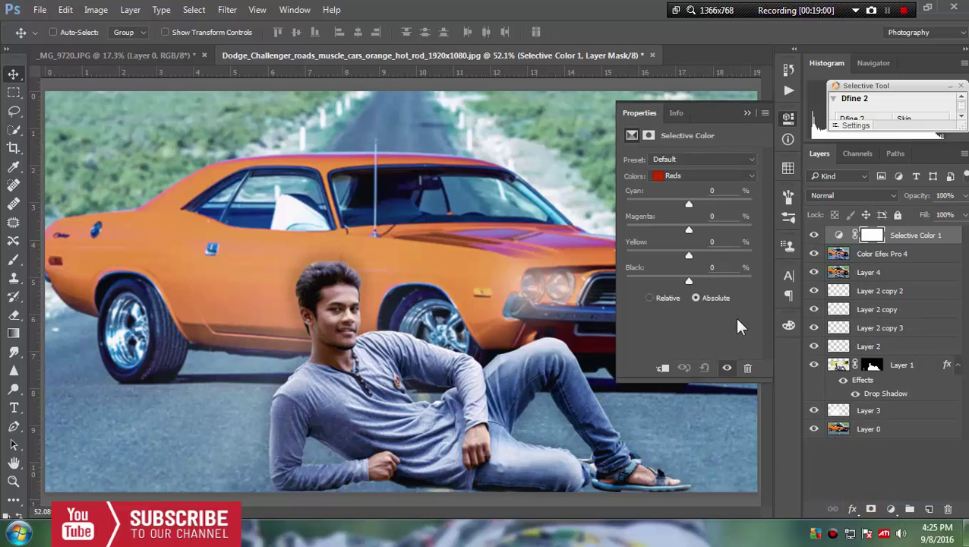
pyautogui.moveTo(689, 203)
pyautogui.mouseDown()
pyautogui.moveTo(693, 215)
pyautogui.moveTo(669, 214)
pyautogui.moveTo(703, 230)
pyautogui.mouseUp()
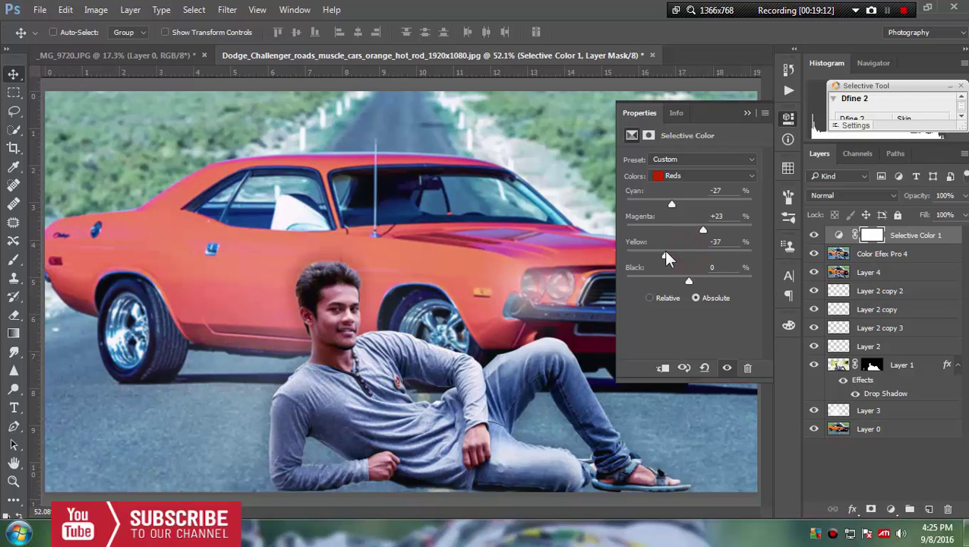
pyautogui.moveTo(669, 253)
pyautogui.mouseDown()
pyautogui.moveTo(723, 262)
pyautogui.moveTo(705, 281)
pyautogui.moveTo(674, 280)
pyautogui.moveTo(713, 282)
pyautogui.moveTo(682, 281)
pyautogui.mouseUp()
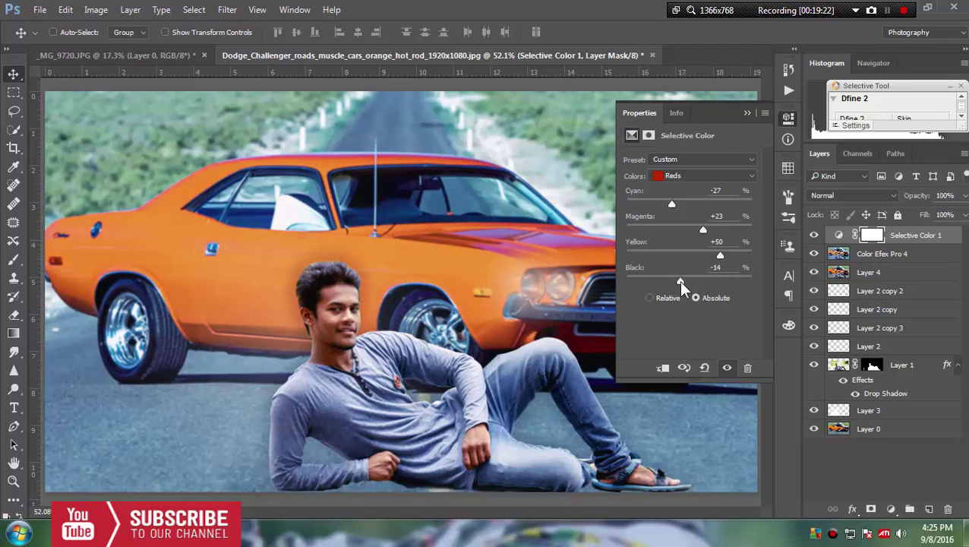
# Step: Set the Selective Color Greens Cyan to +39
pyautogui.click(685, 177)
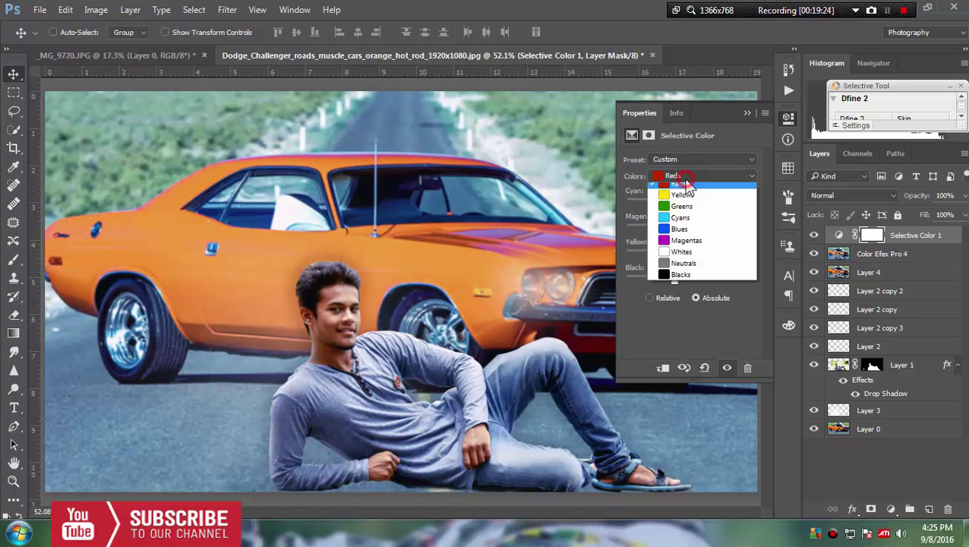
pyautogui.click(681, 206)
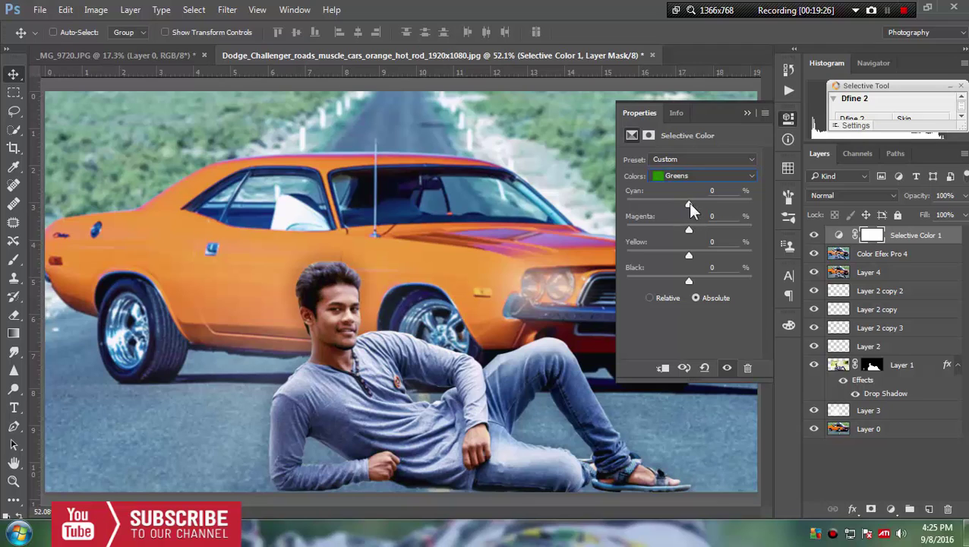
pyautogui.moveTo(712, 203); pyautogui.dragTo(713, 203)
# Step: Set the Blues Cyan to +32, then select the Color Efex Pro 4 layer
pyautogui.click(683, 175)
pyautogui.click(693, 230)
pyautogui.moveTo(700, 202); pyautogui.dragTo(660, 201)
pyautogui.moveTo(730, 205); pyautogui.dragTo(708, 204)
pyautogui.click(750, 112)
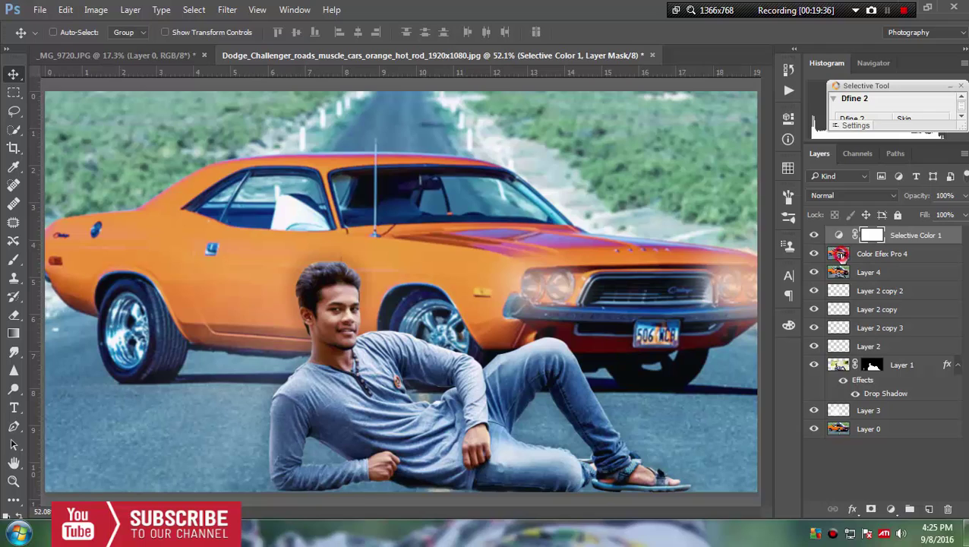
pyautogui.click(839, 254)
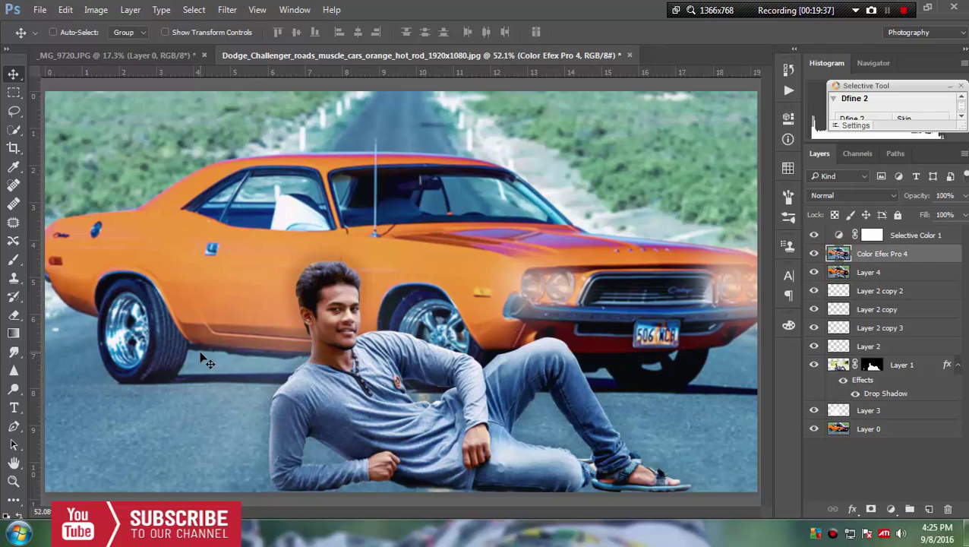
# Step: Dodge the man's face and hands at Midtones, 50% exposure, resizing the brush as needed
pyautogui.click(14, 389)
pyautogui.press('[')
pyautogui.press('[')
pyautogui.press('[')
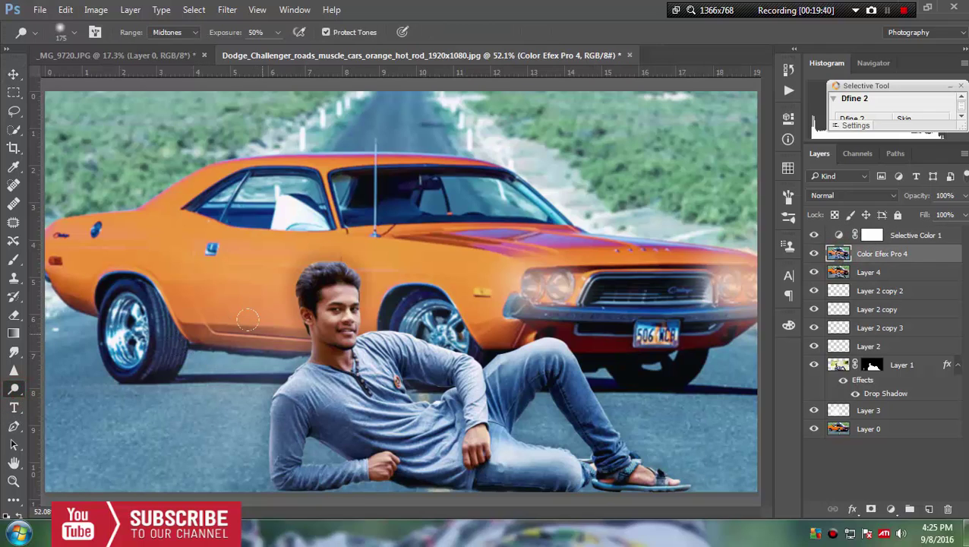
pyautogui.press(']')
pyautogui.press(']')
pyautogui.press(']')
pyautogui.press(']')
pyautogui.press(']')
pyautogui.press(']')
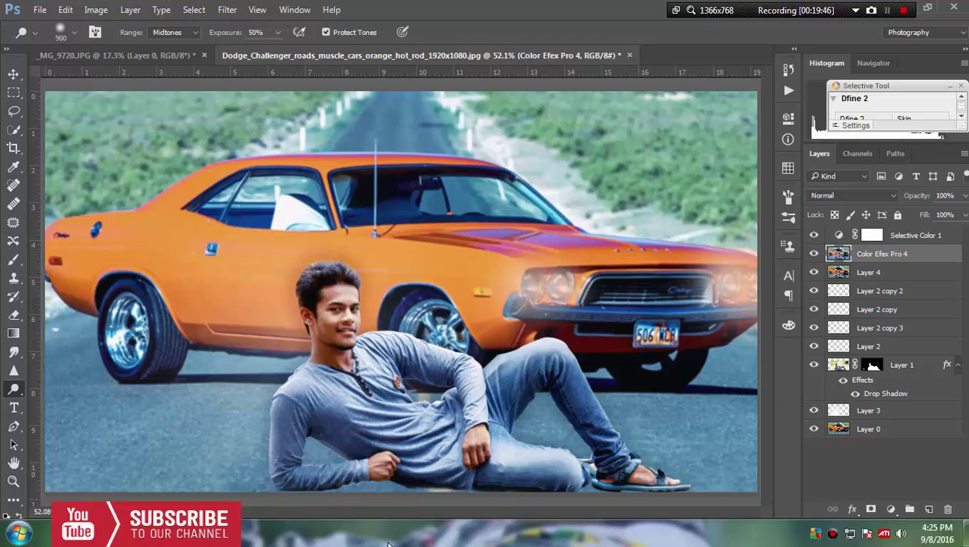
pyautogui.press(']')
pyautogui.press(']')
pyautogui.press(']')
pyautogui.press('[')
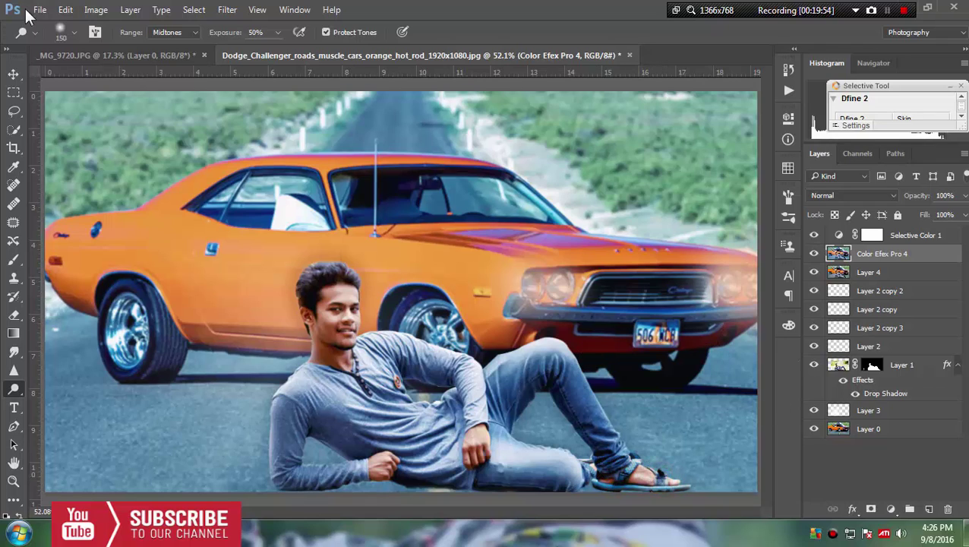
pyautogui.click(13, 74)
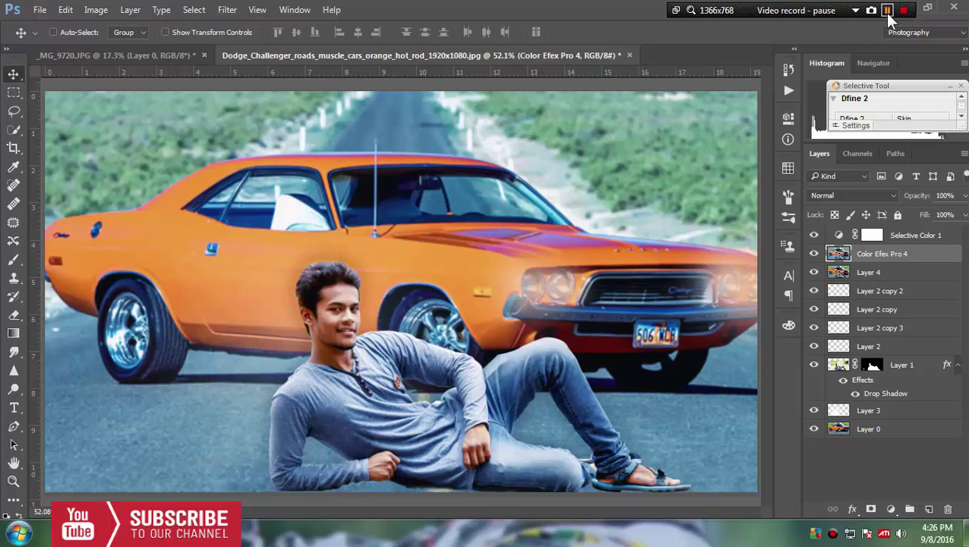